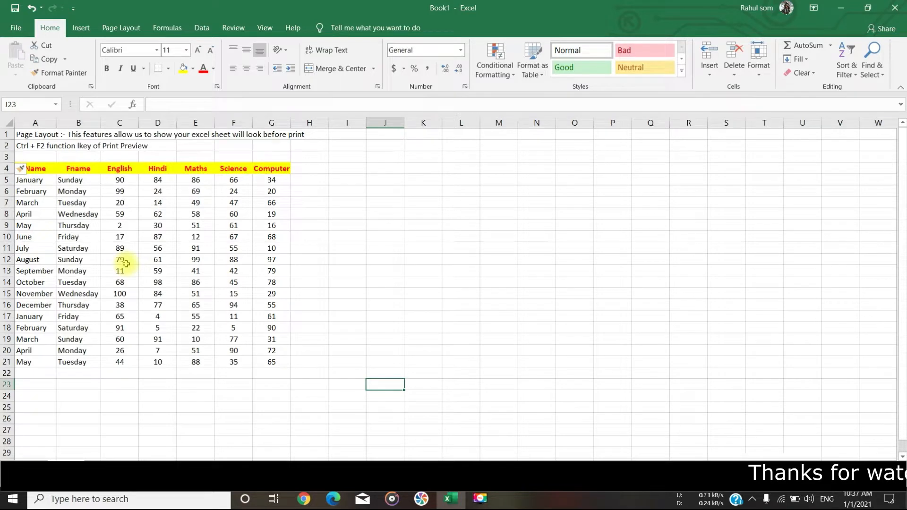
- Preview how the marks table will print, and return to the worksheet's page layout options
{"action": "key", "text": "ctrl+F2"}
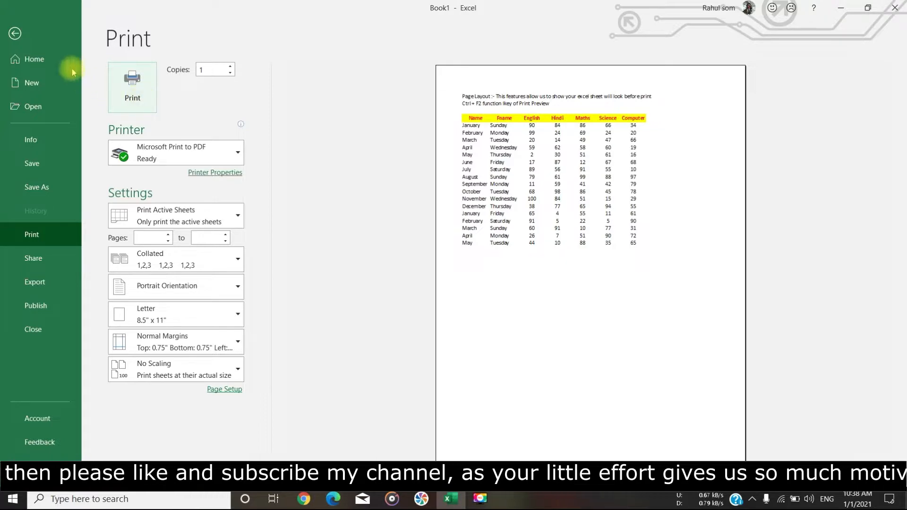
{"action": "left_click", "coordinate": [15, 33]}
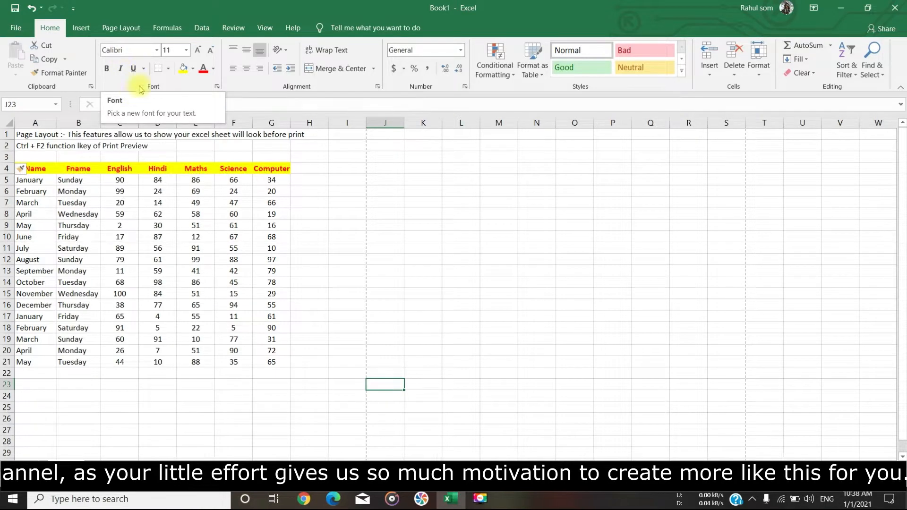
{"action": "left_click", "coordinate": [130, 30]}
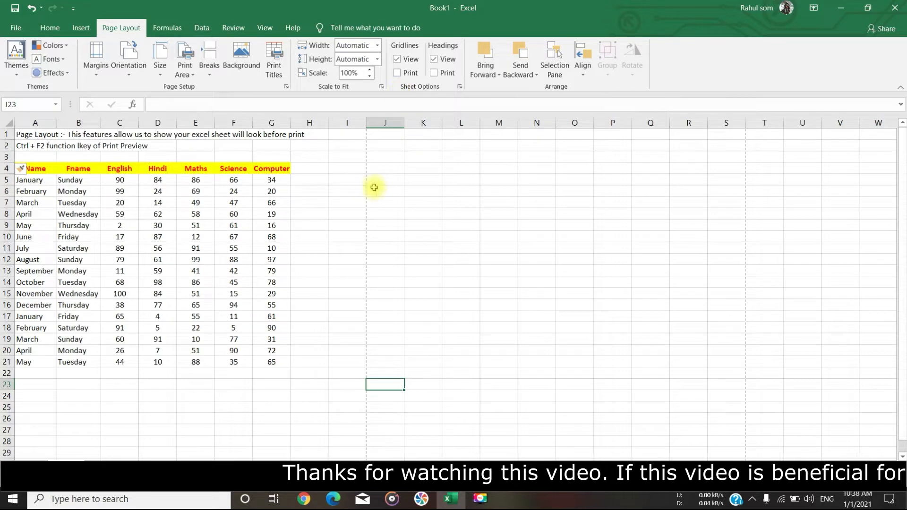
- Copy the Hindi, Maths, Science and Computer columns D:G and paste them starting at column H
{"action": "left_click_drag", "start_coordinate": [40, 166], "coordinate": [273, 204]}
{"action": "left_click", "coordinate": [411, 236]}
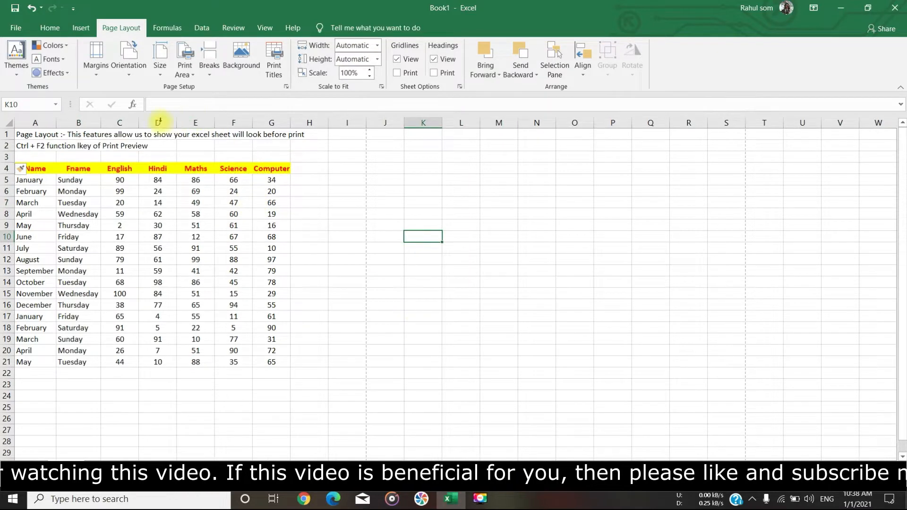
{"action": "left_click_drag", "start_coordinate": [160, 122], "coordinate": [271, 124]}
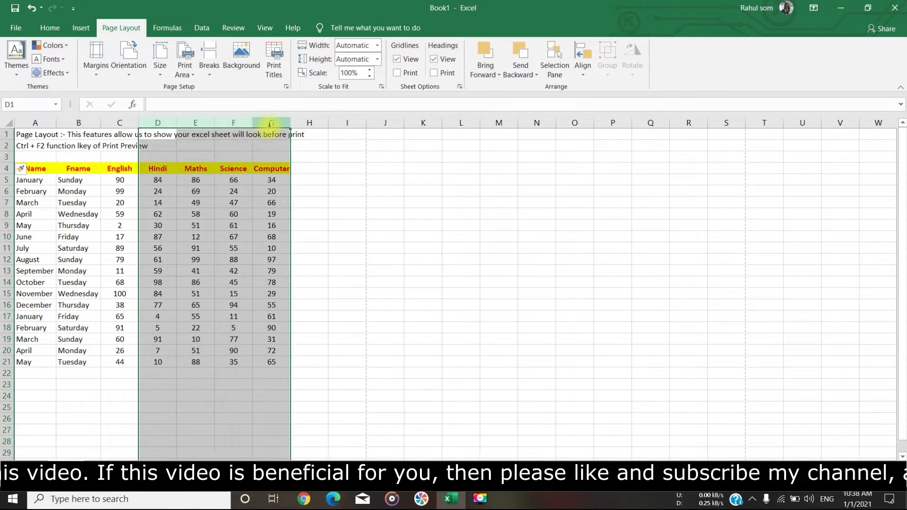
{"action": "key", "text": "ctrl+c"}
{"action": "left_click", "coordinate": [309, 123]}
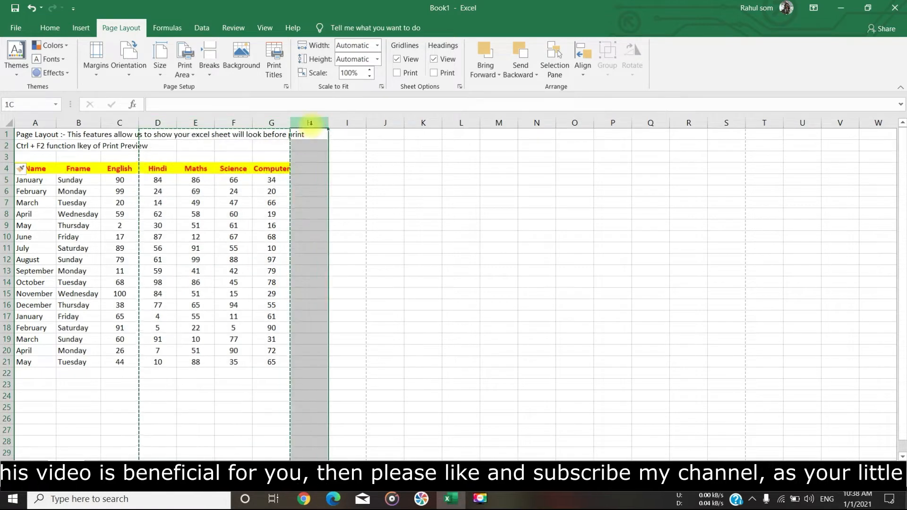
{"action": "key", "text": "ctrl+v"}
{"action": "left_click", "coordinate": [498, 293]}
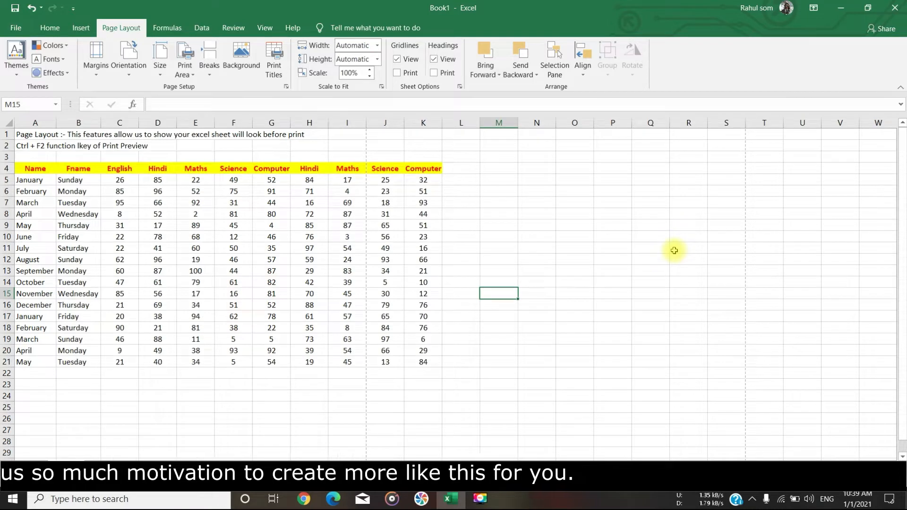
- Preview both printed pages of the widened marks table, and return to the worksheet
{"action": "key", "text": "ctrl+F2"}
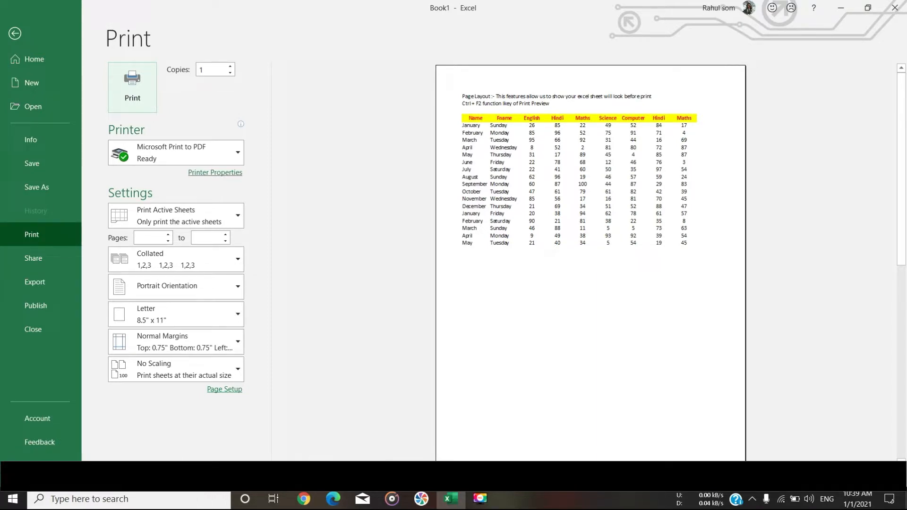
{"action": "left_click", "coordinate": [347, 476]}
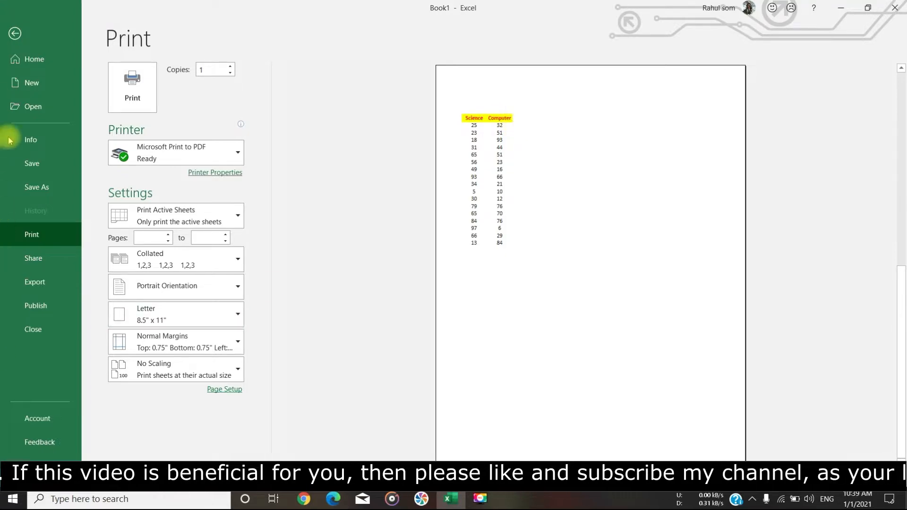
{"action": "left_click", "coordinate": [16, 34]}
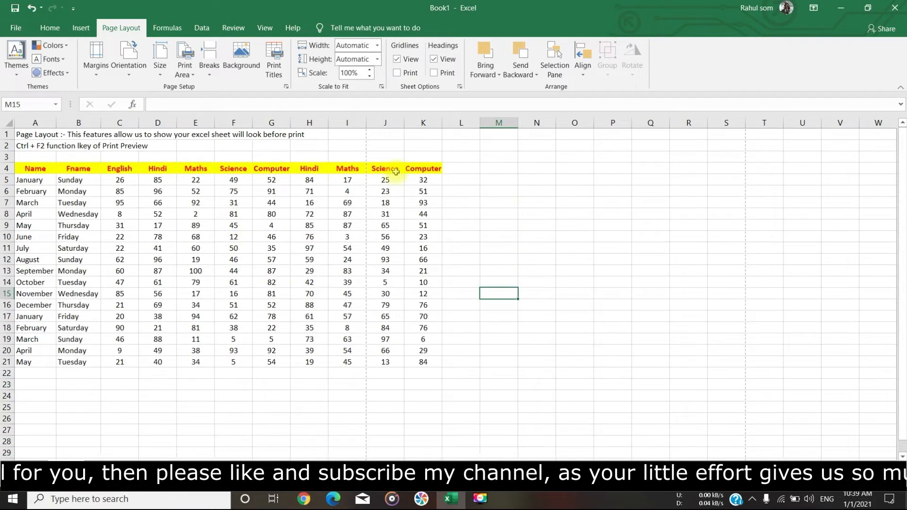
- Set custom left and right page margins of 0.2 and check the result in the print preview
{"action": "left_click", "coordinate": [98, 76]}
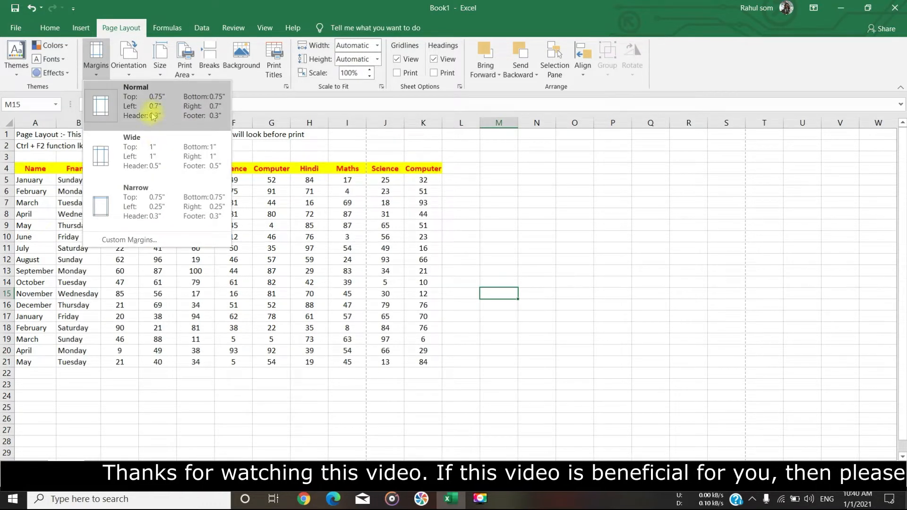
{"action": "left_click", "coordinate": [150, 239]}
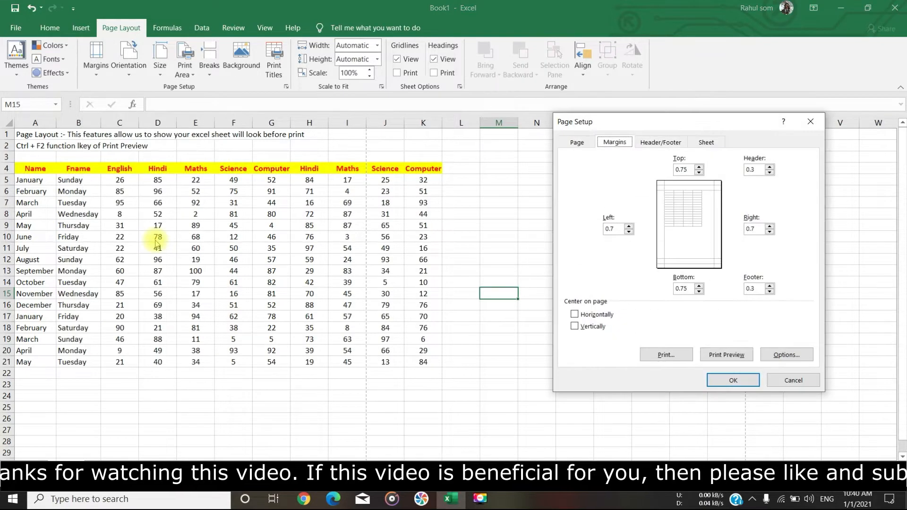
{"action": "left_click", "coordinate": [629, 234]}
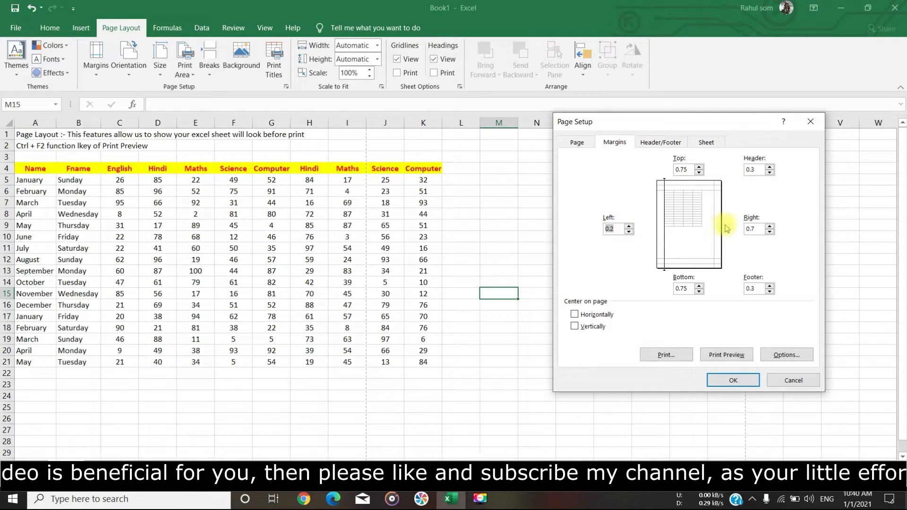
{"action": "left_click", "coordinate": [770, 233]}
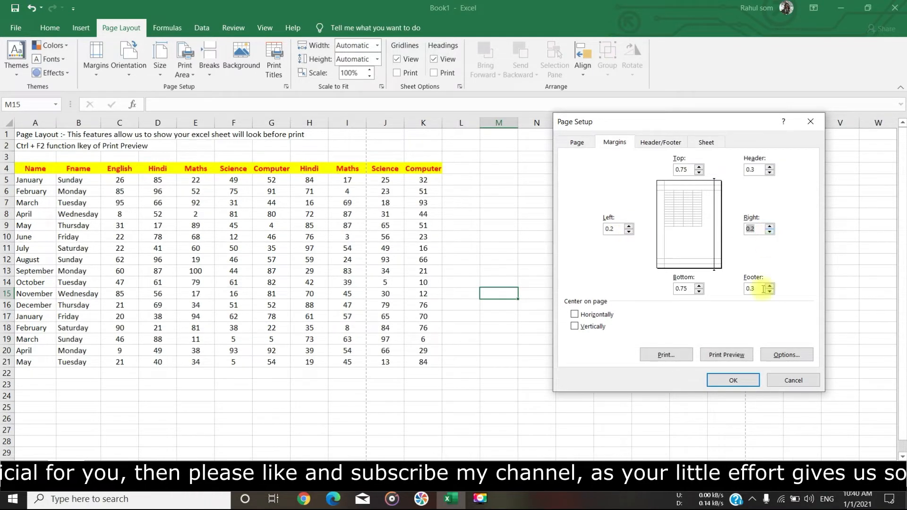
{"action": "left_click", "coordinate": [737, 381]}
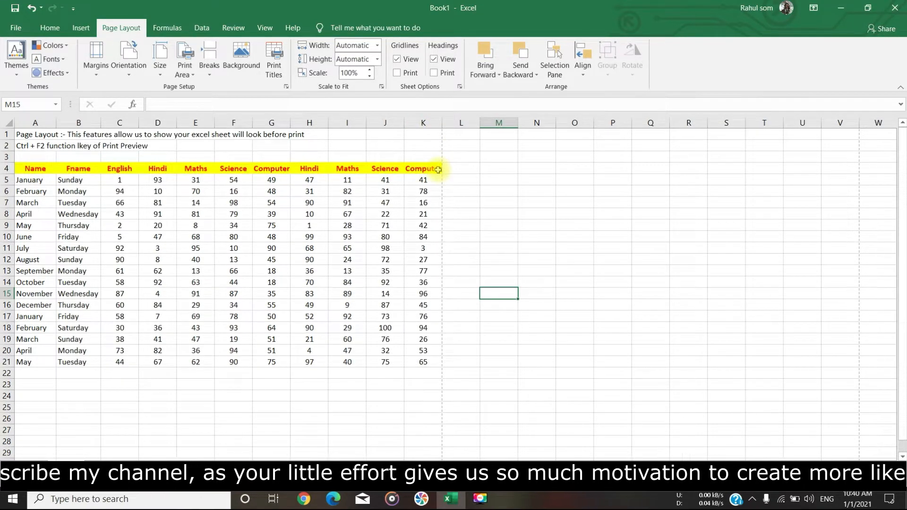
{"action": "key", "text": "ctrl+F2"}
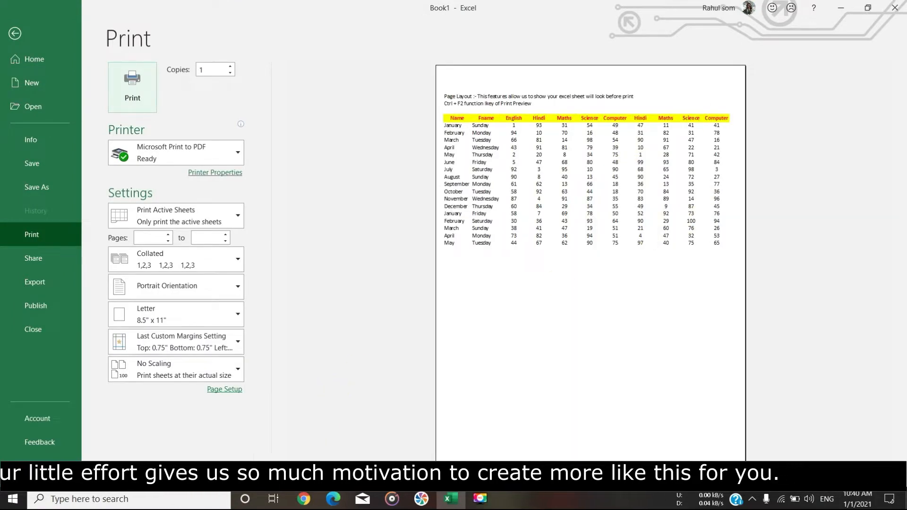
{"action": "left_click", "coordinate": [17, 34]}
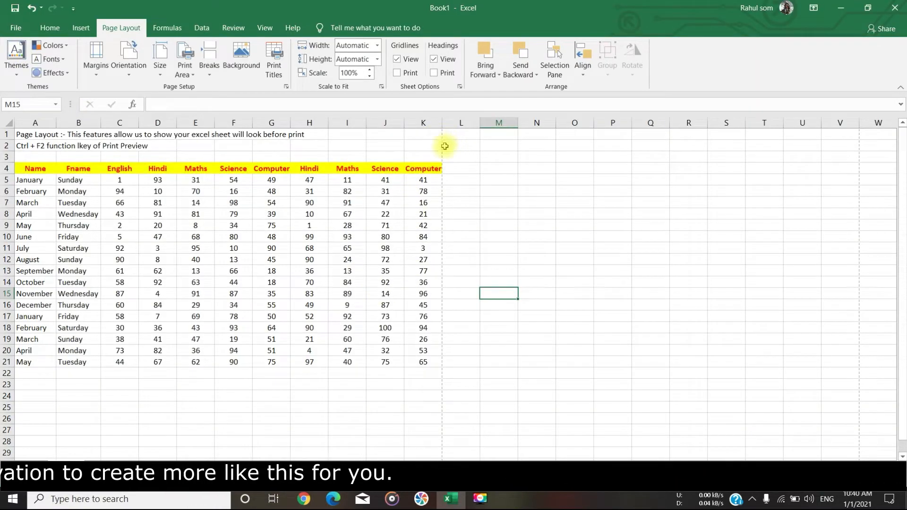
- Copy the Computer column K and paste it into column L
{"action": "left_click", "coordinate": [424, 123]}
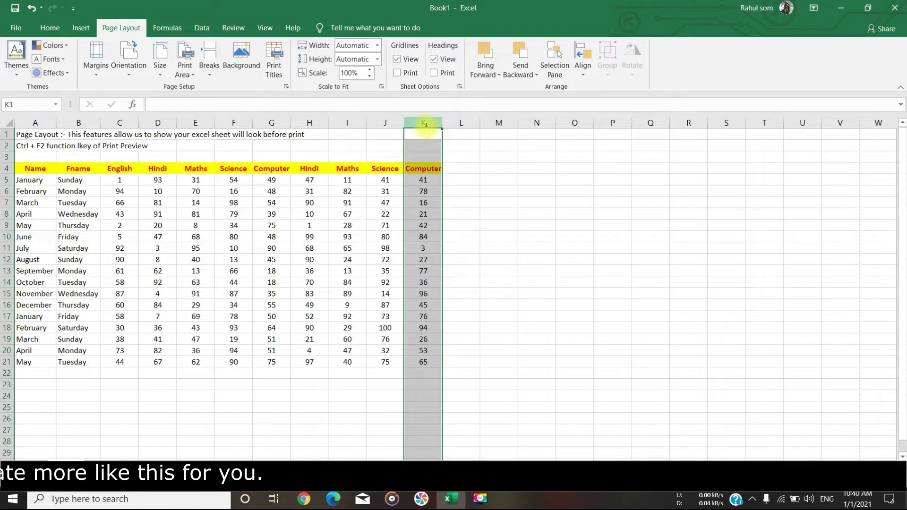
{"action": "key", "text": "ctrl+c"}
{"action": "left_click", "coordinate": [462, 123]}
{"action": "key", "text": "ctrl+v"}
{"action": "left_click", "coordinate": [555, 255]}
{"action": "key", "text": "Escape"}
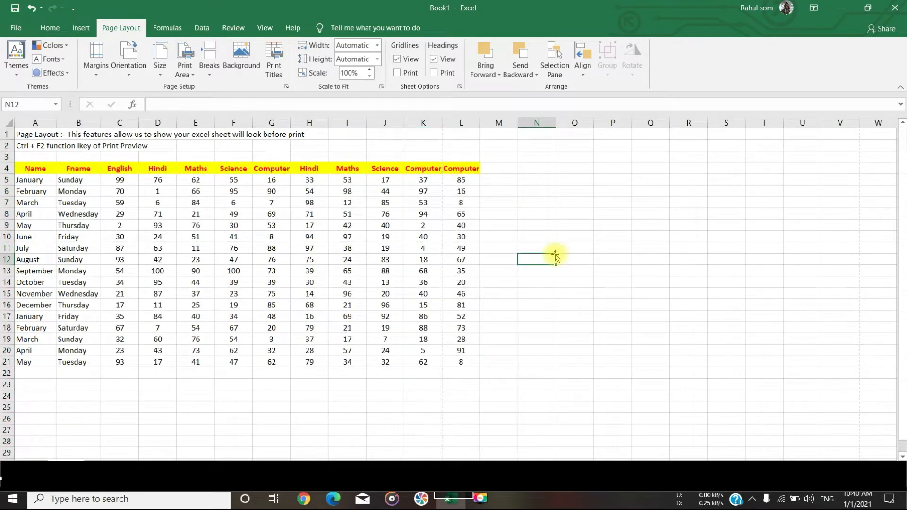
- Preview the printed pages with the extra Computer column, and return to the worksheet
{"action": "key", "text": "ctrl+F2"}
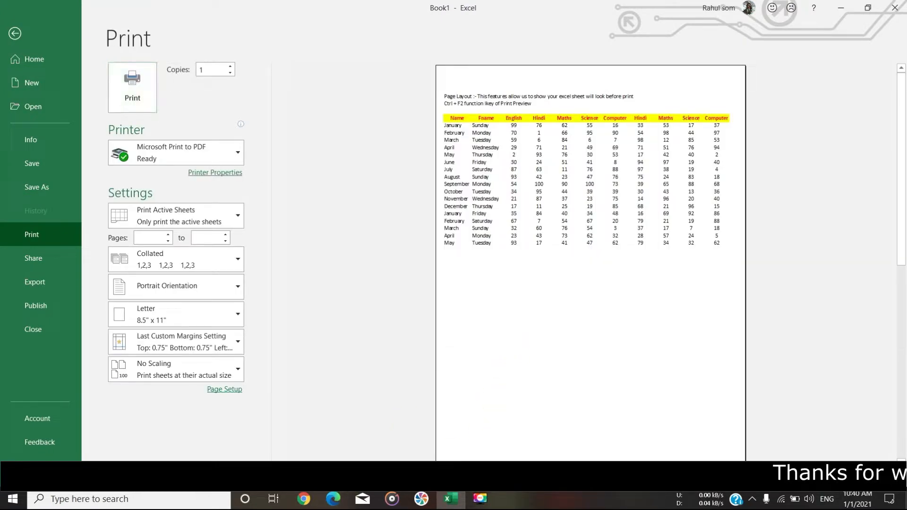
{"action": "scroll", "coordinate": [485, 324], "scroll_direction": "down", "scroll_amount": 1}
{"action": "scroll", "coordinate": [202, 273], "scroll_direction": "up", "scroll_amount": 1}
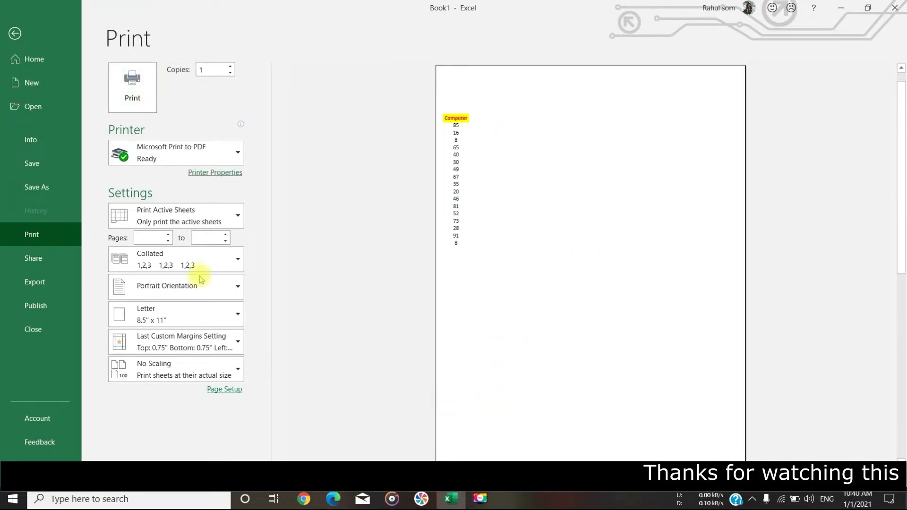
{"action": "left_click", "coordinate": [18, 33]}
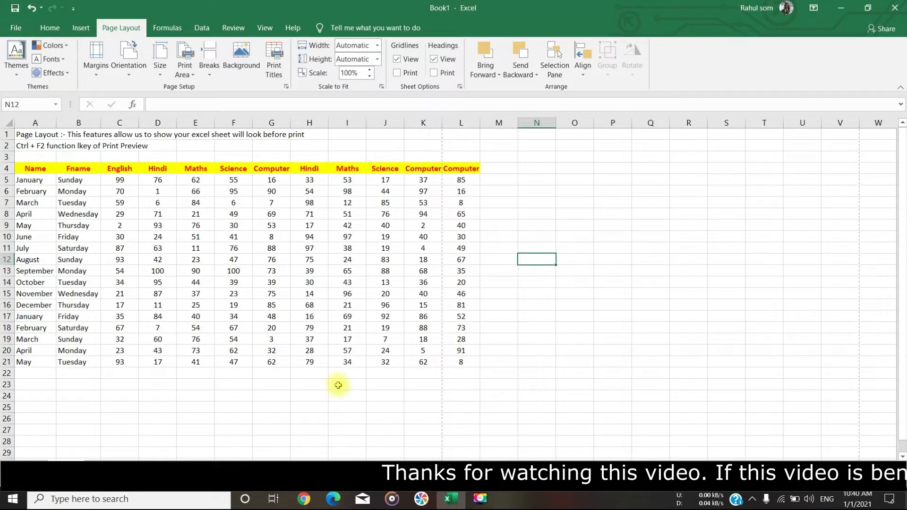
{"action": "left_click", "coordinate": [300, 204]}
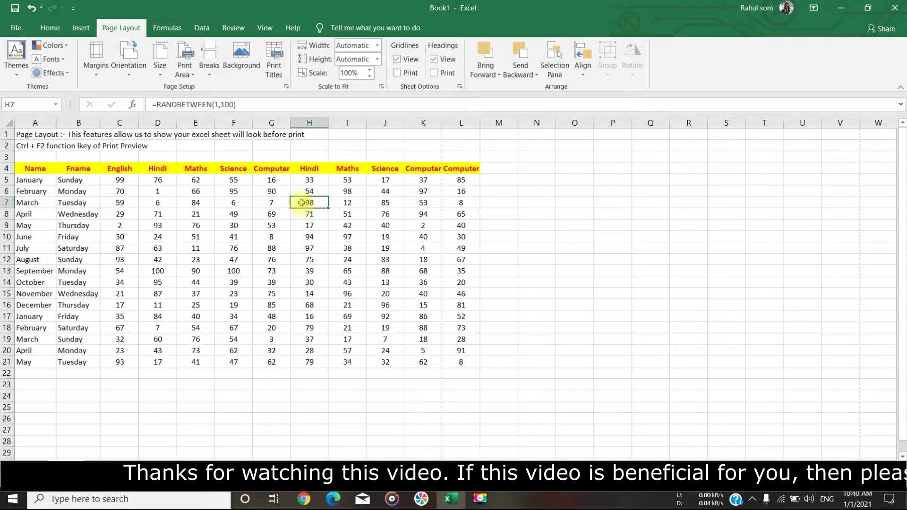
{"action": "left_click", "coordinate": [266, 202]}
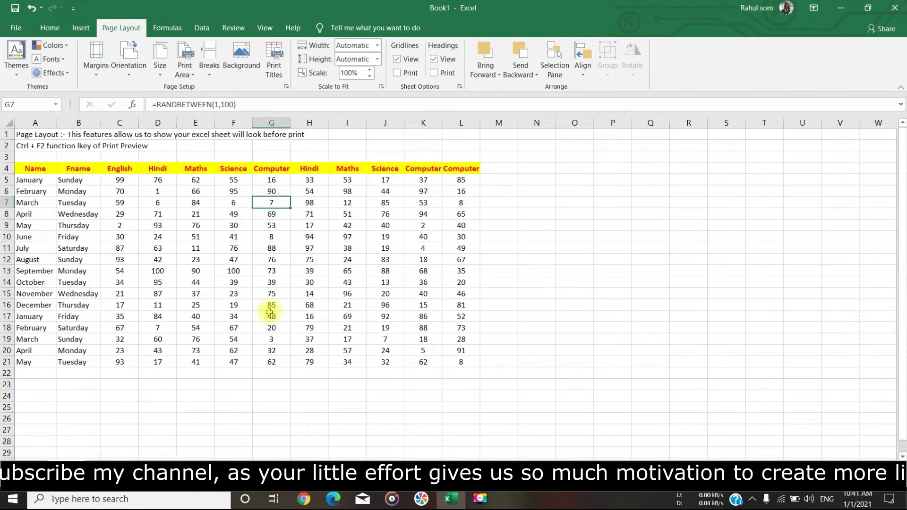
{"action": "left_click", "coordinate": [268, 169]}
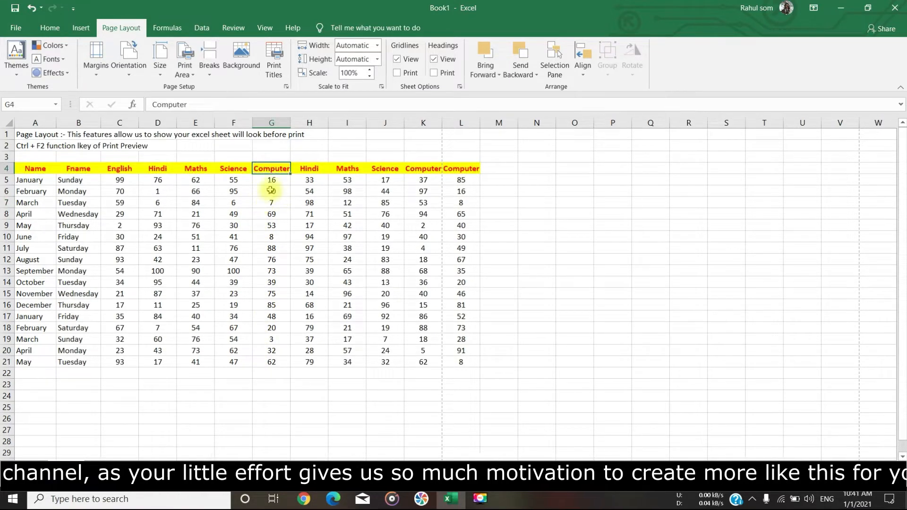
- Try the Angle Counterclockwise, Angle Clockwise, Vertical Text, Rotate Text Up and Rotate Text Down orientations on header row A4:L4
{"action": "left_click_drag", "start_coordinate": [35, 165], "coordinate": [455, 169]}
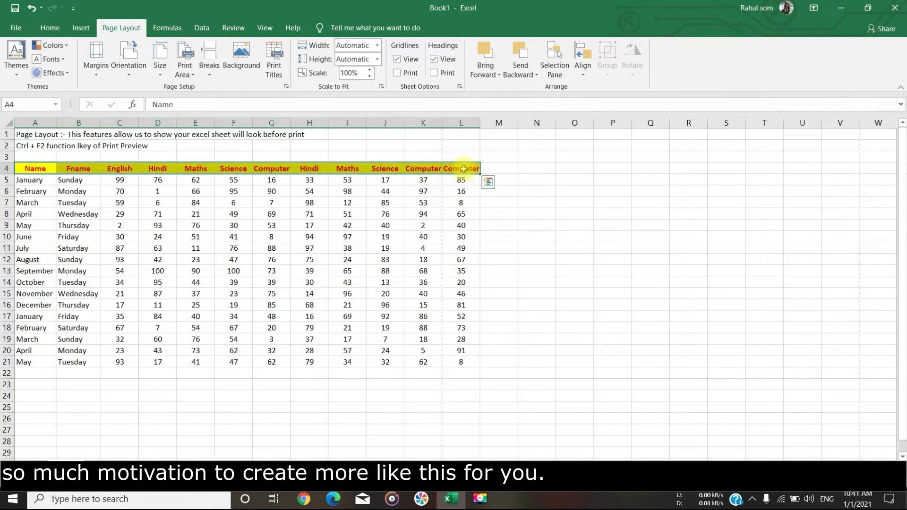
{"action": "left_click", "coordinate": [55, 28]}
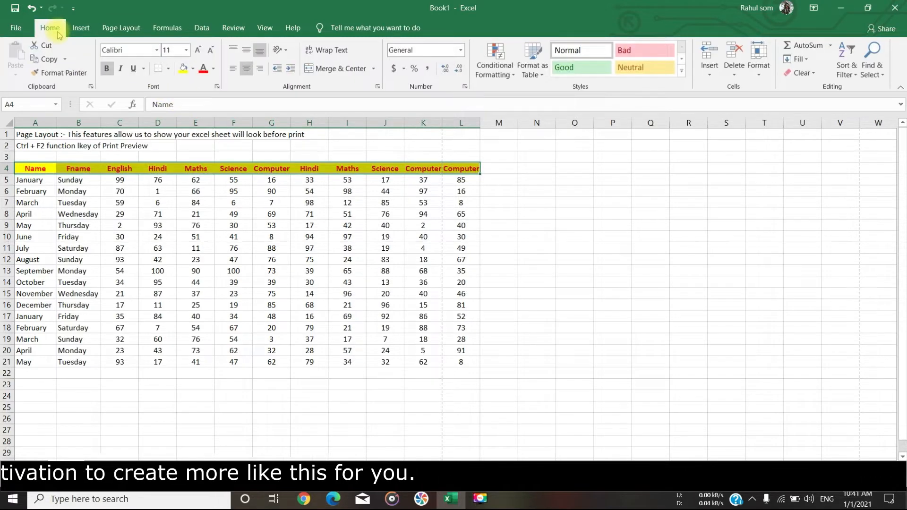
{"action": "left_click", "coordinate": [289, 53]}
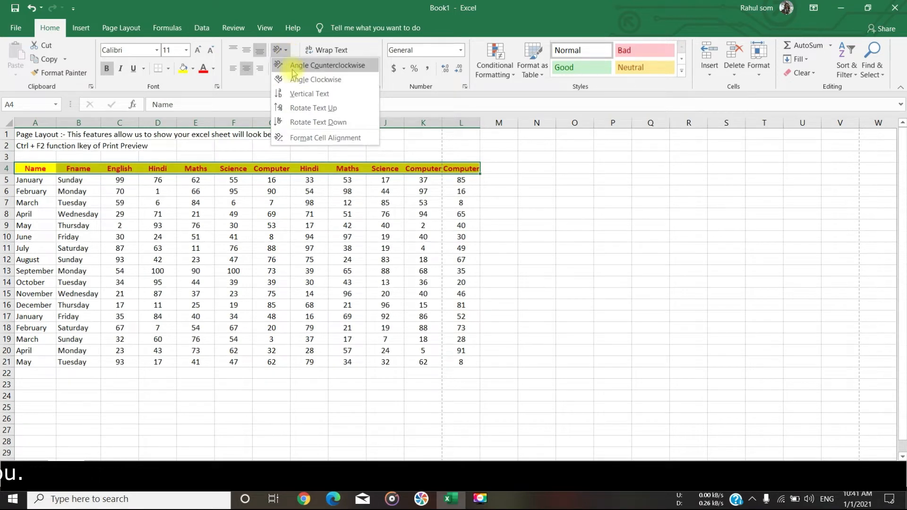
{"action": "left_click", "coordinate": [293, 69]}
{"action": "left_click", "coordinate": [277, 52]}
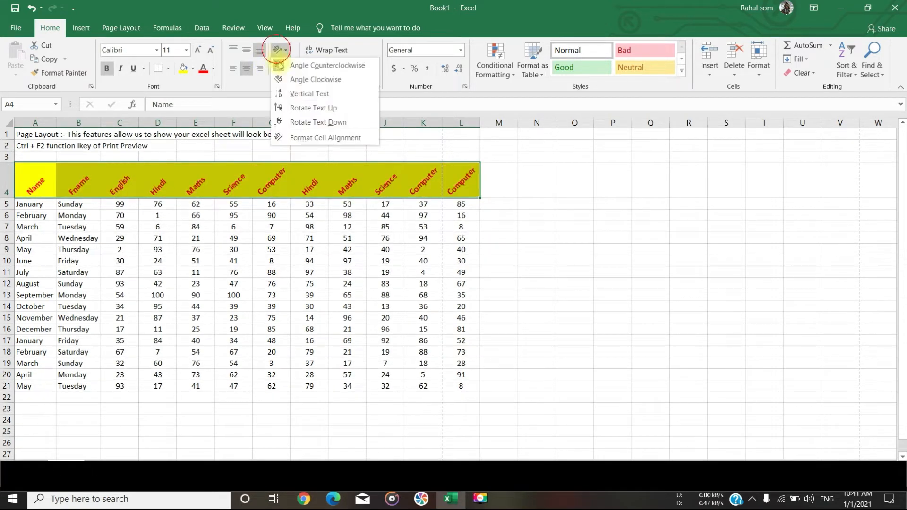
{"action": "left_click", "coordinate": [287, 83]}
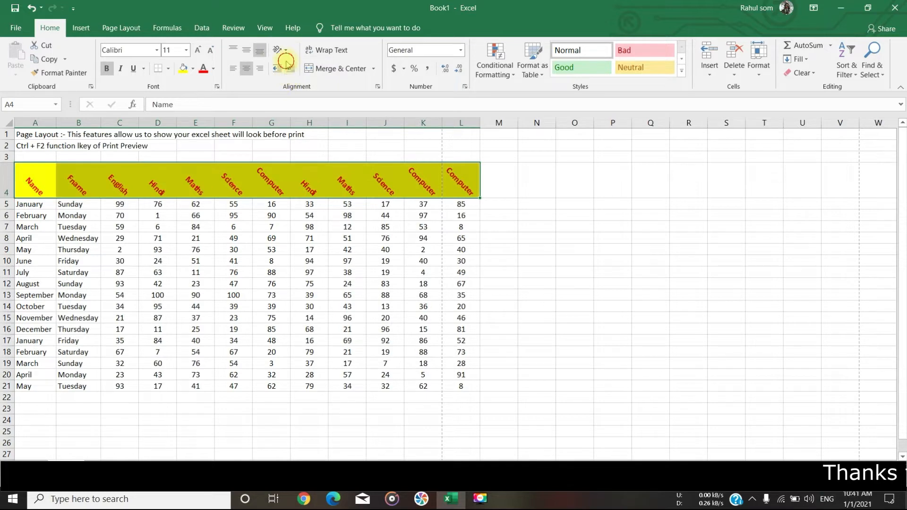
{"action": "left_click", "coordinate": [284, 52]}
{"action": "left_click", "coordinate": [291, 93]}
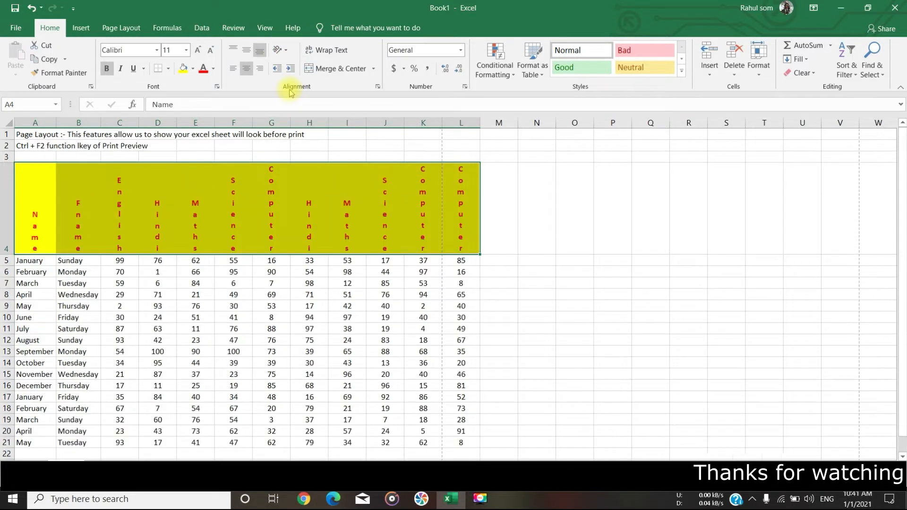
{"action": "left_click", "coordinate": [278, 50]}
{"action": "left_click", "coordinate": [288, 104]}
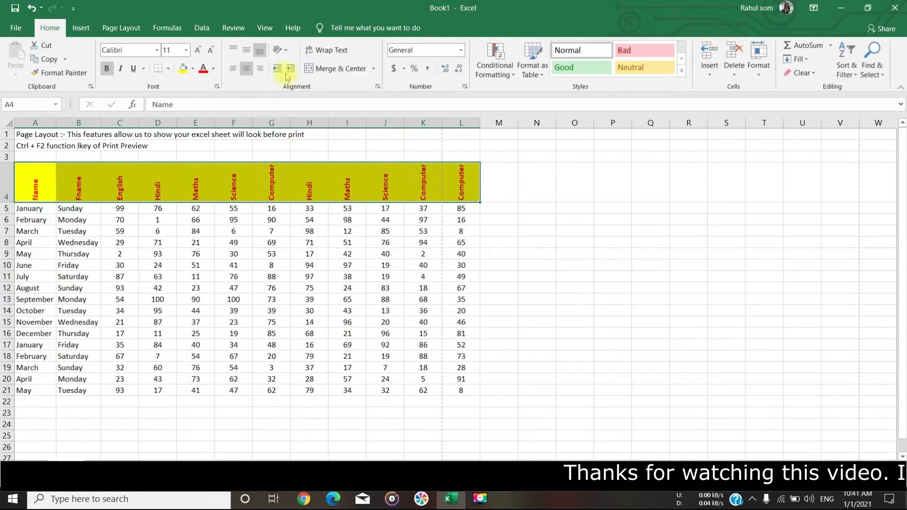
{"action": "left_click", "coordinate": [286, 52]}
{"action": "left_click", "coordinate": [298, 123]}
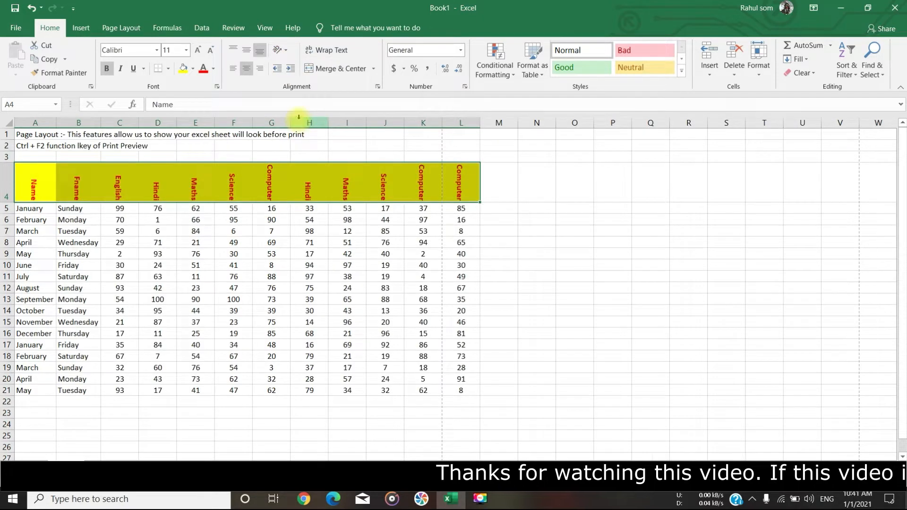
- Apply the Rotate Text Up orientation to the headers in A4:L4 and deselect the row
{"action": "left_click", "coordinate": [283, 52]}
{"action": "left_click", "coordinate": [295, 105]}
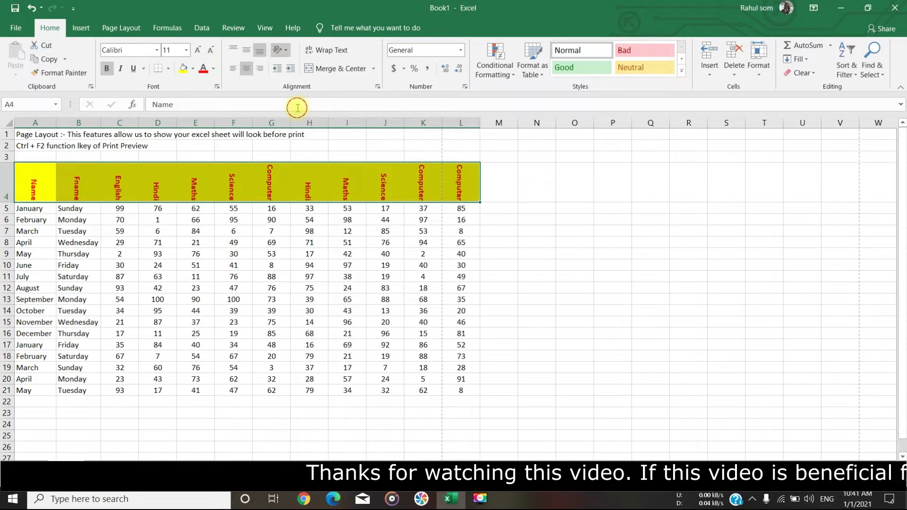
{"action": "left_click", "coordinate": [543, 300]}
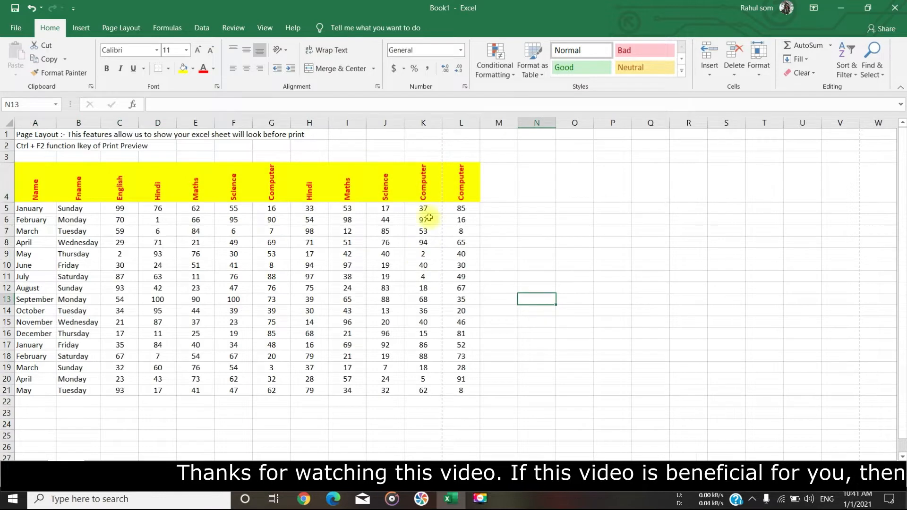
- AutoFit the width of columns C:L, check the sheet in print preview, and return to the worksheet
{"action": "left_click_drag", "start_coordinate": [121, 123], "coordinate": [449, 146]}
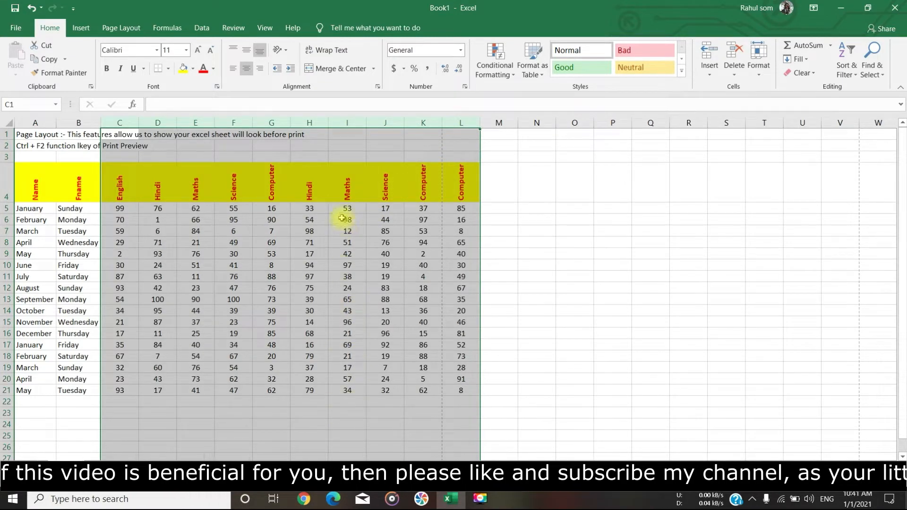
{"action": "left_click", "coordinate": [758, 80]}
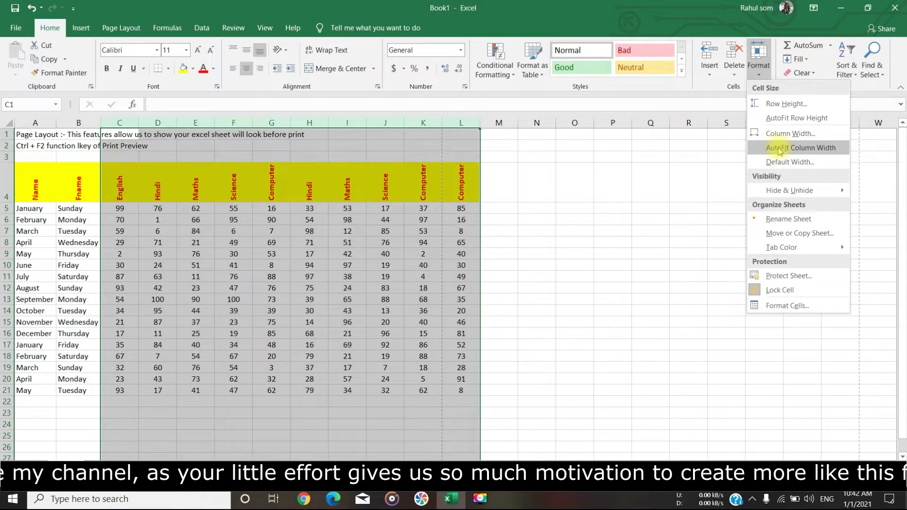
{"action": "left_click", "coordinate": [780, 148]}
{"action": "left_click", "coordinate": [544, 287]}
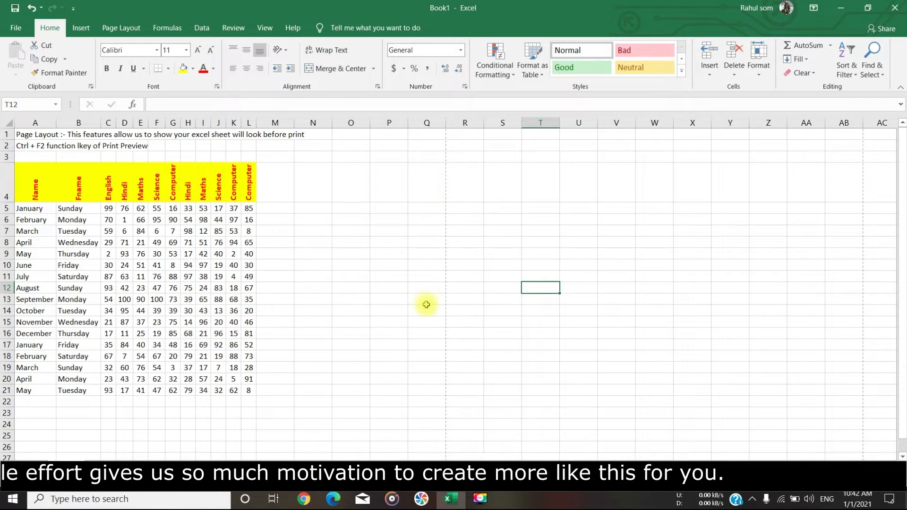
{"action": "key", "text": "ctrl+F2"}
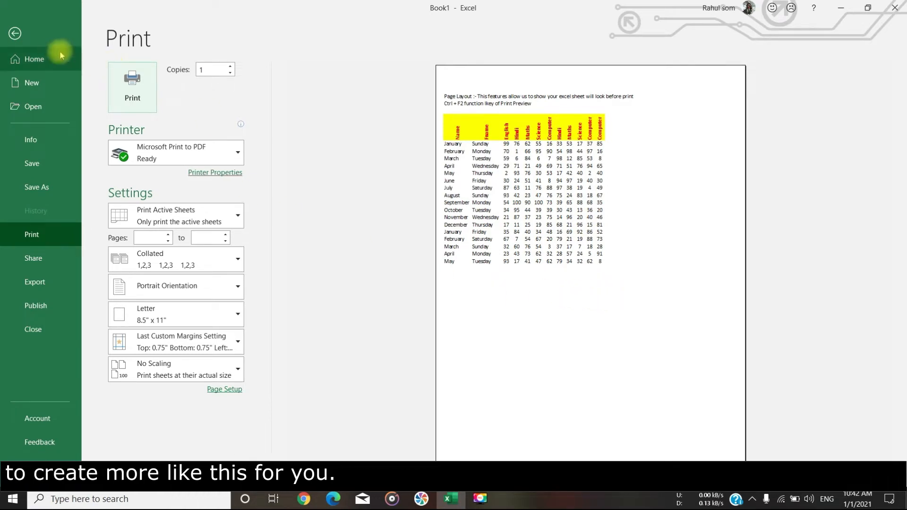
{"action": "left_click", "coordinate": [15, 34]}
- Copy columns C:L and paste them beside the table starting at column M
{"action": "left_click_drag", "start_coordinate": [106, 118], "coordinate": [249, 123]}
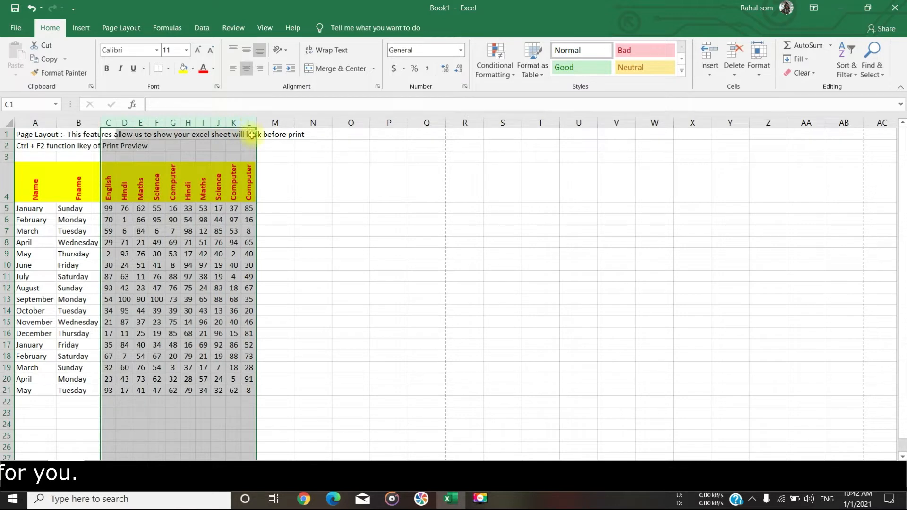
{"action": "key", "text": "ctrl+c"}
{"action": "left_click", "coordinate": [282, 119]}
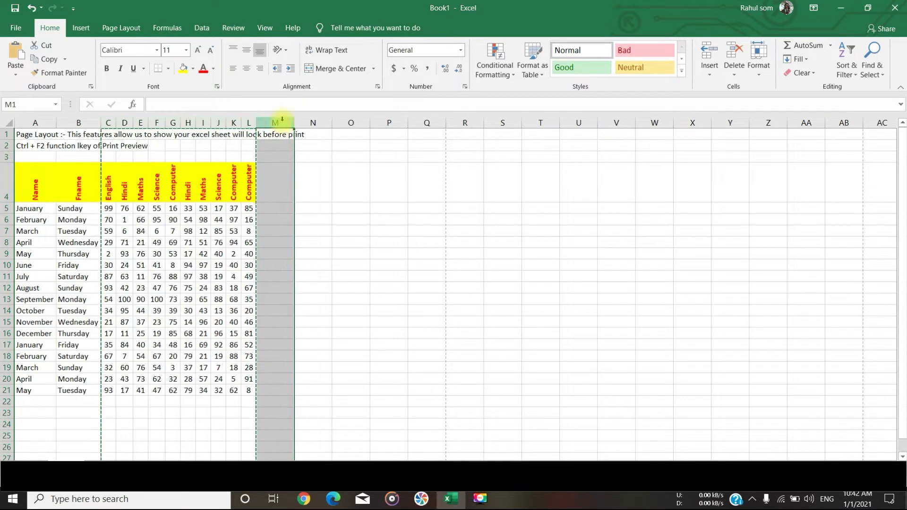
{"action": "key", "text": "ctrl+v"}
{"action": "left_click", "coordinate": [501, 254]}
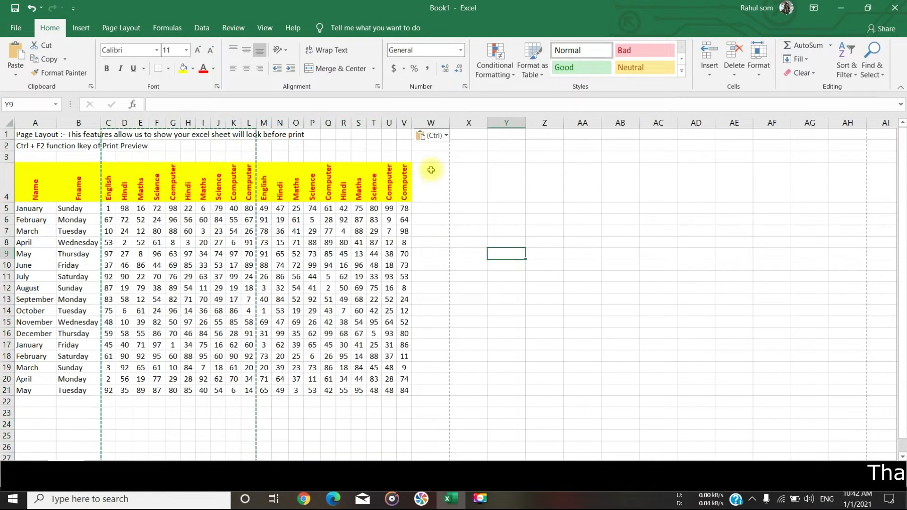
{"action": "key", "text": "Escape"}
- Copy columns S:V, paste them starting at column W, and clear the copy selection
{"action": "left_click_drag", "start_coordinate": [358, 122], "coordinate": [404, 124]}
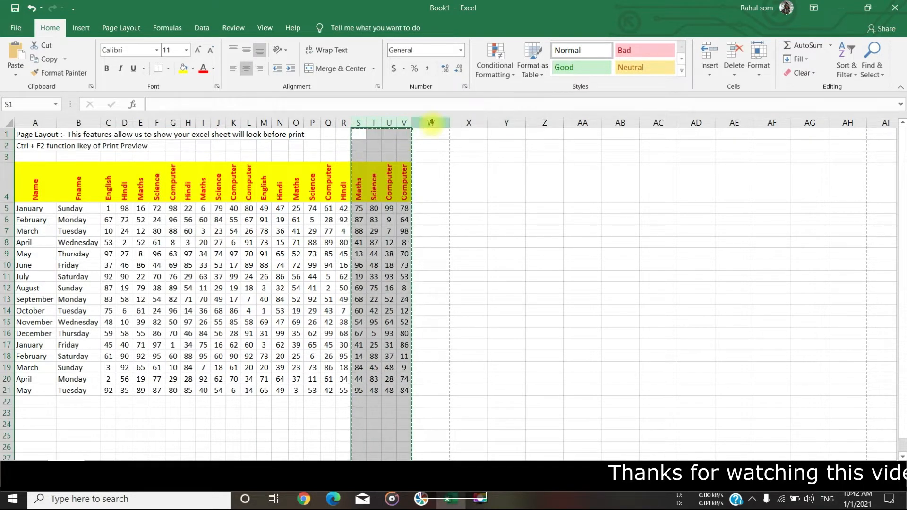
{"action": "left_click", "coordinate": [431, 123]}
{"action": "key", "text": "ctrl+v"}
{"action": "left_click", "coordinate": [556, 256]}
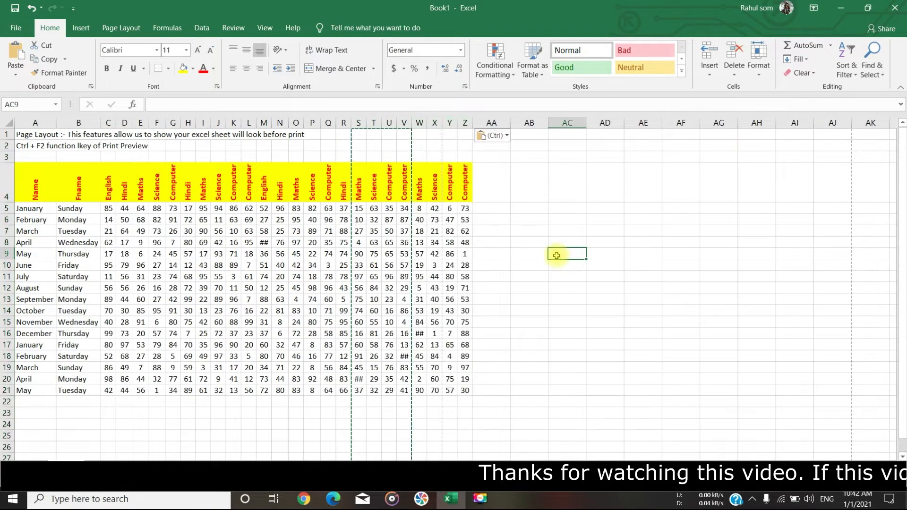
{"action": "key", "text": "Escape"}
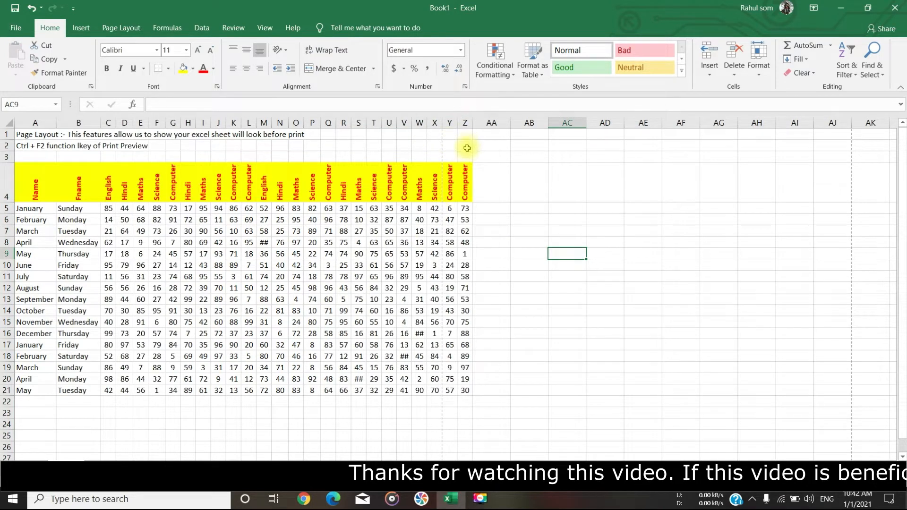
- Preview the printed pages of the table extended to column Z, and return to the worksheet
{"action": "key", "text": "ctrl+F2"}
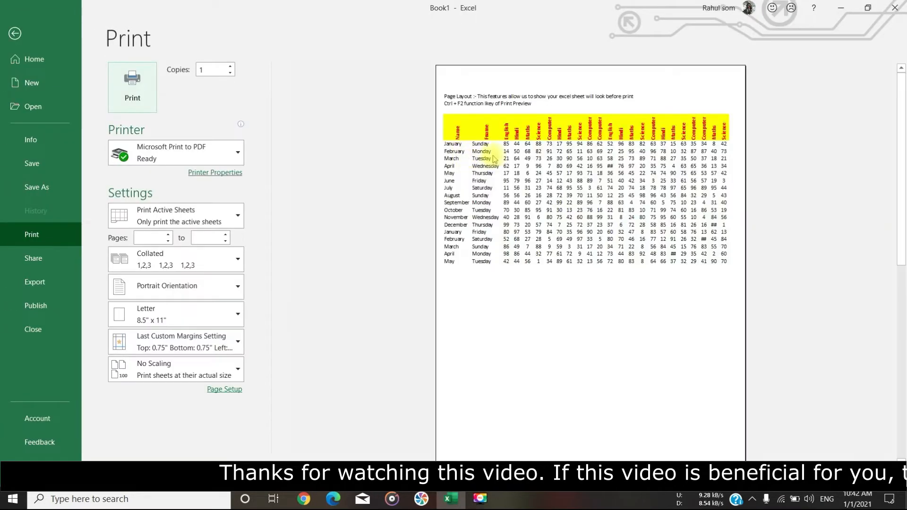
{"action": "scroll", "coordinate": [531, 391], "scroll_direction": "down", "scroll_amount": 1}
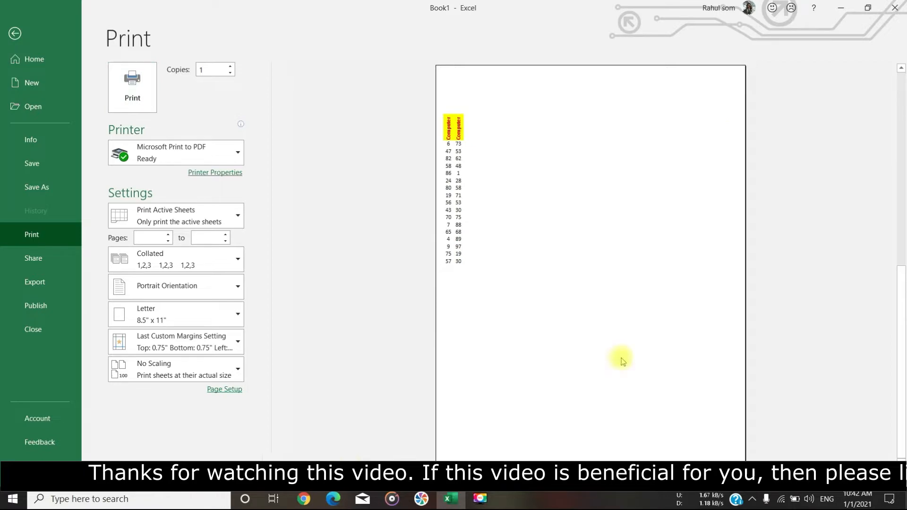
{"action": "scroll", "coordinate": [508, 363], "scroll_direction": "up", "scroll_amount": 1}
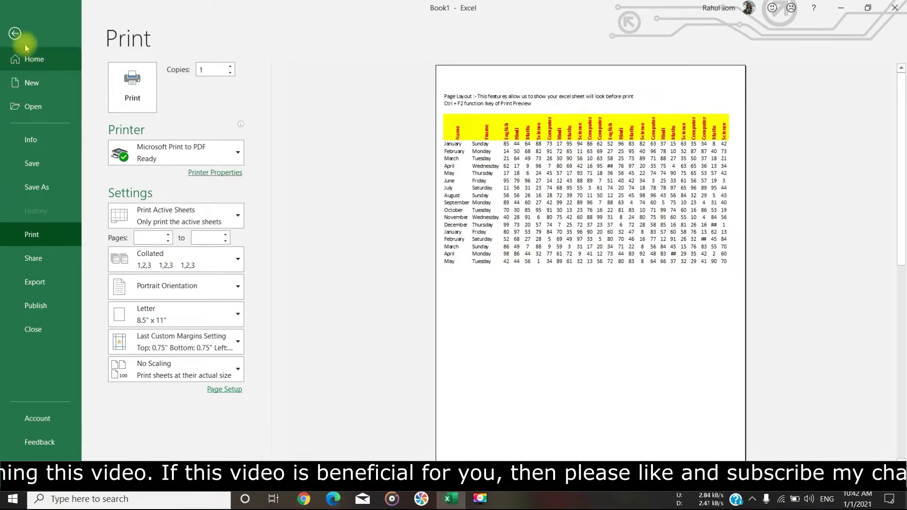
{"action": "left_click", "coordinate": [15, 34]}
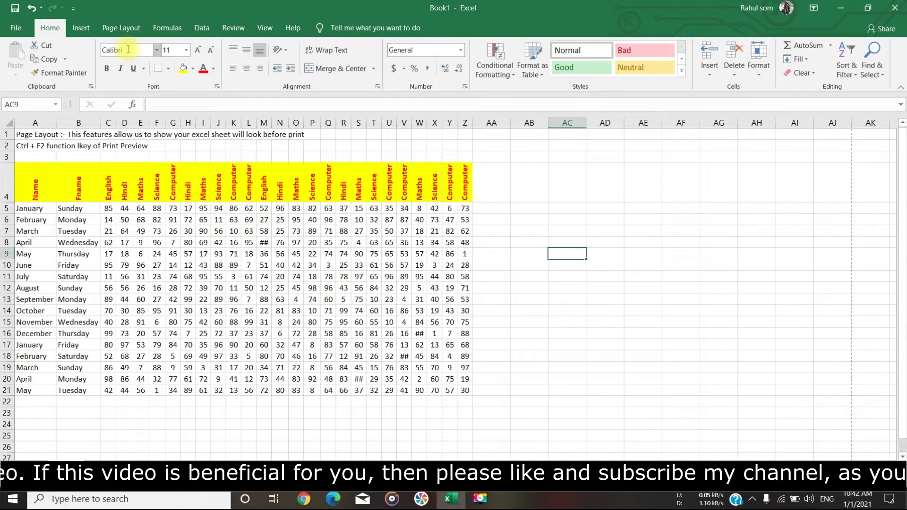
- Set the print scaling width to 1 page, check it in print preview, and return to the worksheet
{"action": "left_click", "coordinate": [128, 30]}
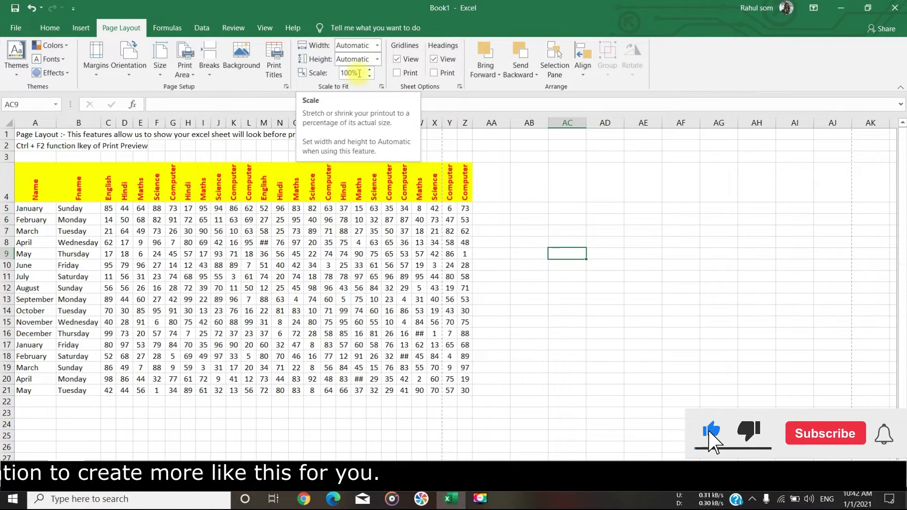
{"action": "left_click", "coordinate": [377, 45]}
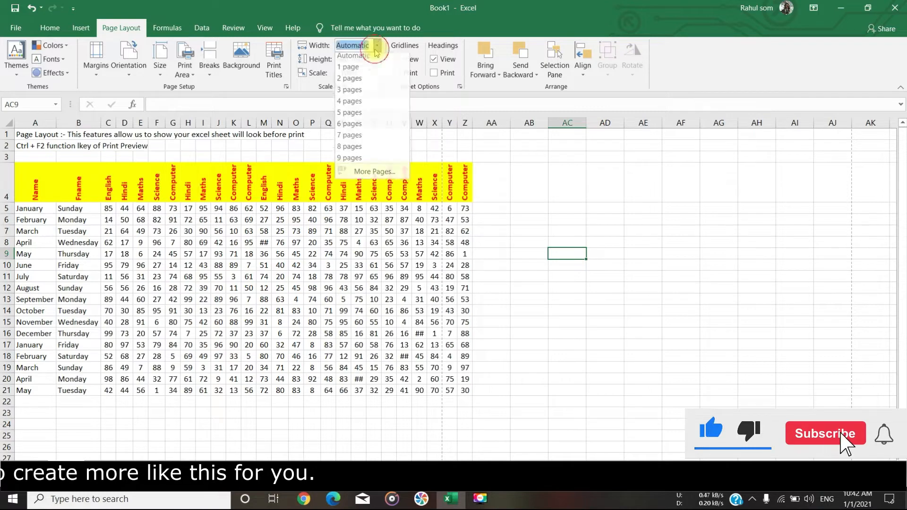
{"action": "left_click", "coordinate": [360, 70]}
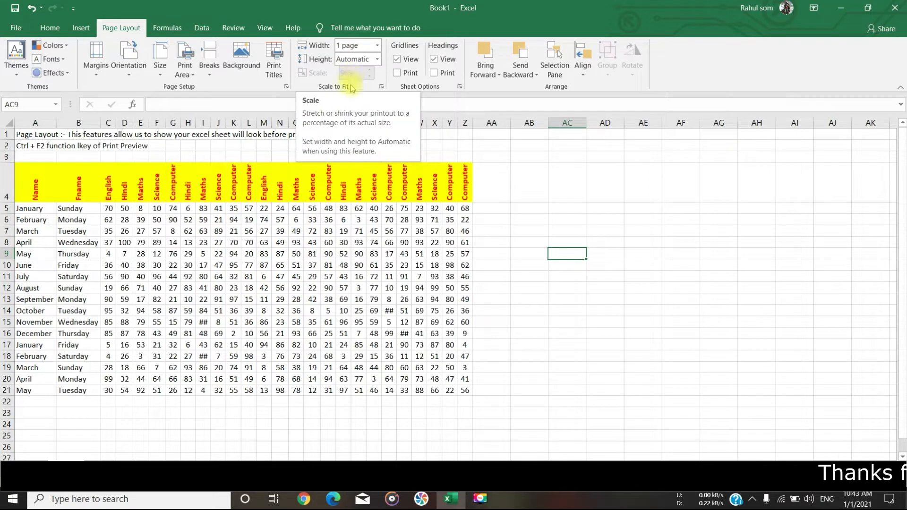
{"action": "key", "text": "ctrl+F2"}
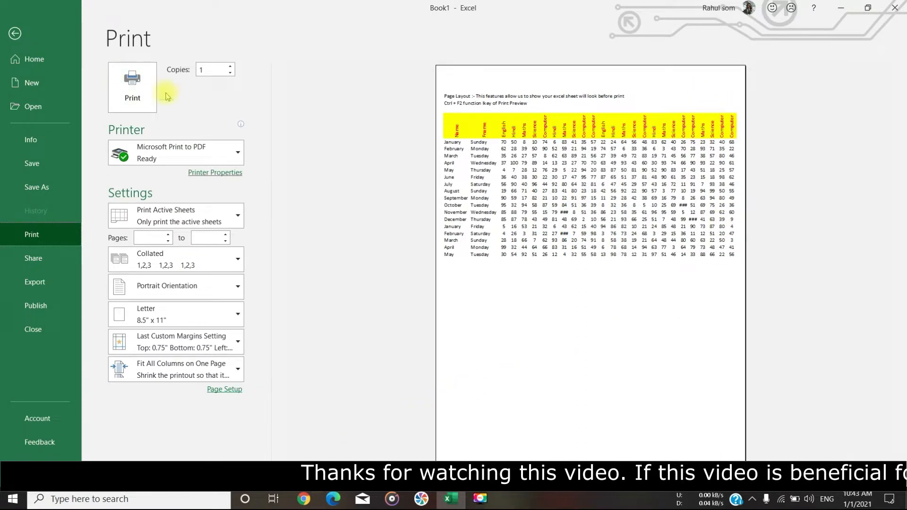
{"action": "left_click", "coordinate": [19, 34]}
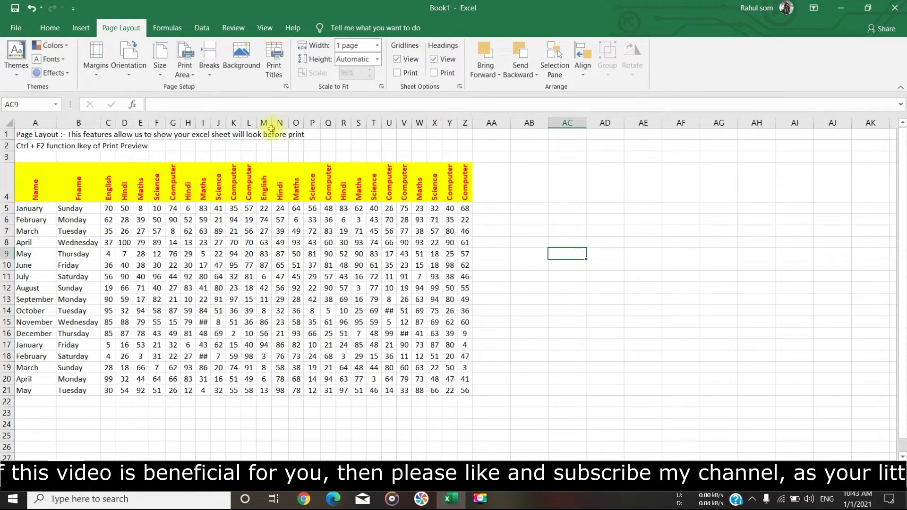
- Copy columns M:Z, paste them starting at column AA, and check the wider table in print preview
{"action": "left_click_drag", "start_coordinate": [264, 122], "coordinate": [463, 130]}
{"action": "key", "text": "ctrl+c"}
{"action": "left_click", "coordinate": [492, 123]}
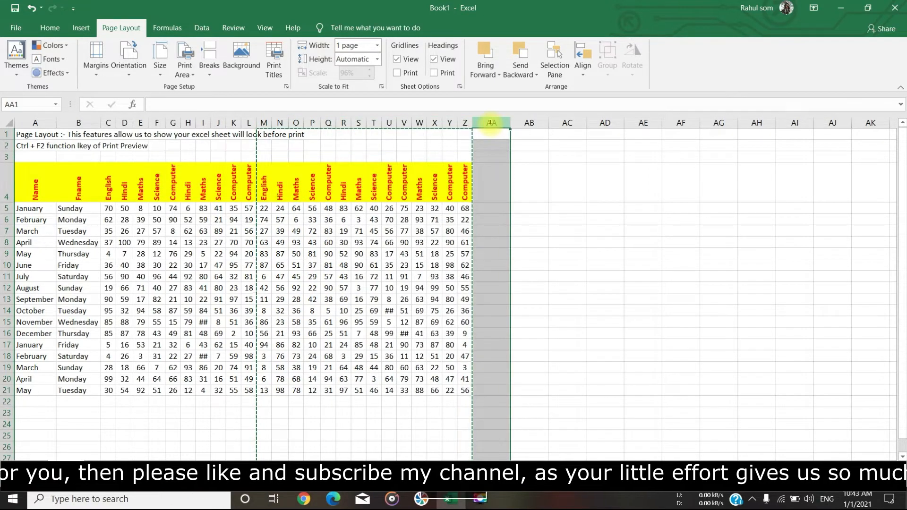
{"action": "key", "text": "ctrl+v"}
{"action": "left_click", "coordinate": [652, 298]}
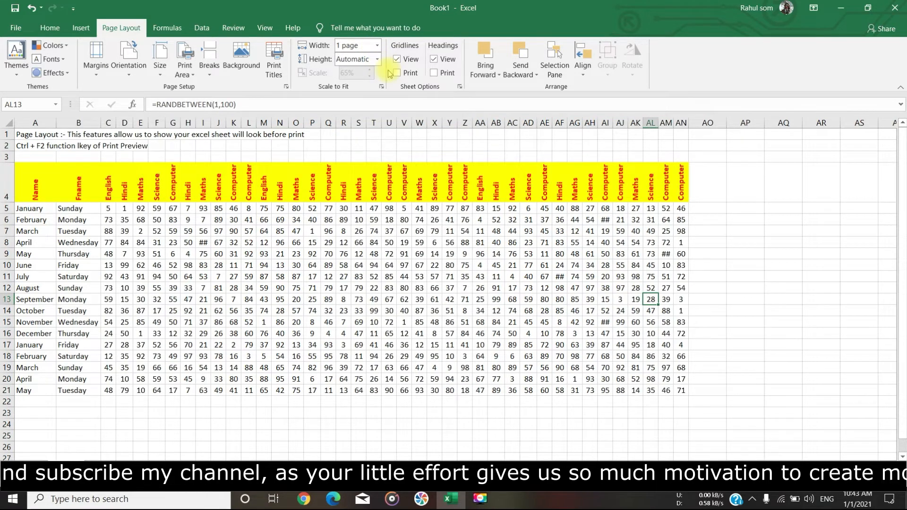
{"action": "key", "text": "ctrl+F2"}
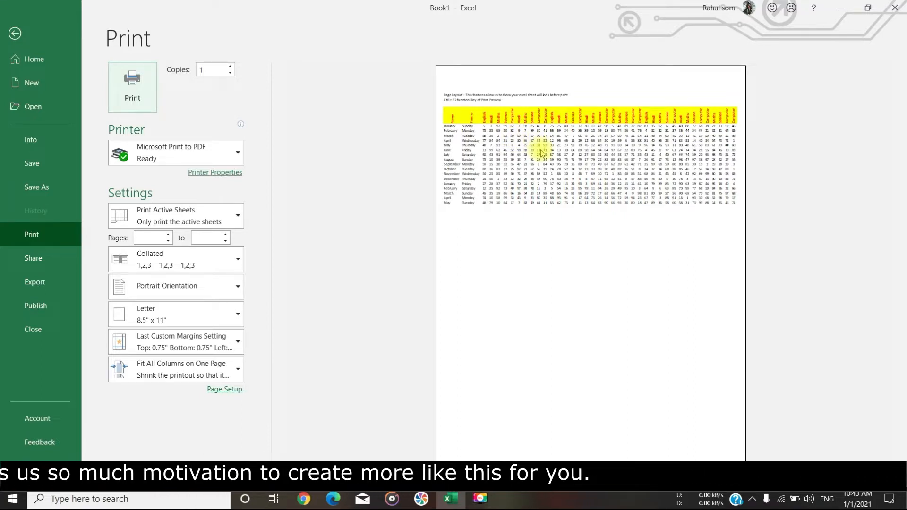
{"action": "left_click", "coordinate": [16, 32]}
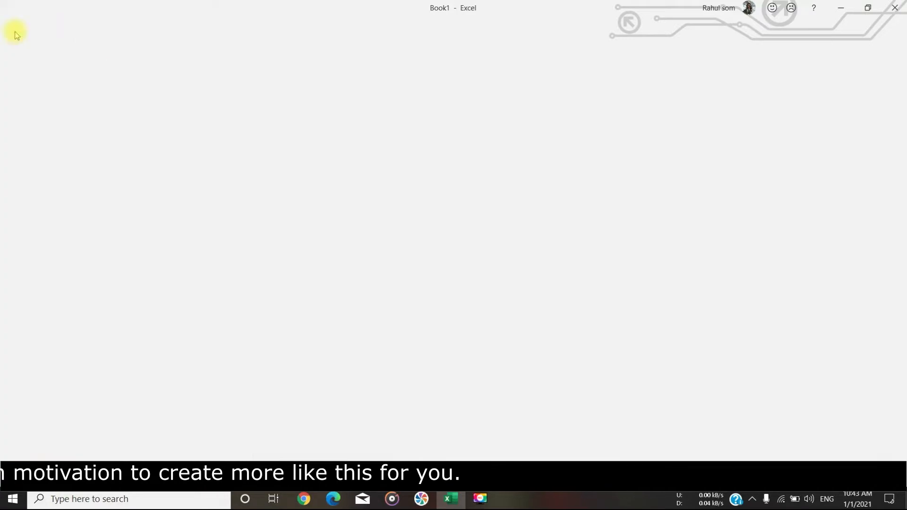
- Delete columns AC:AN, check the sheet in print preview, and return to the worksheet
{"action": "left_click_drag", "start_coordinate": [512, 122], "coordinate": [680, 124]}
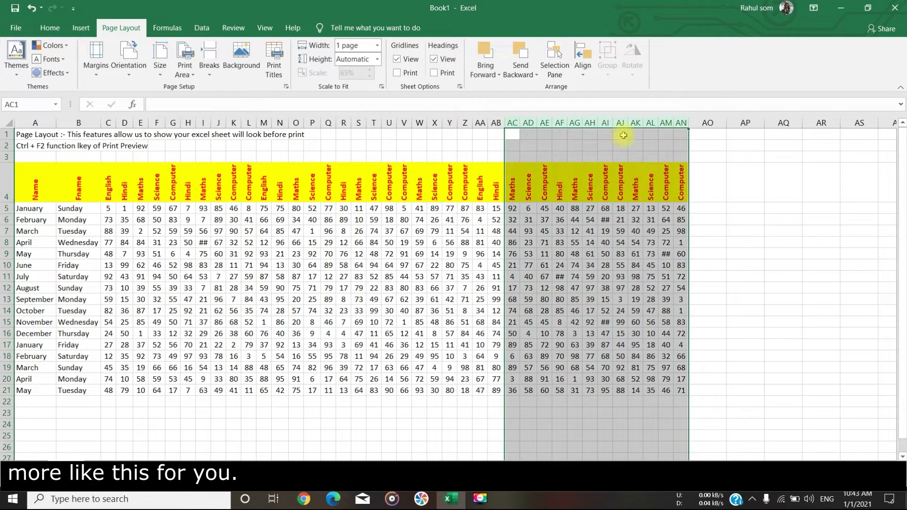
{"action": "right_click", "coordinate": [512, 132]}
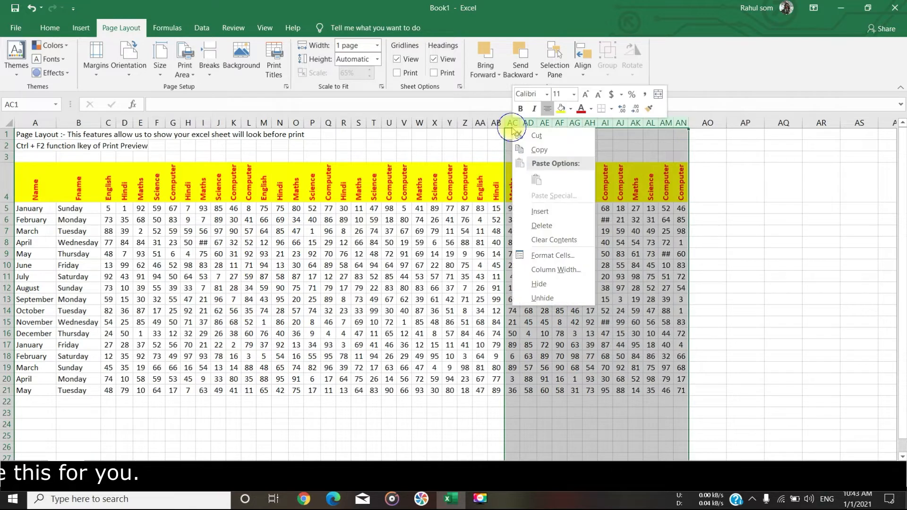
{"action": "left_click", "coordinate": [541, 225]}
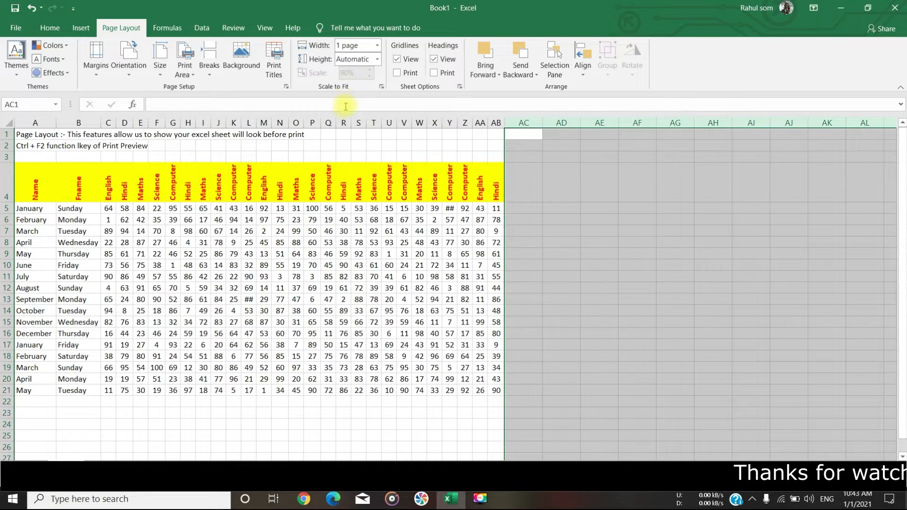
{"action": "key", "text": "ctrl+F2"}
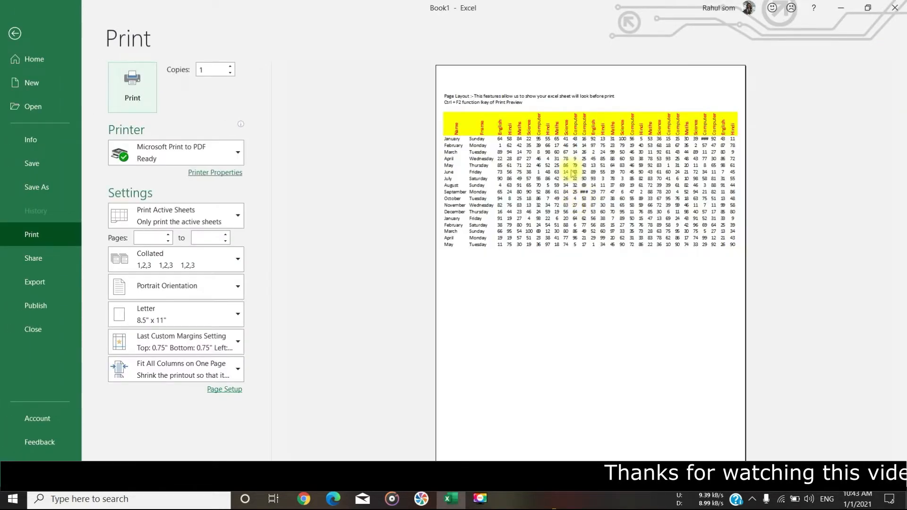
{"action": "left_click", "coordinate": [13, 33]}
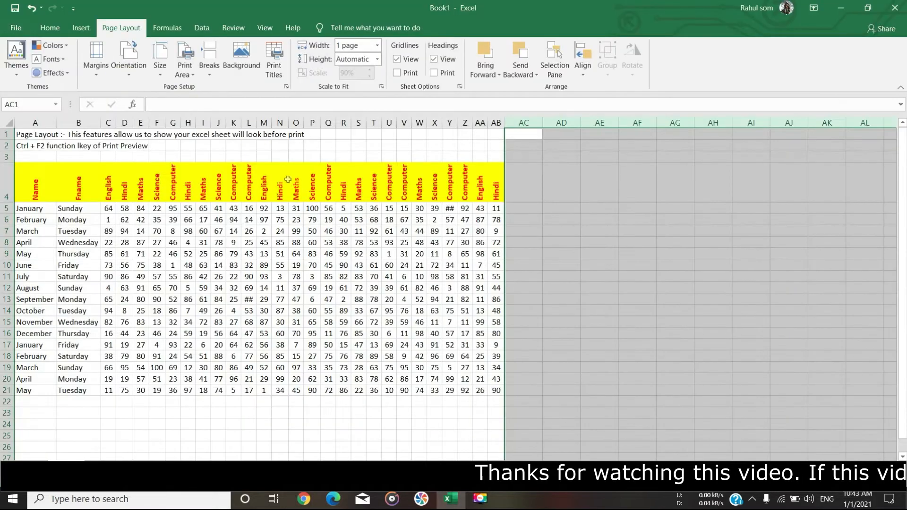
- Set the print scaling width back to Automatic and deselect the columns
{"action": "left_click", "coordinate": [377, 45]}
{"action": "left_click", "coordinate": [352, 53]}
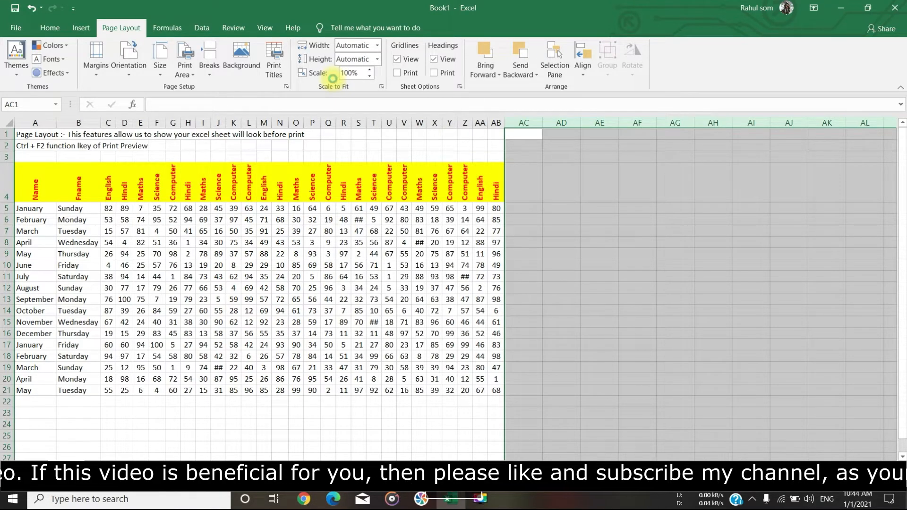
{"action": "left_click", "coordinate": [643, 241]}
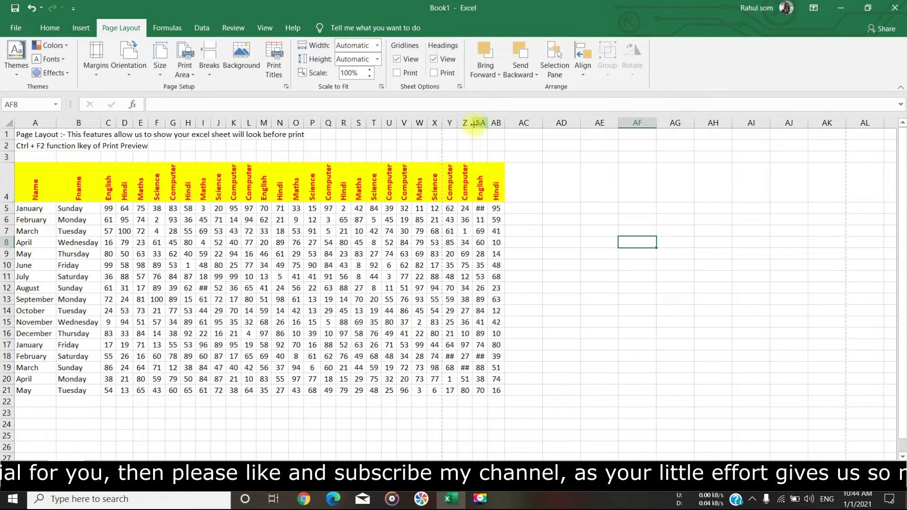
- Delete columns Y:AB, check the sheet in print preview, and return to the worksheet
{"action": "left_click_drag", "start_coordinate": [449, 122], "coordinate": [495, 123]}
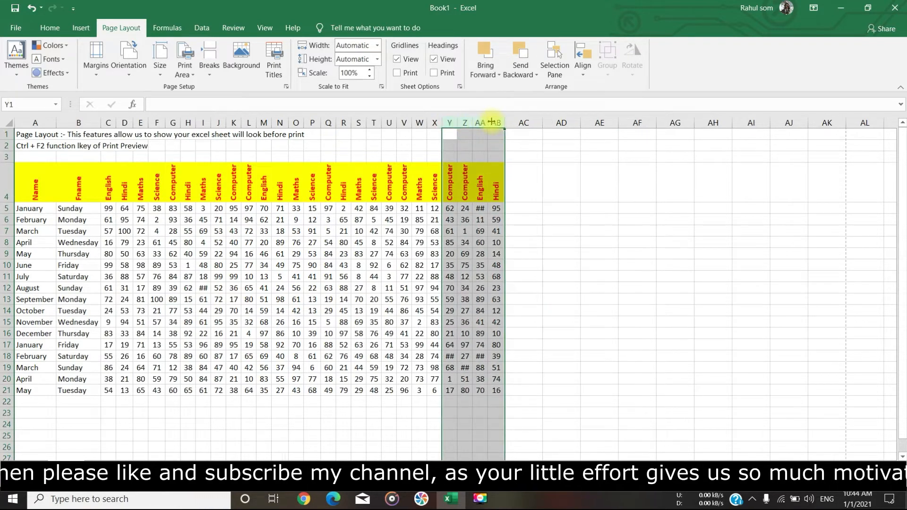
{"action": "right_click", "coordinate": [493, 124]}
{"action": "left_click", "coordinate": [522, 220]}
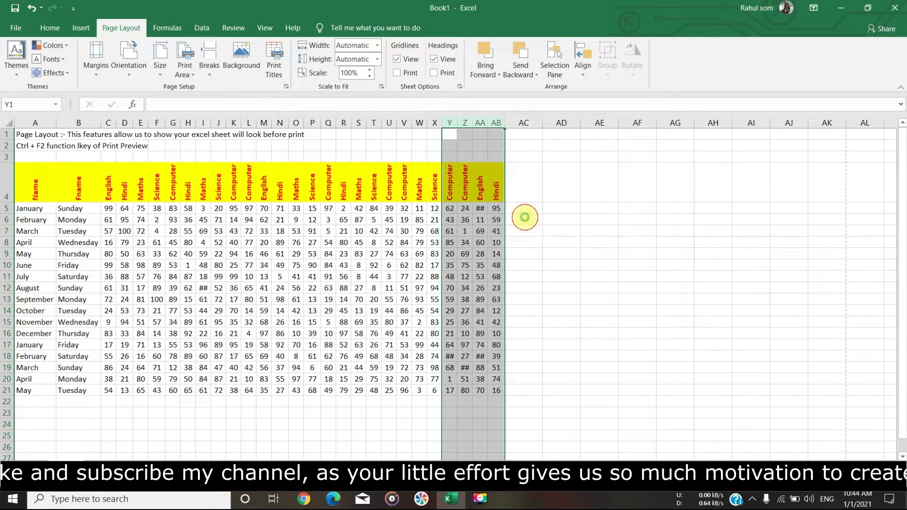
{"action": "left_click", "coordinate": [628, 256]}
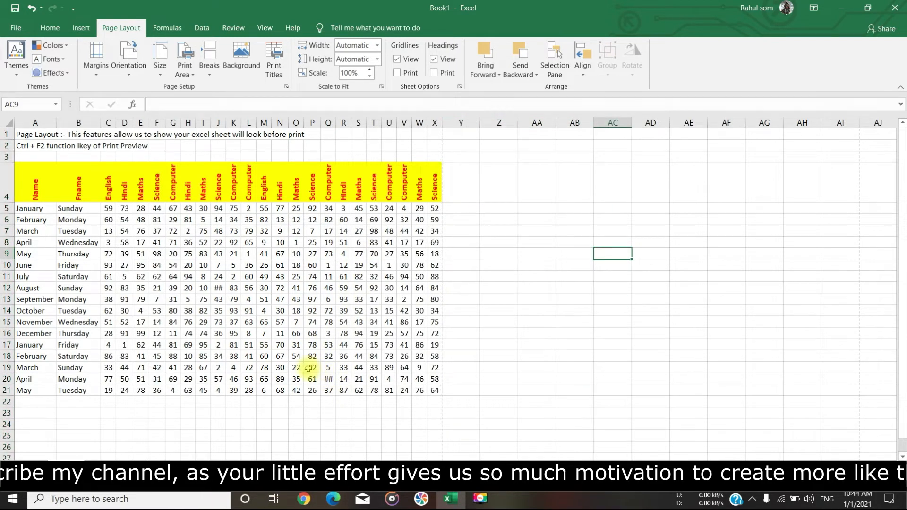
{"action": "key", "text": "ctrl+F2"}
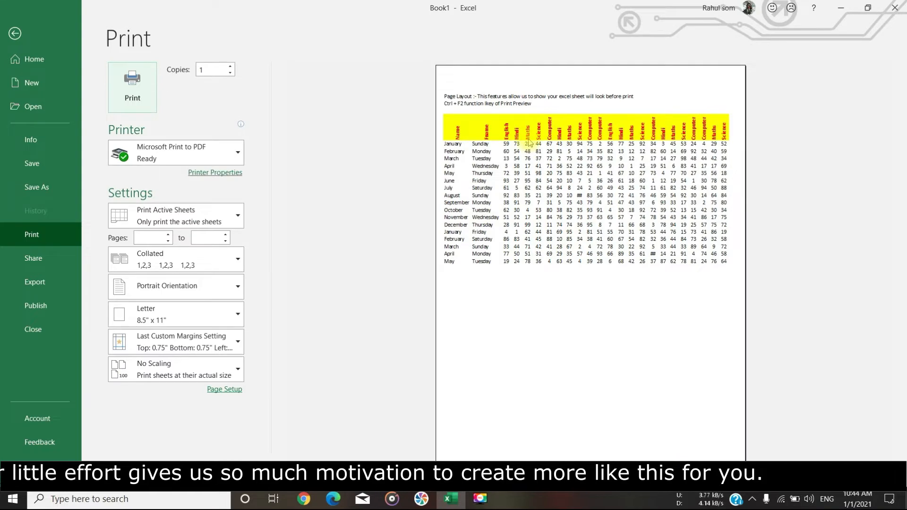
{"action": "left_click", "coordinate": [11, 34]}
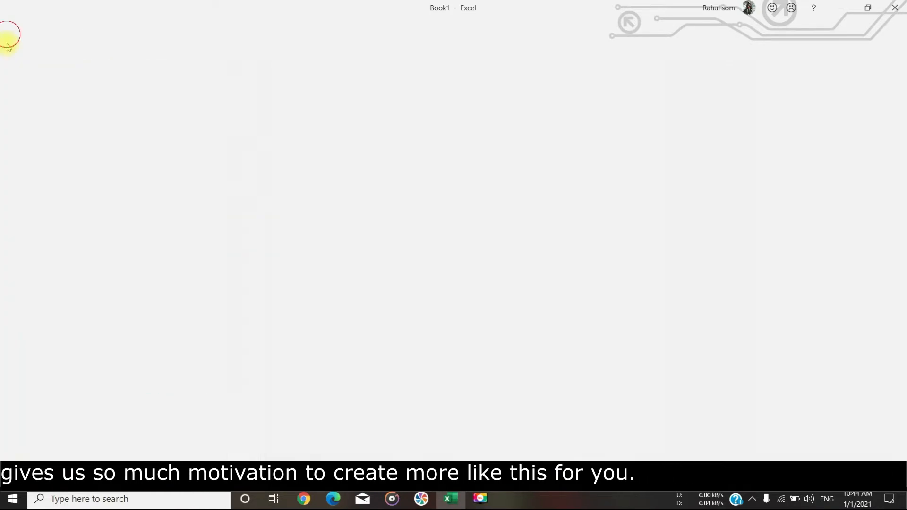
{"action": "left_click_drag", "start_coordinate": [31, 185], "coordinate": [435, 391]}
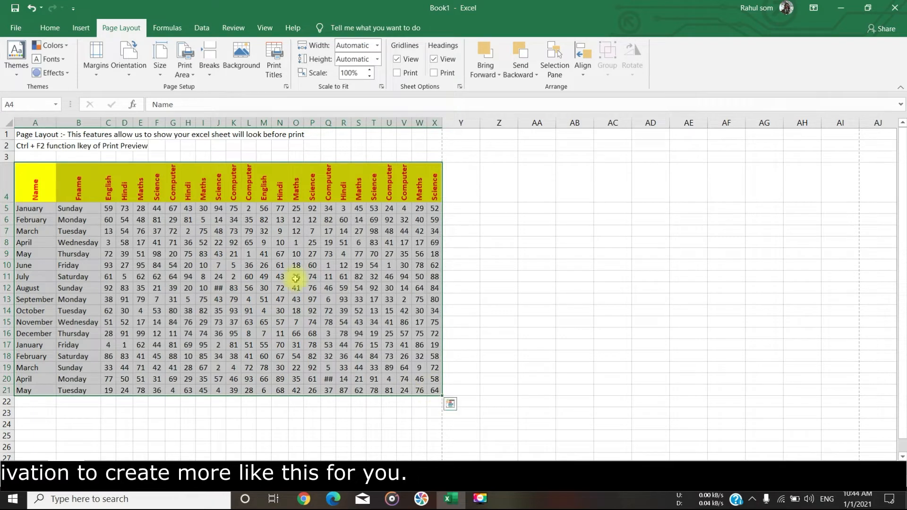
{"action": "left_click", "coordinate": [49, 27]}
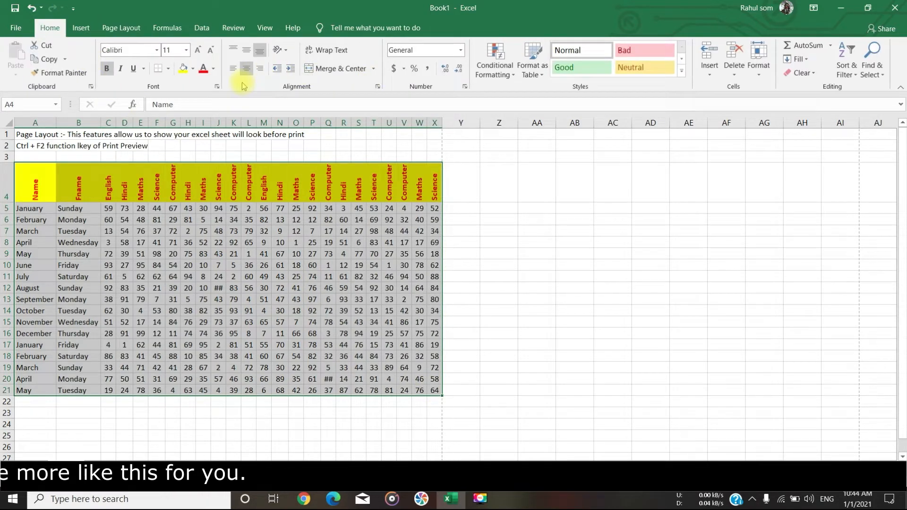
{"action": "left_click", "coordinate": [168, 71]}
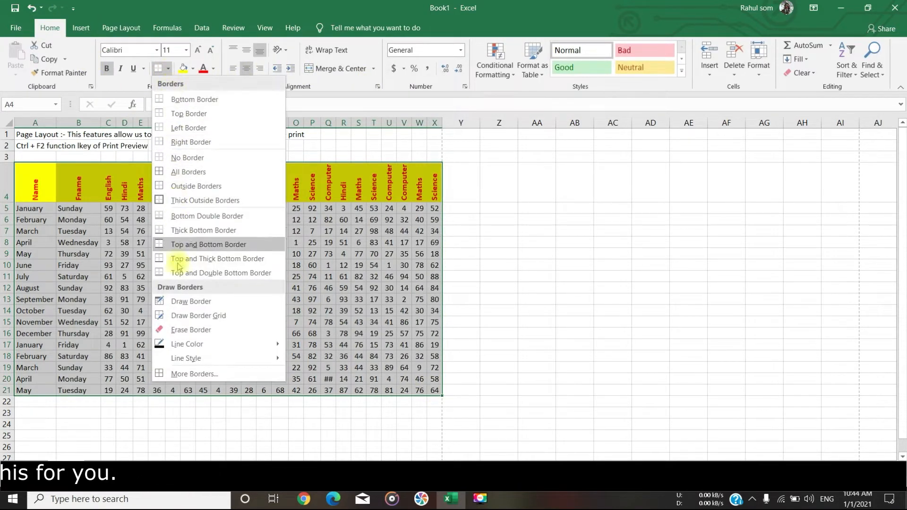
{"action": "left_click", "coordinate": [485, 251]}
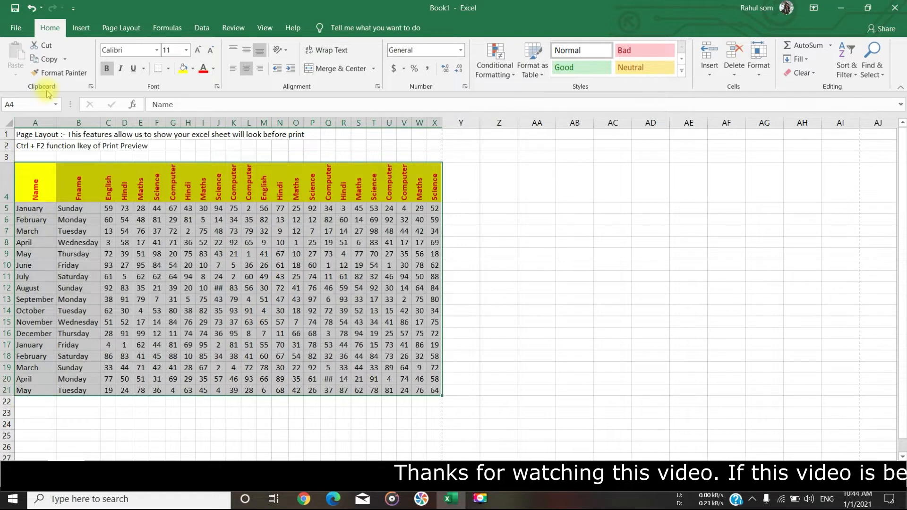
- Turn the worksheet gridlines display off, deselect the table, and turn the gridlines display back on
{"action": "left_click", "coordinate": [122, 28]}
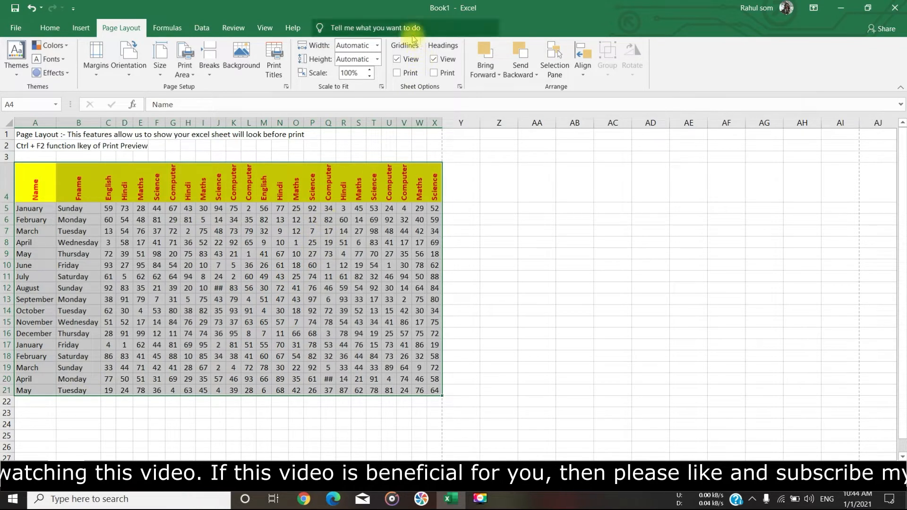
{"action": "left_click", "coordinate": [405, 63]}
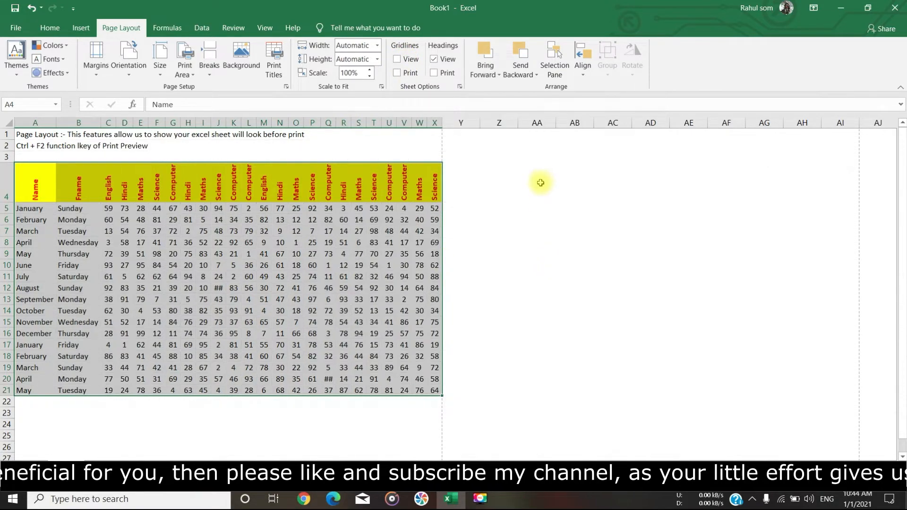
{"action": "left_click", "coordinate": [540, 183]}
{"action": "left_click", "coordinate": [354, 435]}
{"action": "left_click", "coordinate": [613, 288]}
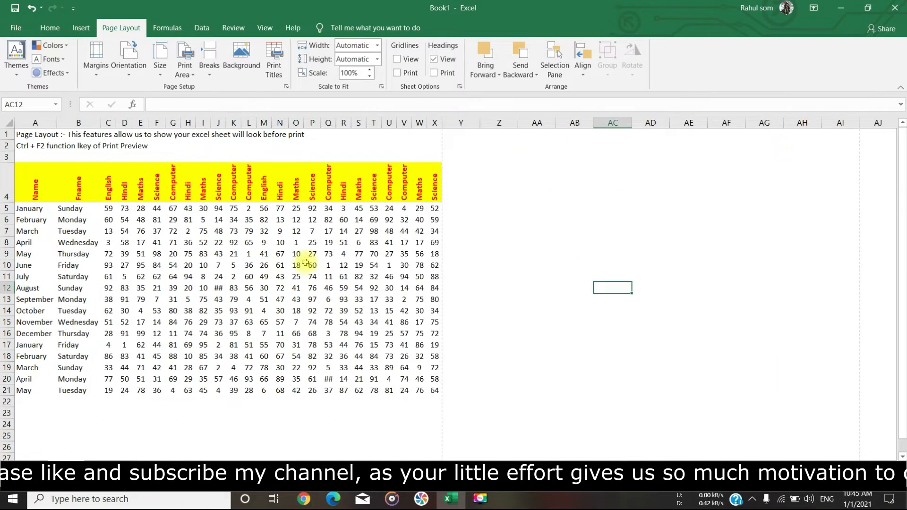
{"action": "left_click", "coordinate": [410, 61]}
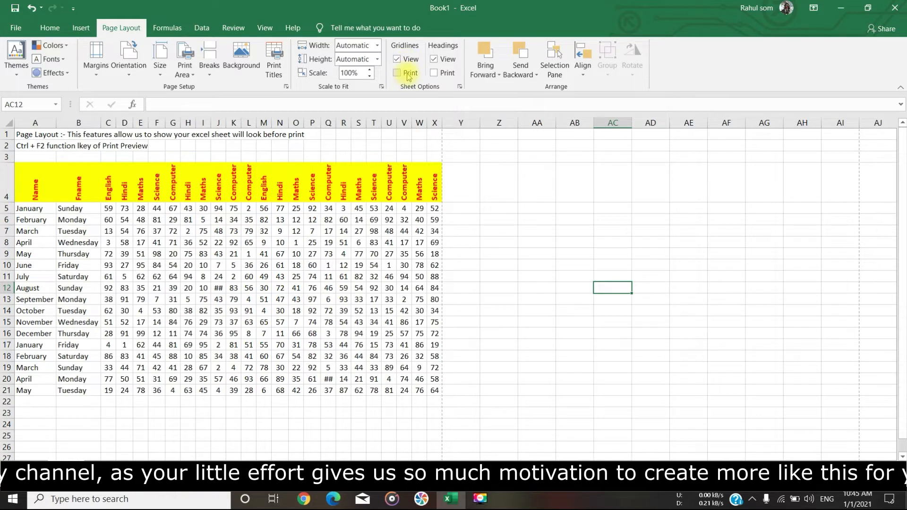
- Enable printing of gridlines, check the sheet in print preview, and return to the worksheet
{"action": "left_click", "coordinate": [409, 74]}
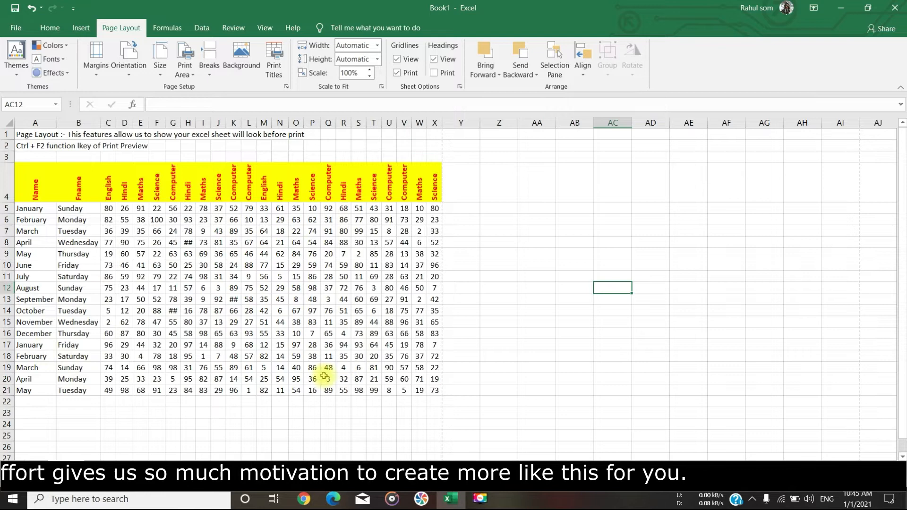
{"action": "key", "text": "ctrl+F2"}
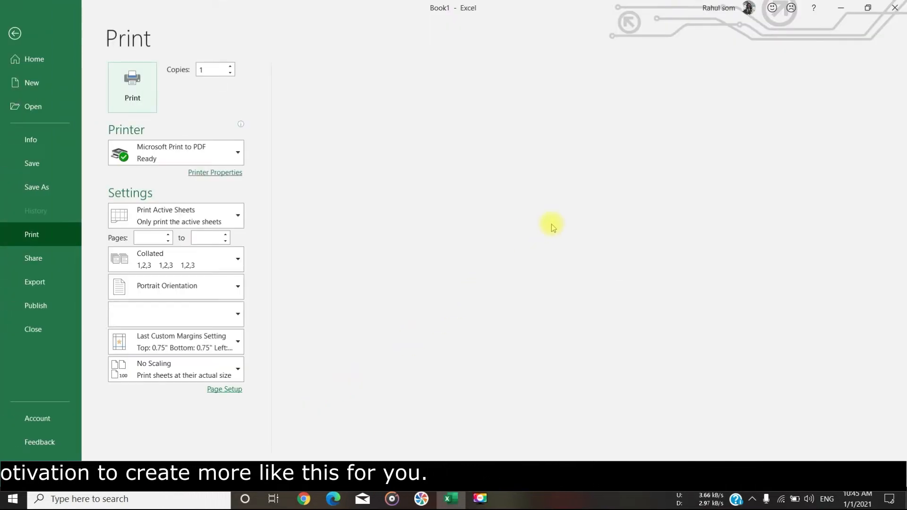
{"action": "left_click", "coordinate": [16, 33]}
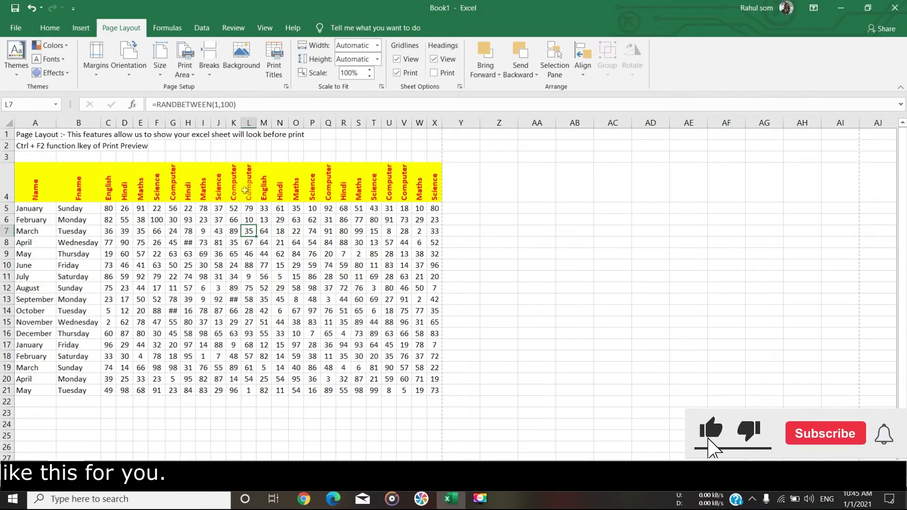
{"action": "left_click", "coordinate": [628, 266]}
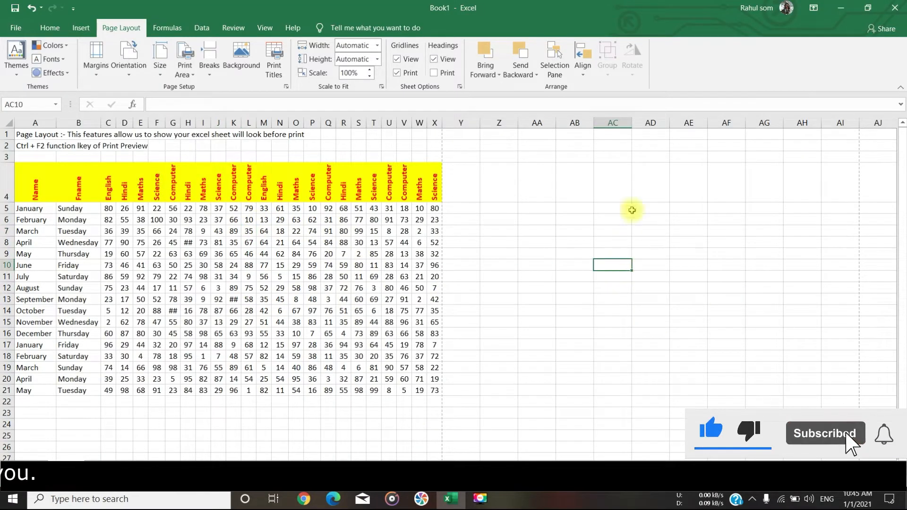
{"action": "left_click", "coordinate": [217, 265]}
{"action": "key", "text": "ctrl+F2"}
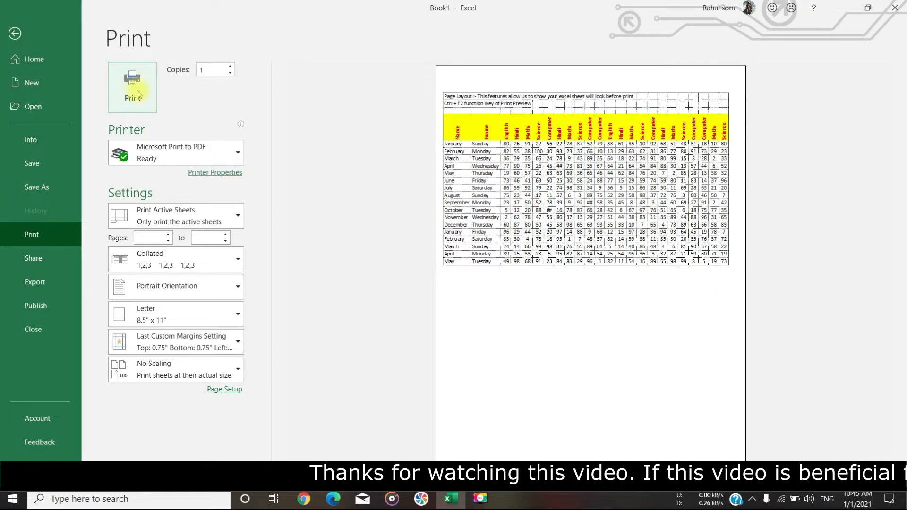
{"action": "left_click", "coordinate": [15, 33]}
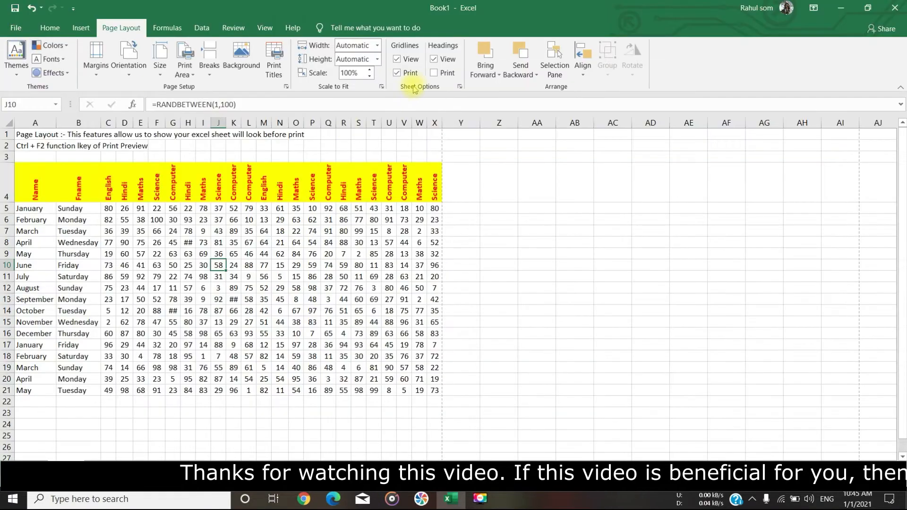
- Switch the row and column headings display off and on, and preview the sheet with headings set to print
{"action": "left_click", "coordinate": [437, 60]}
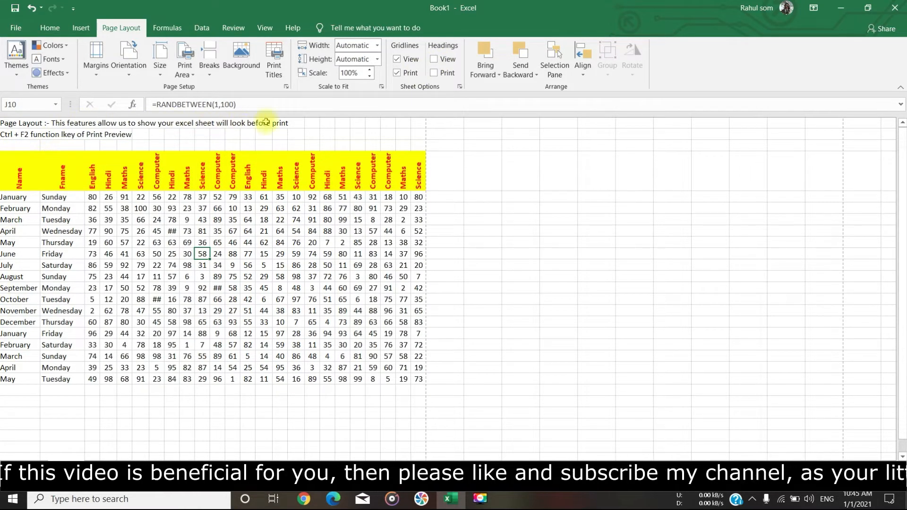
{"action": "left_click", "coordinate": [435, 60]}
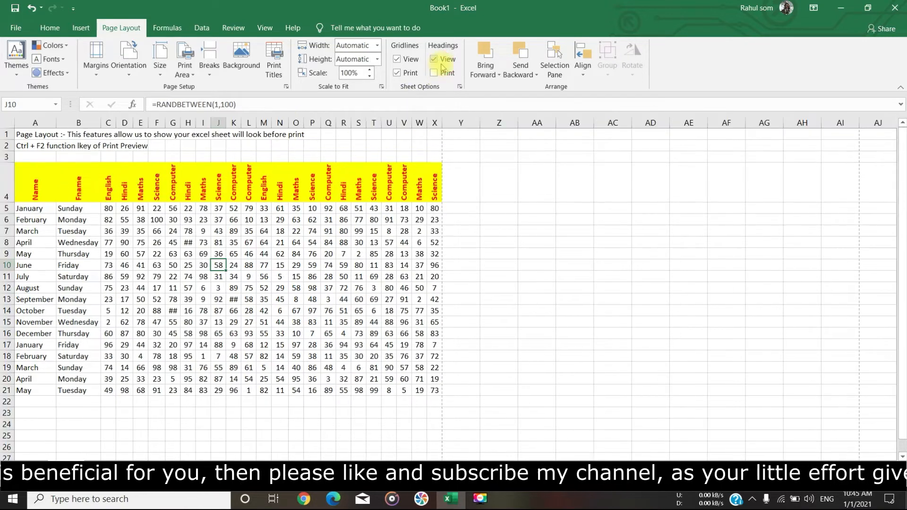
{"action": "left_click", "coordinate": [443, 74]}
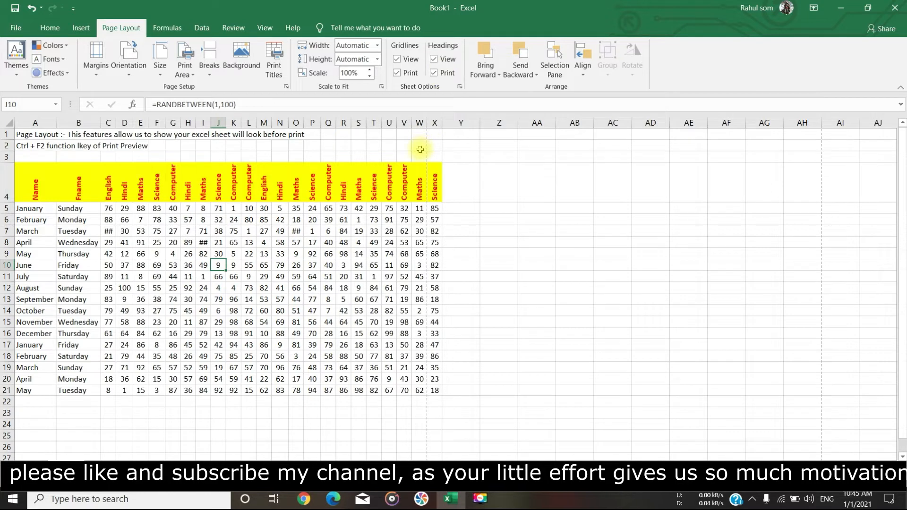
{"action": "key", "text": "ctrl+F2"}
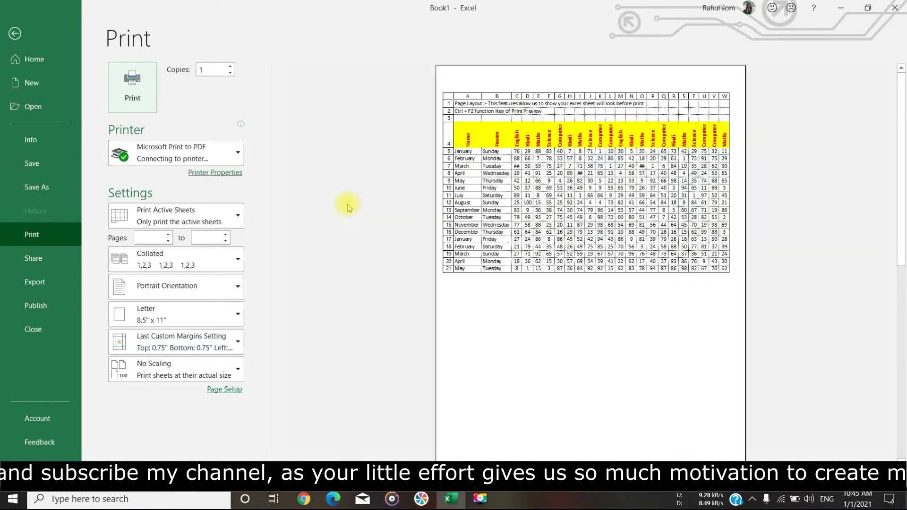
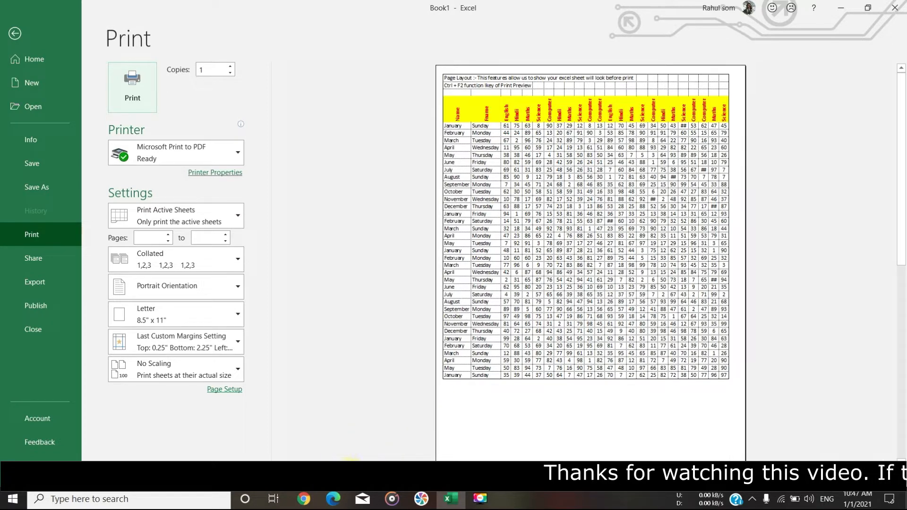
- Examine how the lengthened table splits across pages in print preview and at the worksheet's page break
{"action": "left_click", "coordinate": [349, 476]}
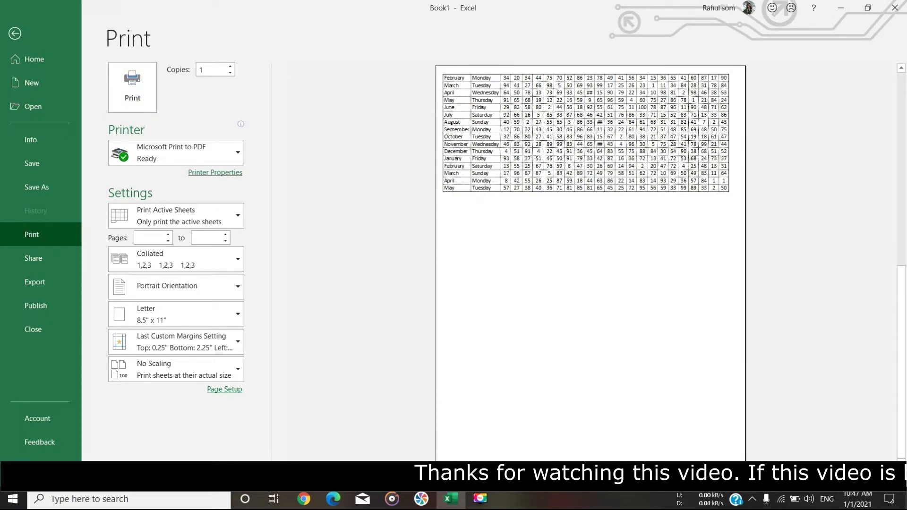
{"action": "scroll", "coordinate": [480, 389], "scroll_direction": "up", "scroll_amount": 1}
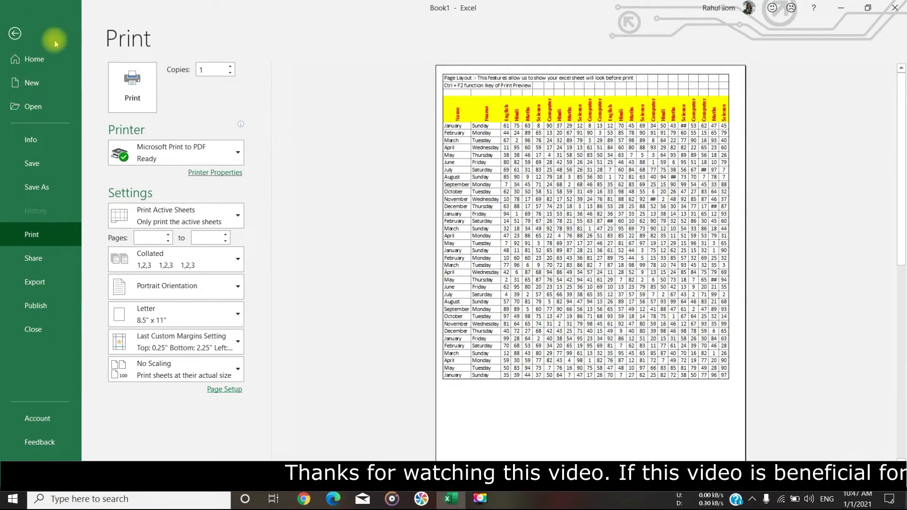
{"action": "left_click", "coordinate": [14, 33]}
{"action": "scroll", "coordinate": [583, 307], "scroll_direction": "up", "scroll_amount": 10}
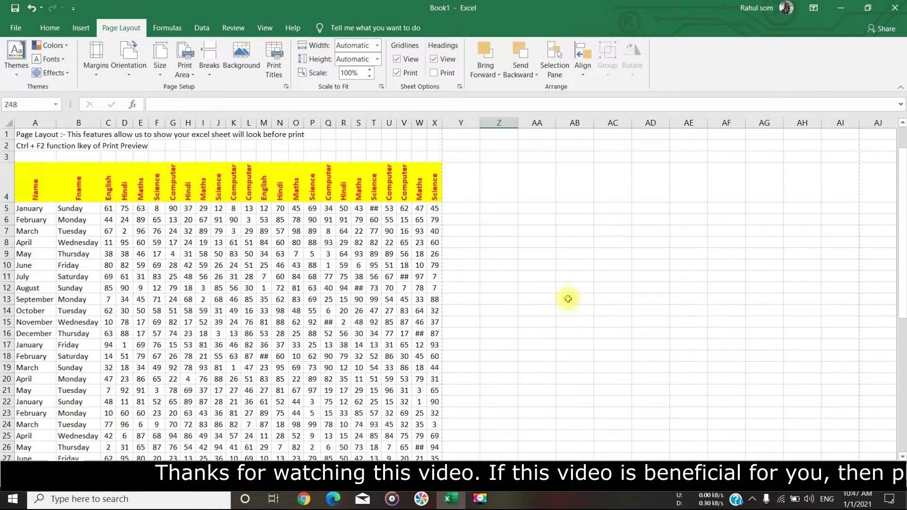
{"action": "scroll", "coordinate": [567, 303], "scroll_direction": "down", "scroll_amount": 4}
{"action": "left_click", "coordinate": [567, 304]}
{"action": "scroll", "coordinate": [567, 312], "scroll_direction": "down", "scroll_amount": 5}
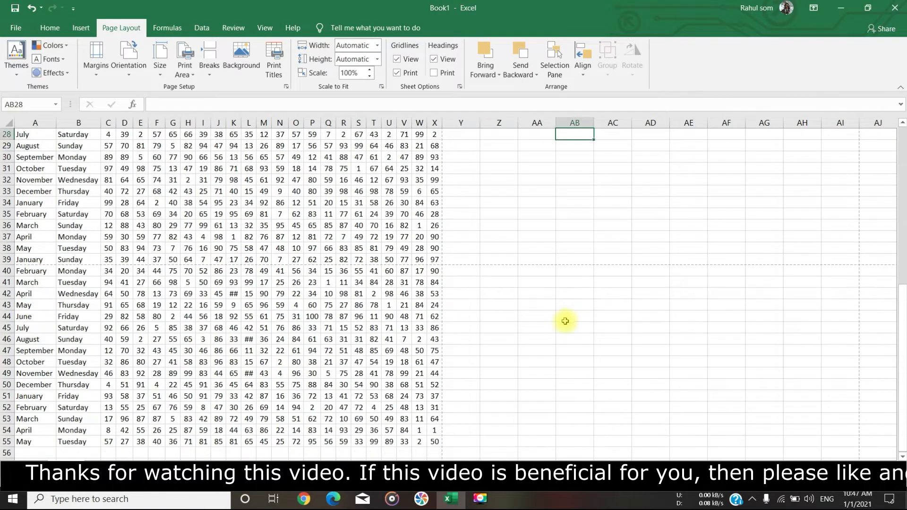
{"action": "key", "text": "ctrl+F2"}
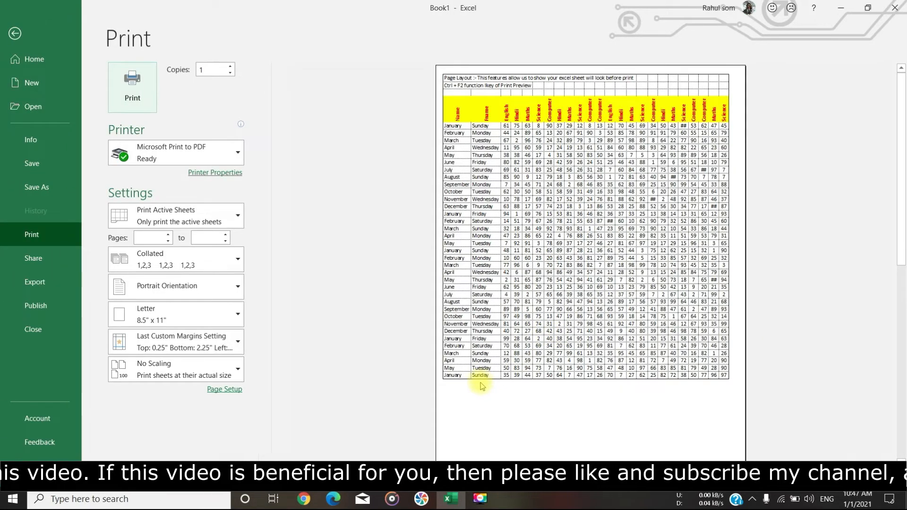
{"action": "left_click", "coordinate": [14, 33]}
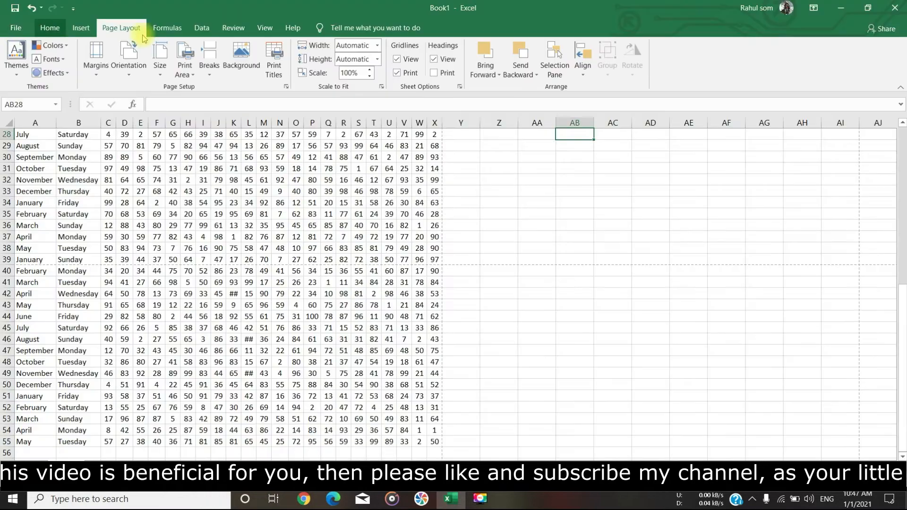
- Set the custom bottom page margin to 0.25 inches, check both pages in print preview, and return to the worksheet
{"action": "left_click", "coordinate": [97, 70]}
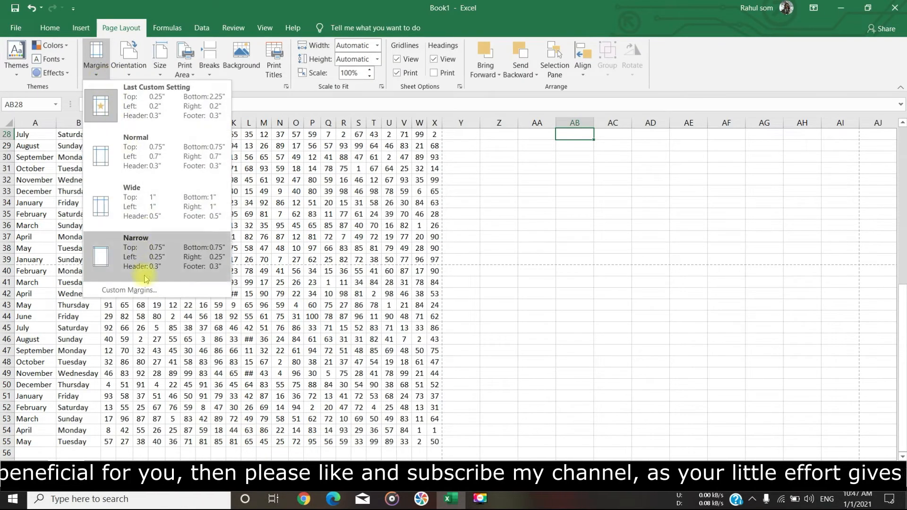
{"action": "left_click", "coordinate": [143, 290]}
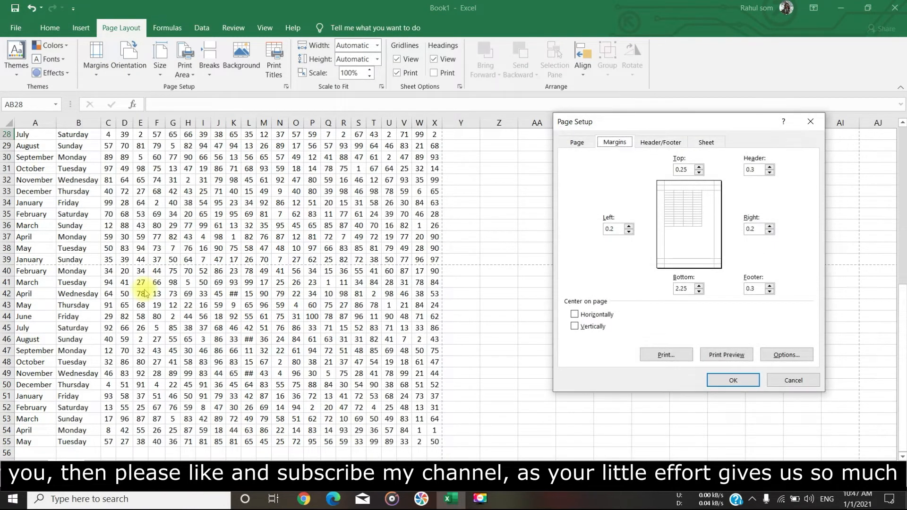
{"action": "double_click", "coordinate": [684, 289]}
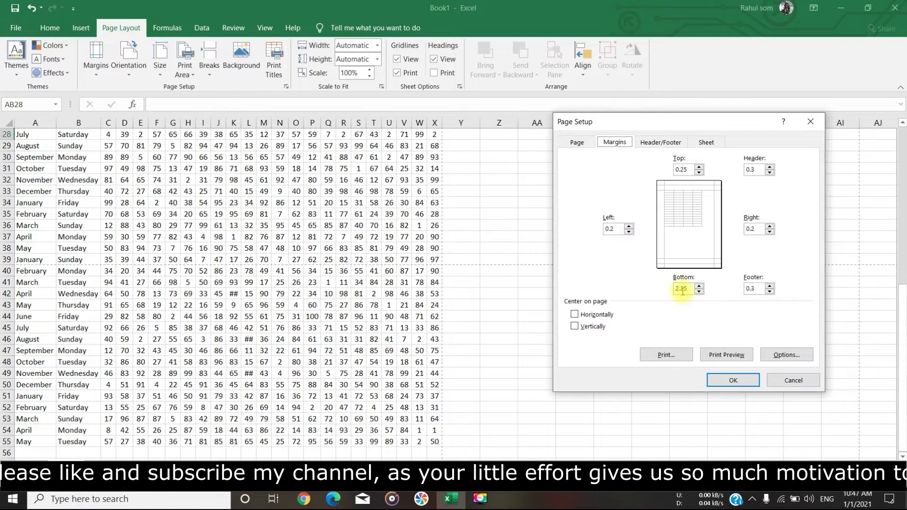
{"action": "left_click", "coordinate": [683, 290]}
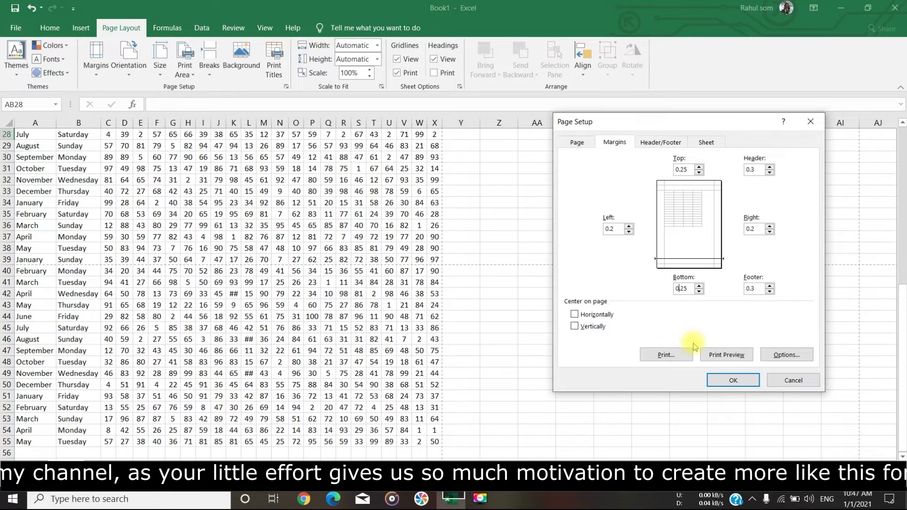
{"action": "left_click", "coordinate": [740, 378]}
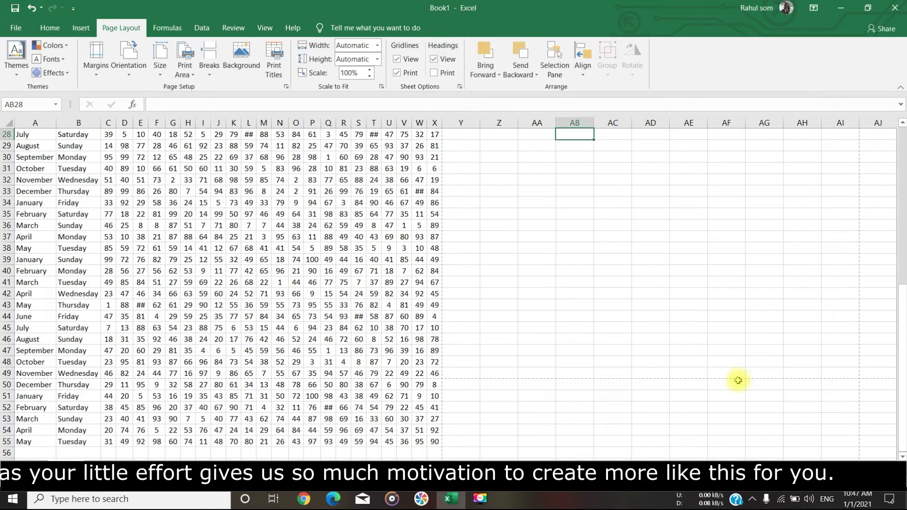
{"action": "key", "text": "ctrl+F2"}
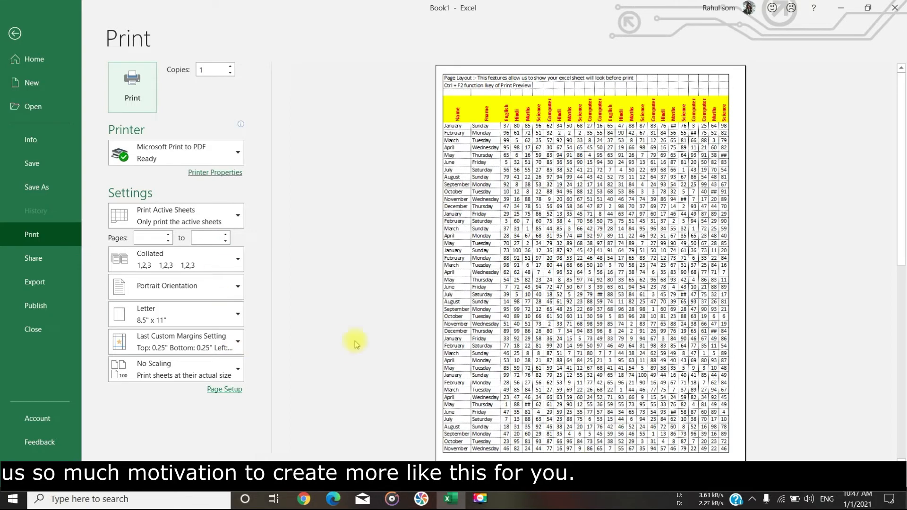
{"action": "left_click", "coordinate": [363, 473]}
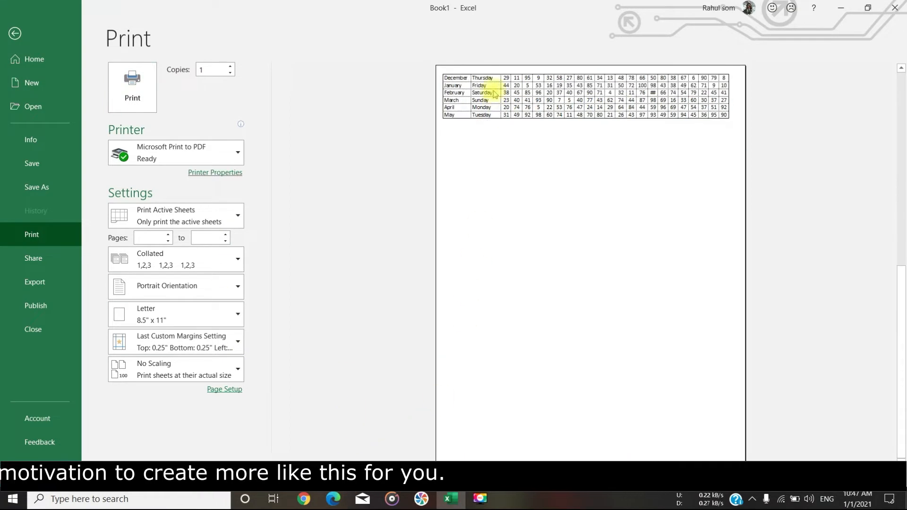
{"action": "left_click", "coordinate": [15, 32]}
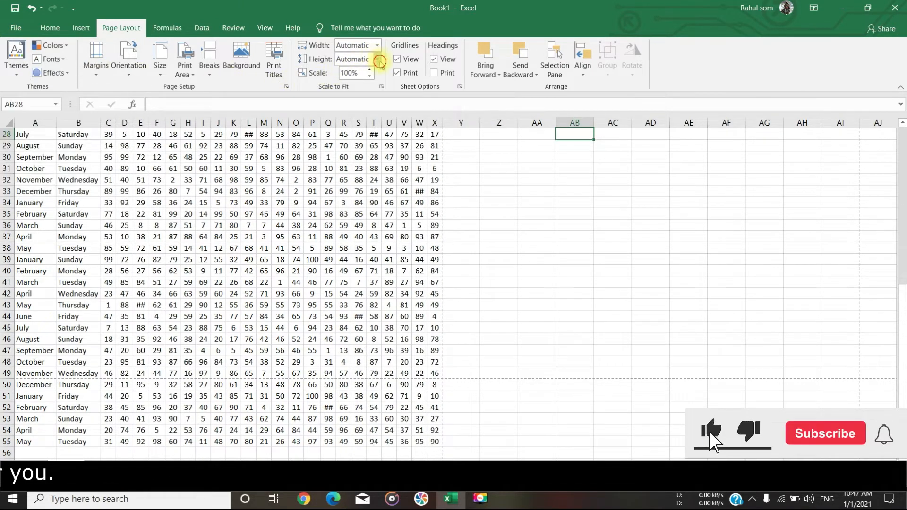
- Set the print scaling height to 1 page and check the sheet in print preview
{"action": "left_click", "coordinate": [378, 59]}
{"action": "left_click", "coordinate": [366, 84]}
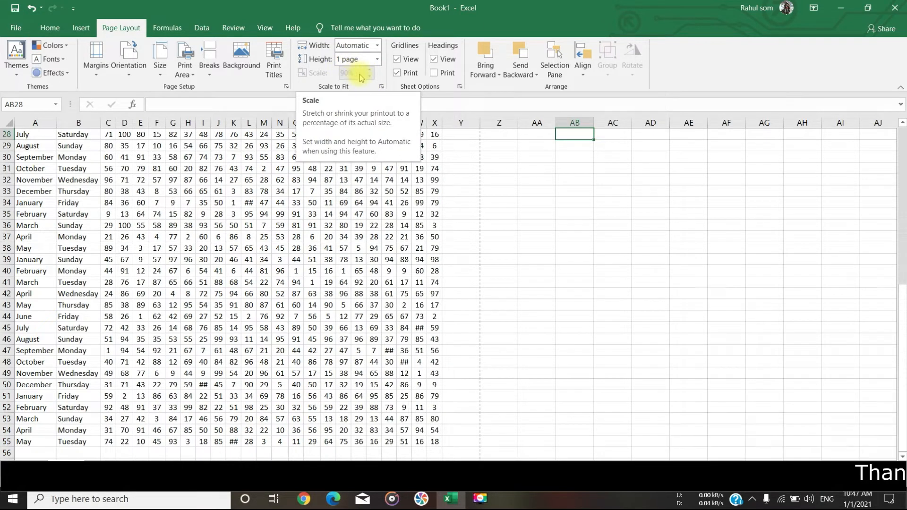
{"action": "key", "text": "ctrl+p"}
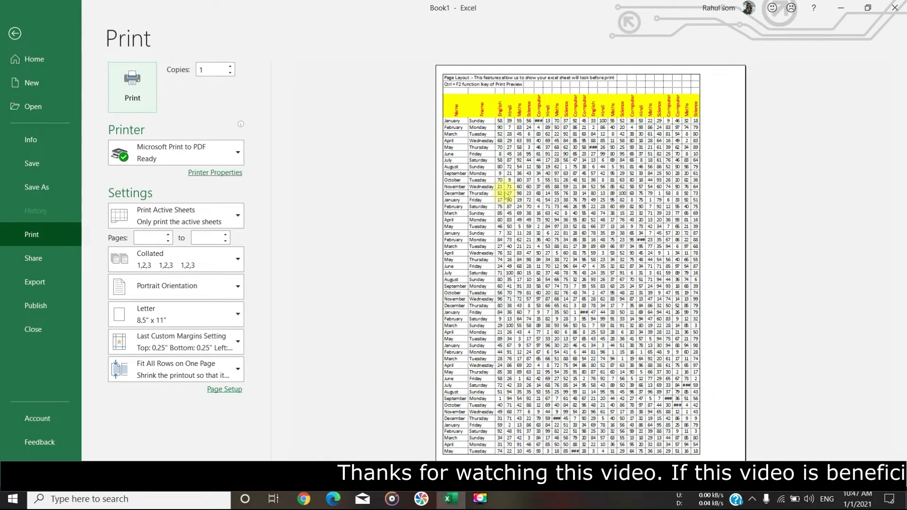
- Return to the worksheet, set the print scaling height back to Automatic and the scale to 100%
{"action": "left_click", "coordinate": [16, 35]}
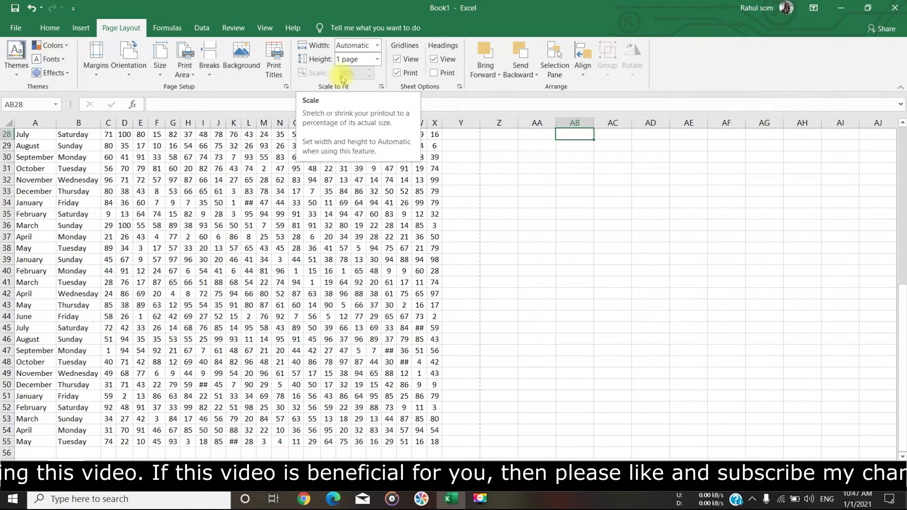
{"action": "left_click", "coordinate": [377, 59]}
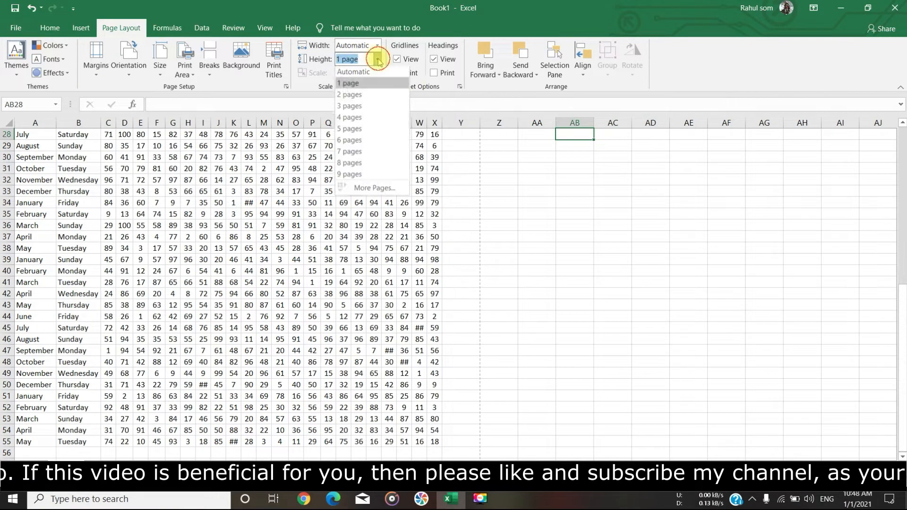
{"action": "left_click", "coordinate": [374, 75]}
{"action": "type", "text": "100"}
{"action": "key", "text": "Return"}
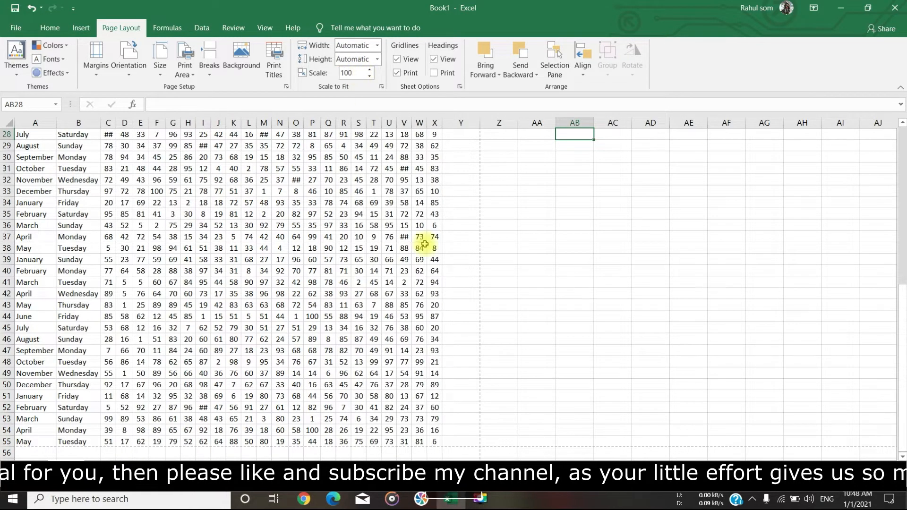
{"action": "scroll", "coordinate": [480, 291], "scroll_direction": "down", "scroll_amount": 2}
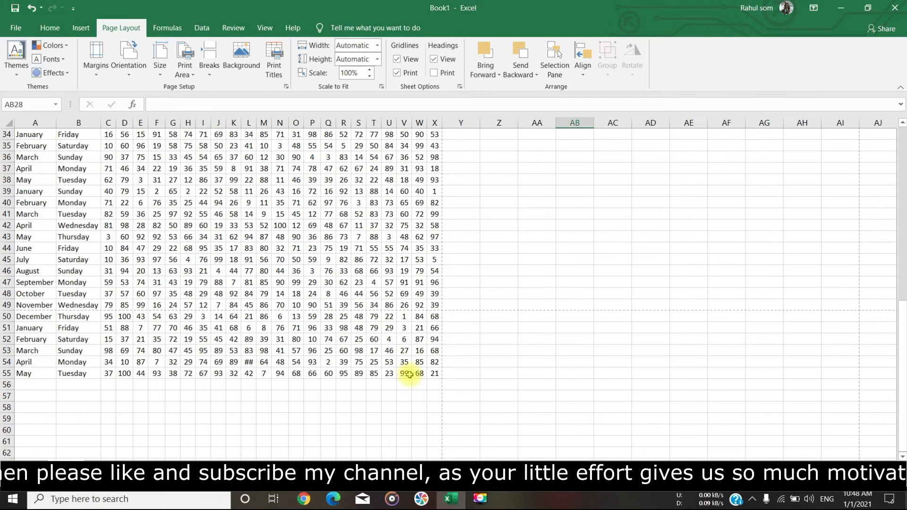
{"action": "scroll", "coordinate": [577, 269], "scroll_direction": "up", "scroll_amount": 2}
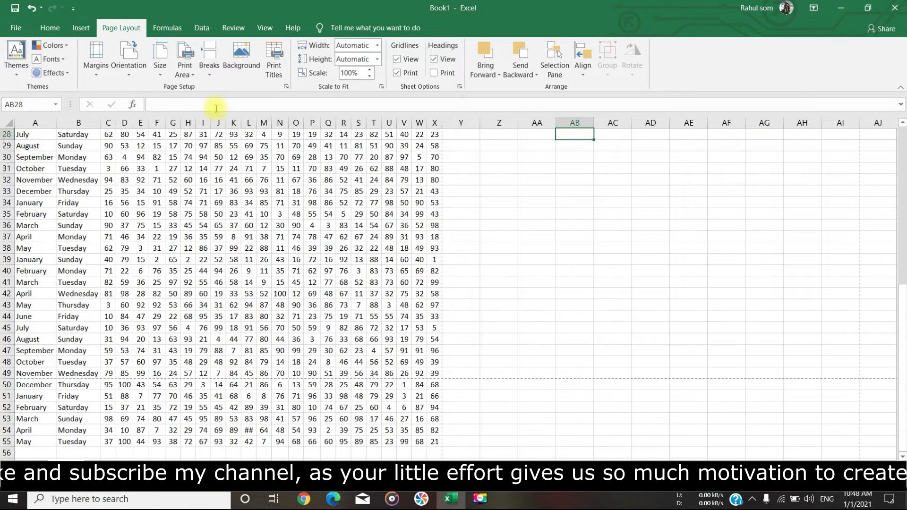
- Set the page orientation to Landscape and compare it with Portrait in print preview
{"action": "left_click", "coordinate": [133, 76]}
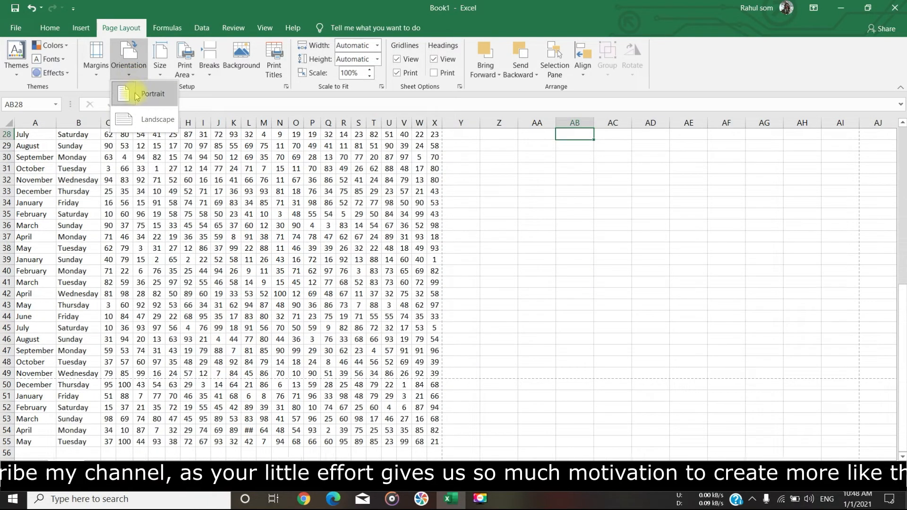
{"action": "left_click", "coordinate": [149, 119]}
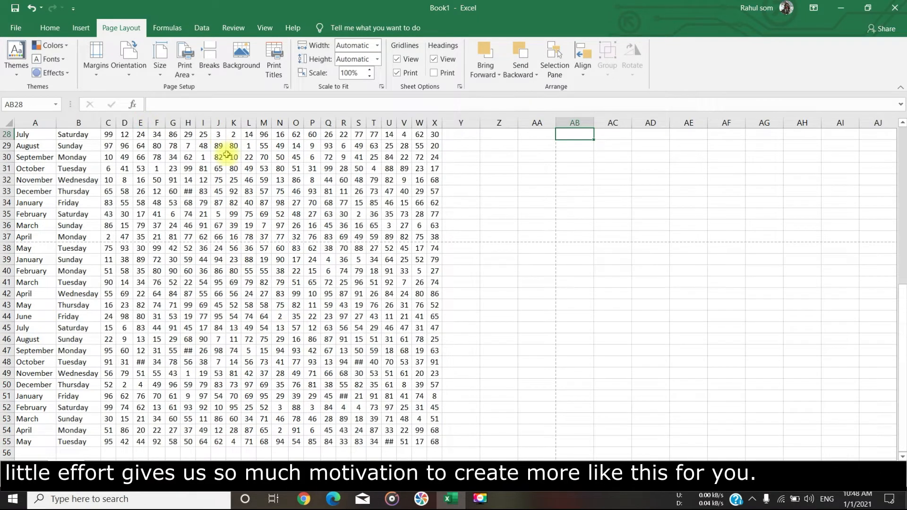
{"action": "key", "text": "ctrl+F2"}
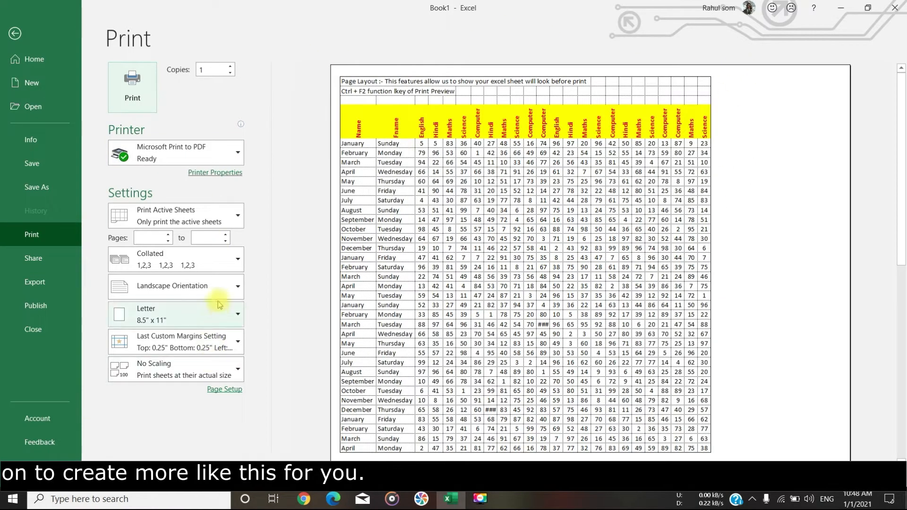
{"action": "left_click", "coordinate": [218, 286]}
{"action": "left_click", "coordinate": [208, 317]}
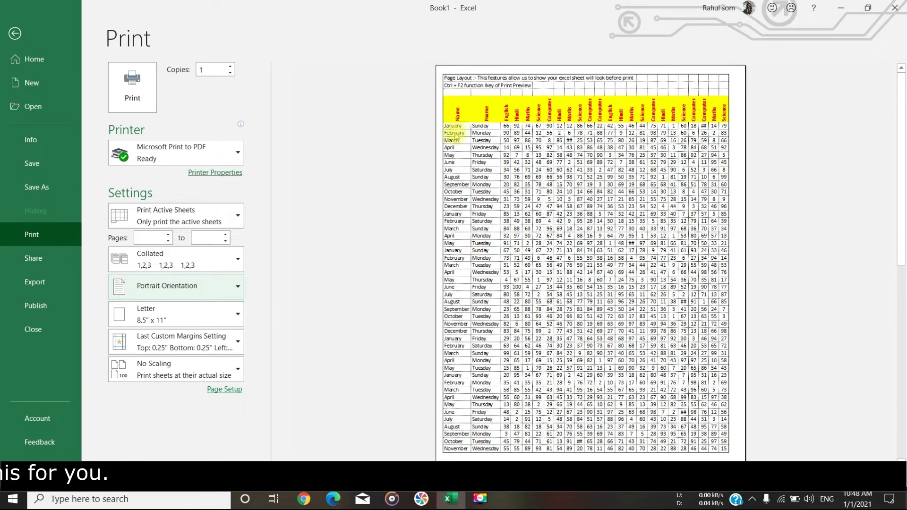
{"action": "left_click", "coordinate": [191, 287]}
{"action": "left_click", "coordinate": [188, 340]}
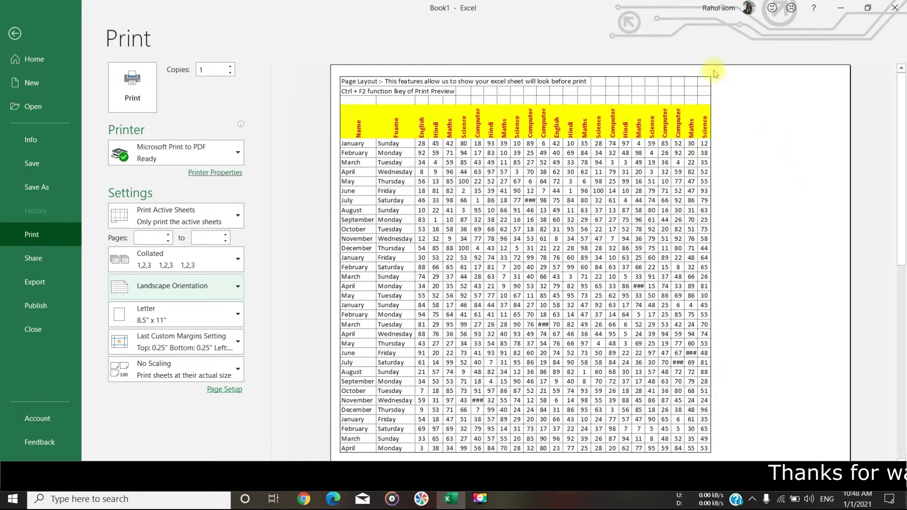
- Return to the worksheet and set the page orientation to Portrait
{"action": "left_click", "coordinate": [15, 34]}
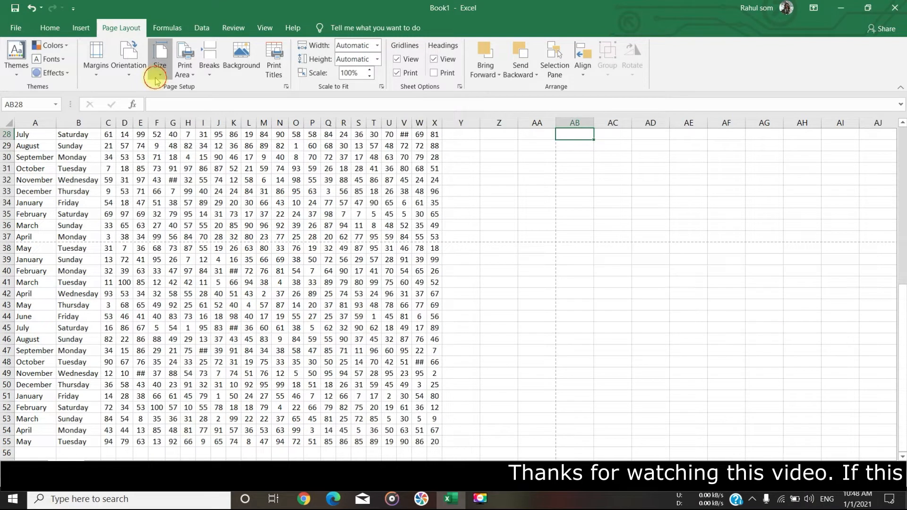
{"action": "left_click", "coordinate": [128, 61]}
{"action": "left_click", "coordinate": [139, 95]}
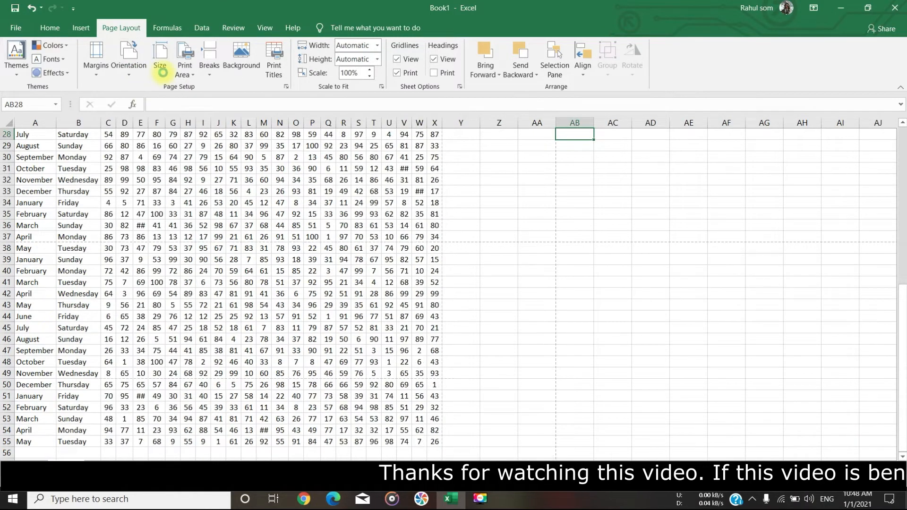
- Set the paper size to A4, check the sheet in print preview, and return to the worksheet
{"action": "left_click", "coordinate": [163, 74]}
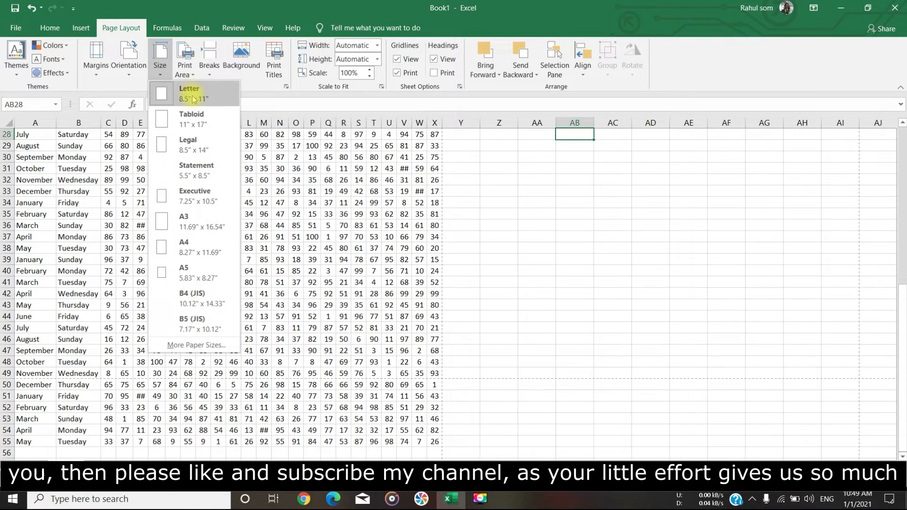
{"action": "left_click", "coordinate": [594, 286]}
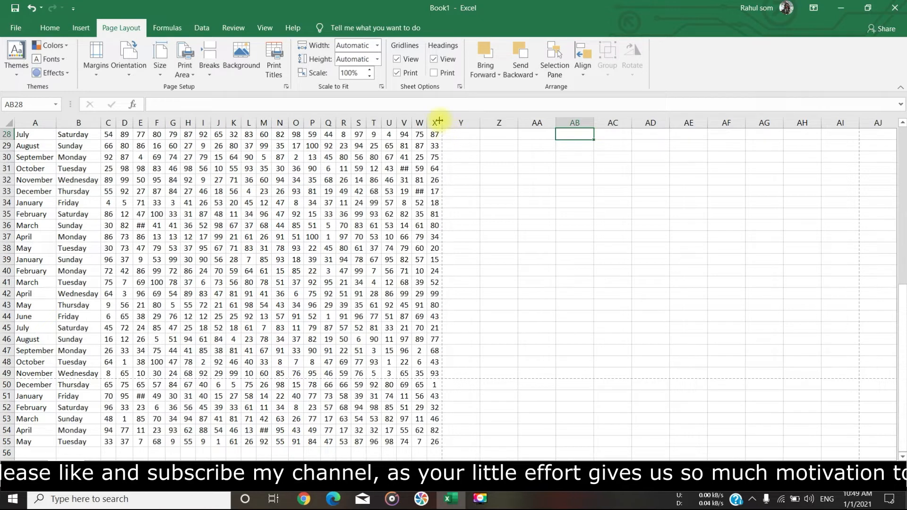
{"action": "left_click", "coordinate": [165, 81]}
{"action": "left_click", "coordinate": [190, 249]}
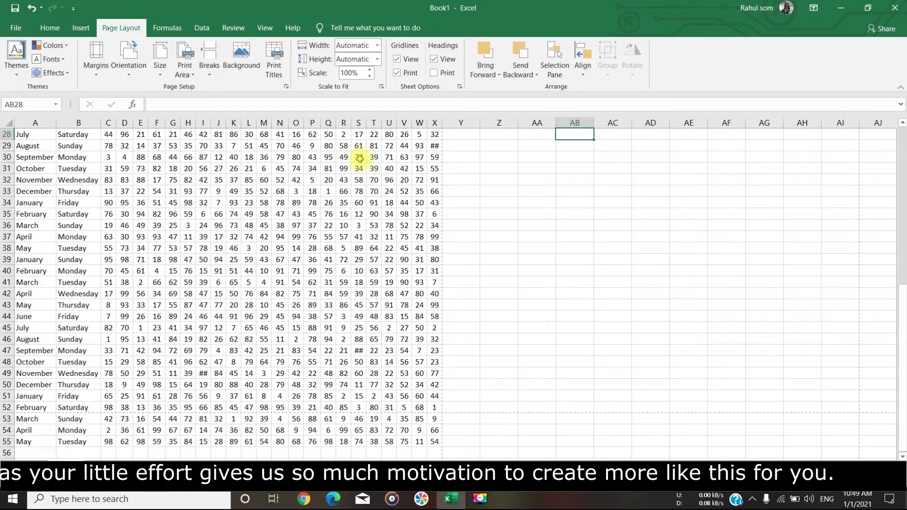
{"action": "left_click", "coordinate": [159, 74]}
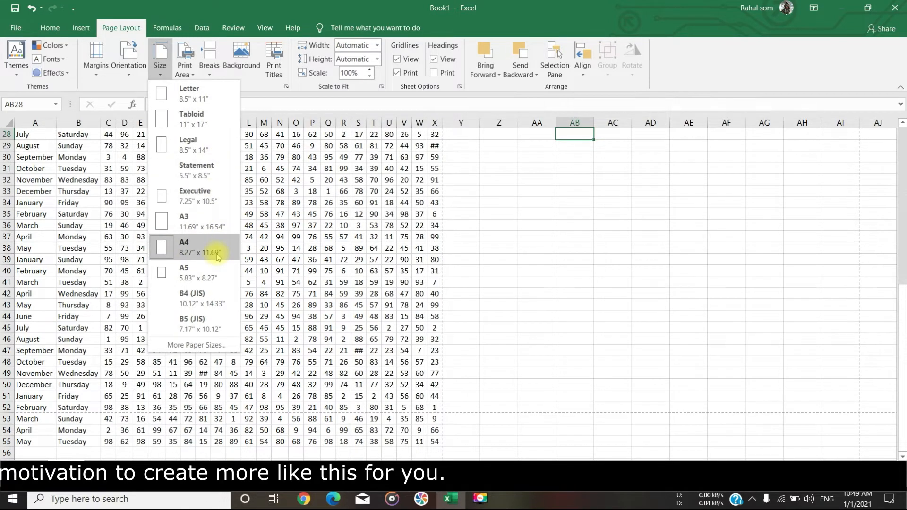
{"action": "left_click", "coordinate": [468, 236]}
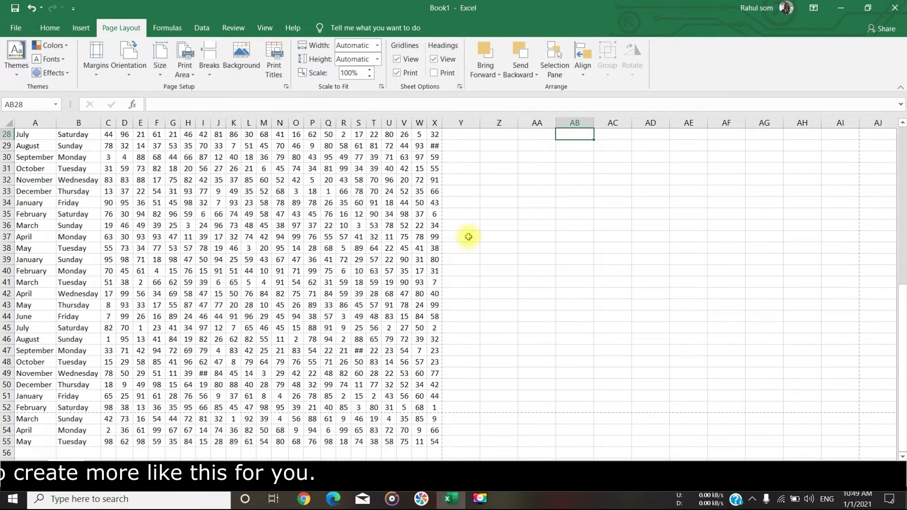
{"action": "key", "text": "ctrl+F2"}
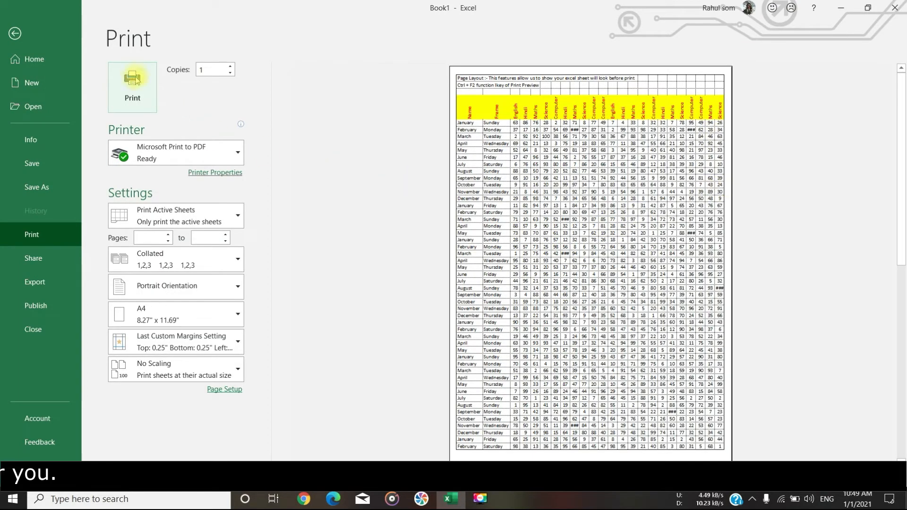
{"action": "left_click", "coordinate": [332, 474]}
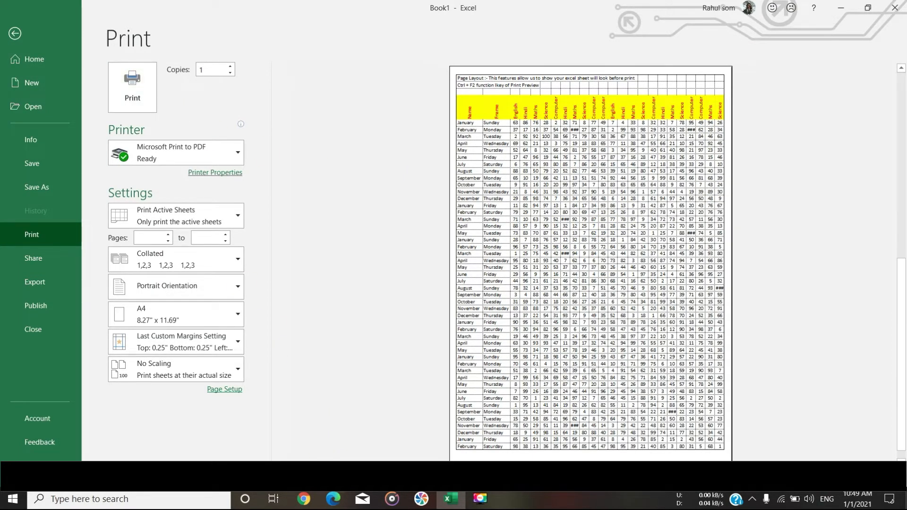
{"action": "left_click", "coordinate": [16, 38]}
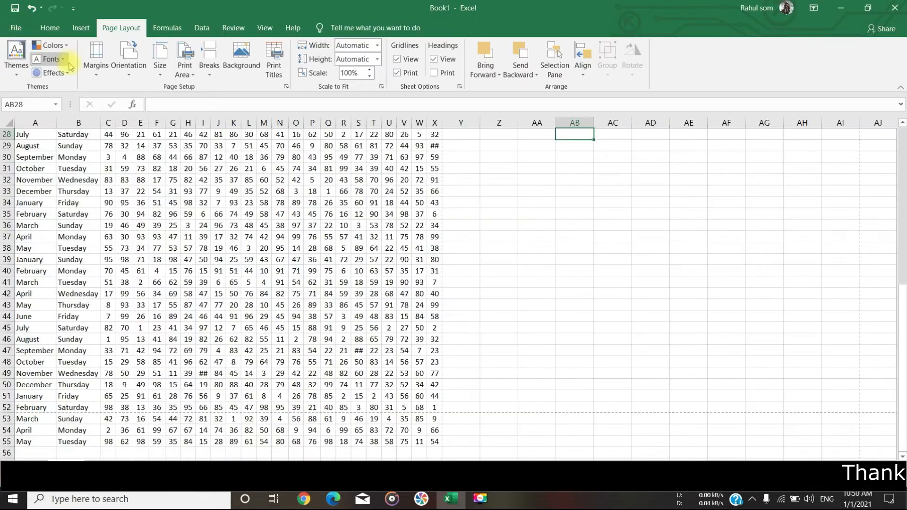
- Set the paper size to Letter, check the sheet in print preview, and return to the worksheet
{"action": "left_click", "coordinate": [160, 77]}
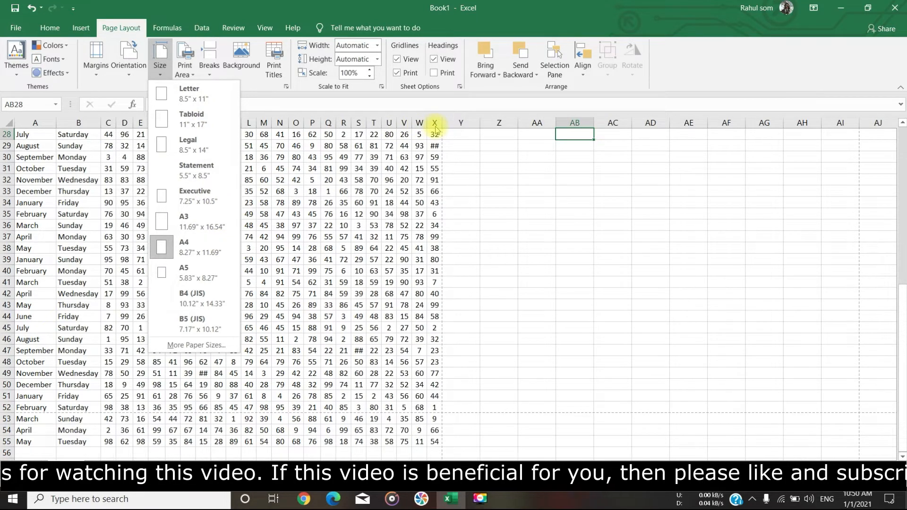
{"action": "left_click", "coordinate": [170, 94]}
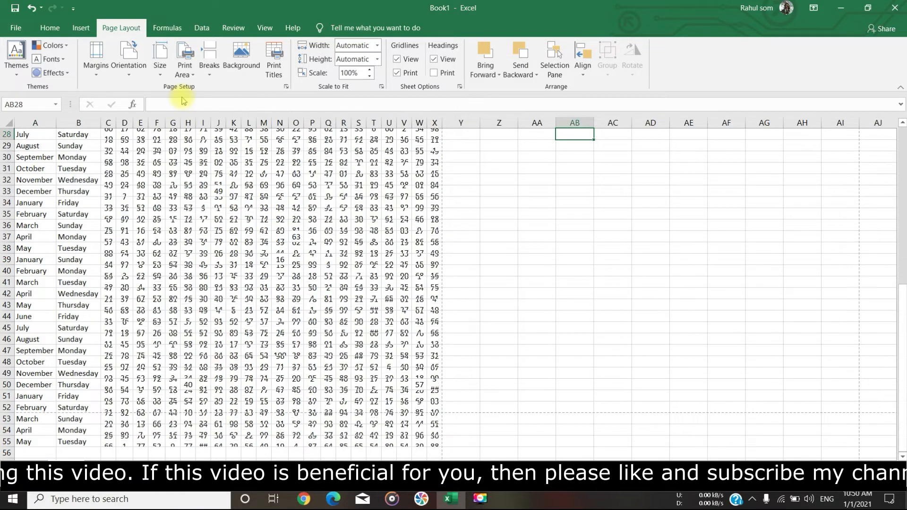
{"action": "scroll", "coordinate": [435, 206], "scroll_direction": "up", "scroll_amount": 3}
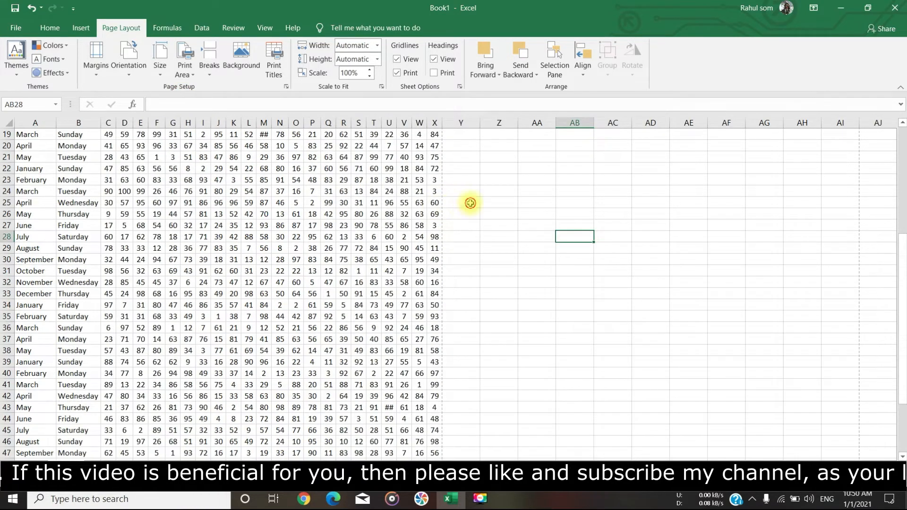
{"action": "left_click", "coordinate": [461, 202]}
{"action": "scroll", "coordinate": [416, 201], "scroll_direction": "up", "scroll_amount": 4}
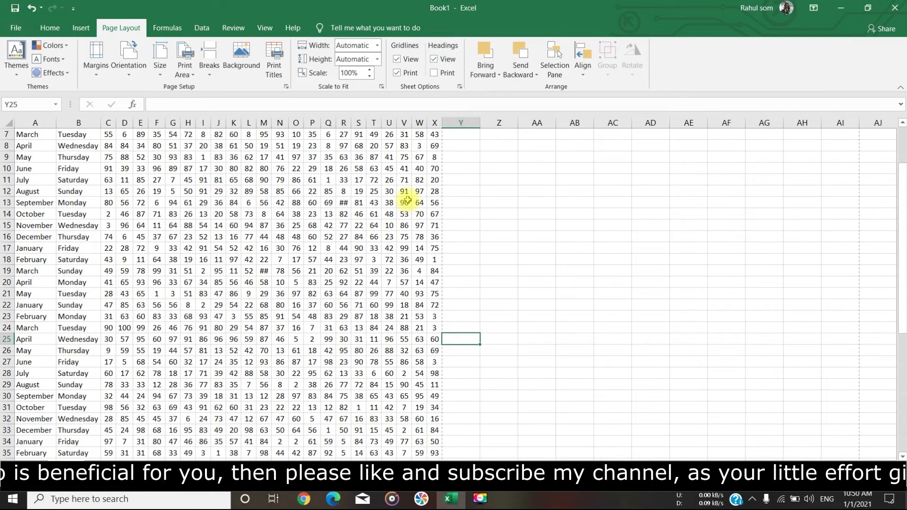
{"action": "key", "text": "ctrl+F2"}
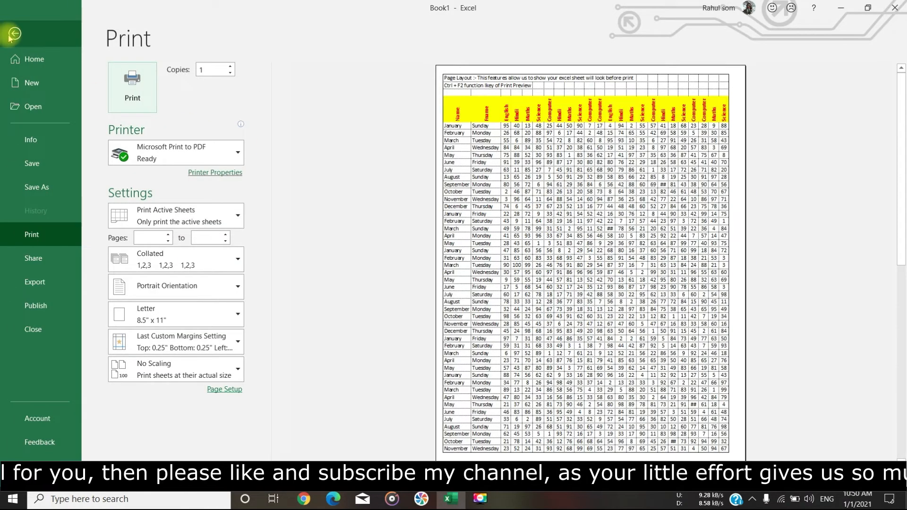
{"action": "left_click", "coordinate": [13, 33]}
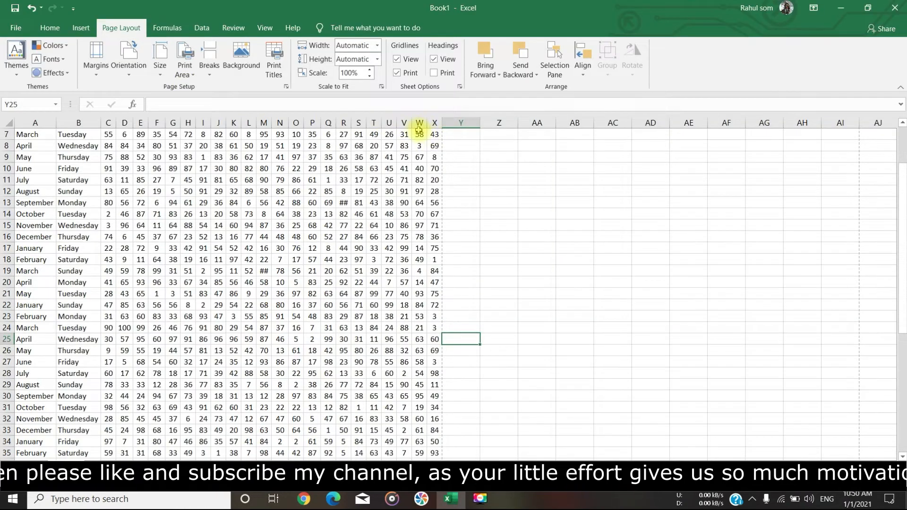
- Widen the marks table by copying columns V to X into columns Y to AA
{"action": "left_click_drag", "start_coordinate": [405, 122], "coordinate": [428, 125]}
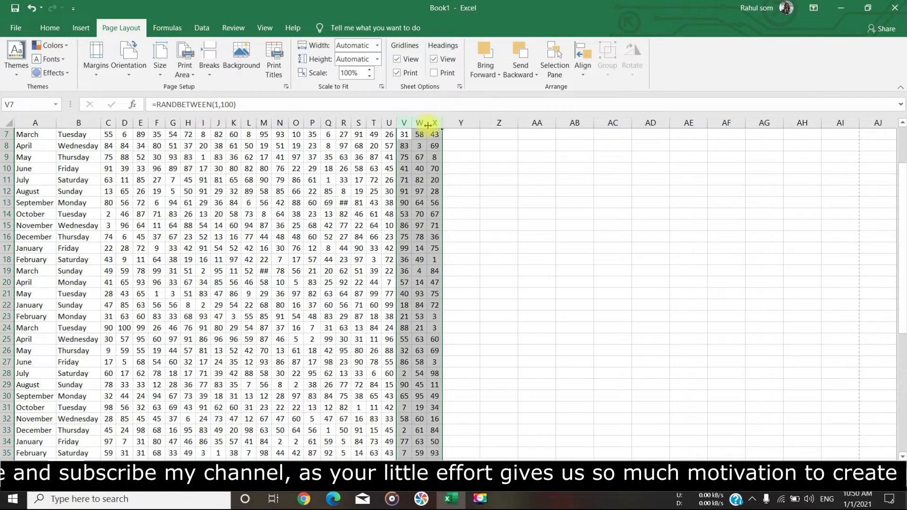
{"action": "key", "text": "ctrl+c"}
{"action": "left_click", "coordinate": [461, 123]}
{"action": "key", "text": "ctrl+v"}
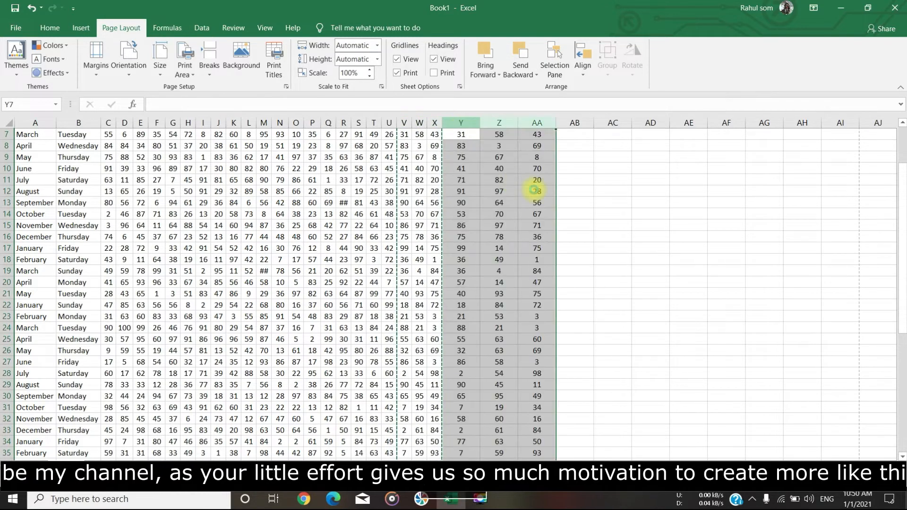
{"action": "left_click", "coordinate": [648, 226]}
{"action": "type", "text": "`"}
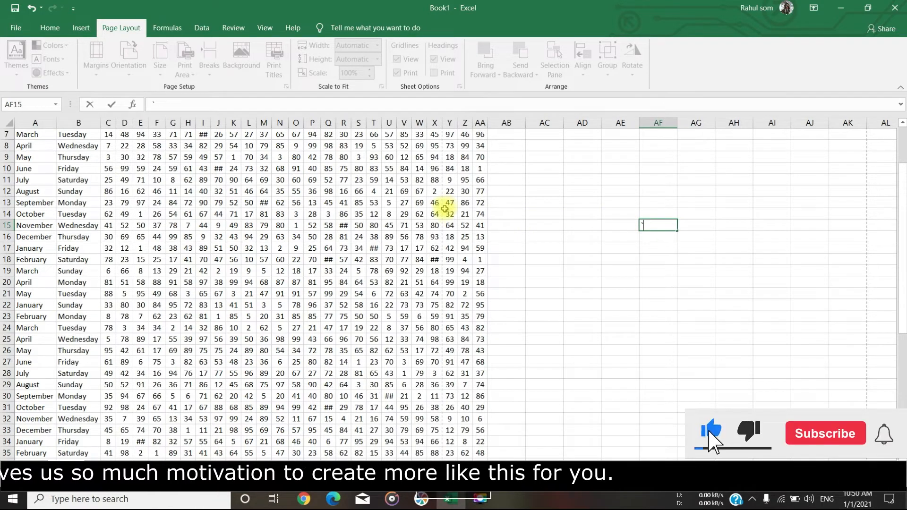
{"action": "left_click", "coordinate": [404, 203]}
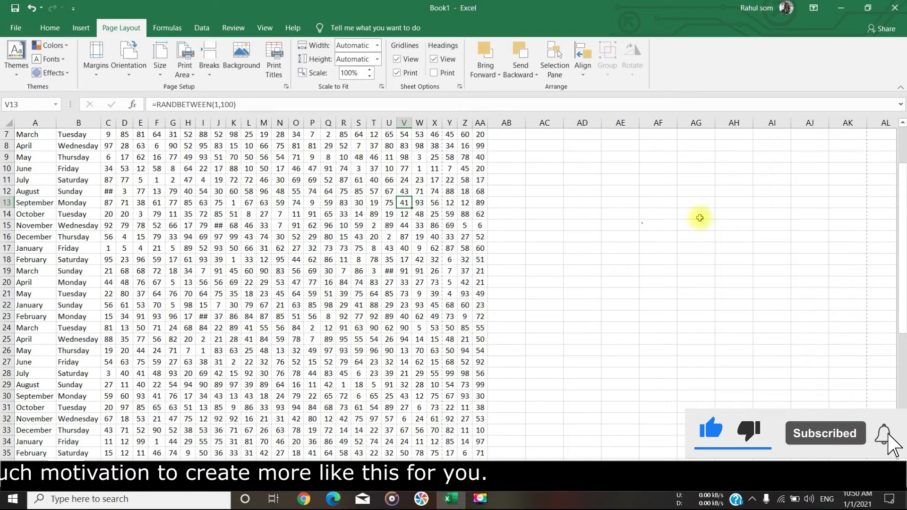
{"action": "left_click", "coordinate": [665, 225]}
{"action": "key", "text": "Delete"}
- Examine in print preview how the widened table splits across pages, and return to the worksheet
{"action": "left_click", "coordinate": [360, 236]}
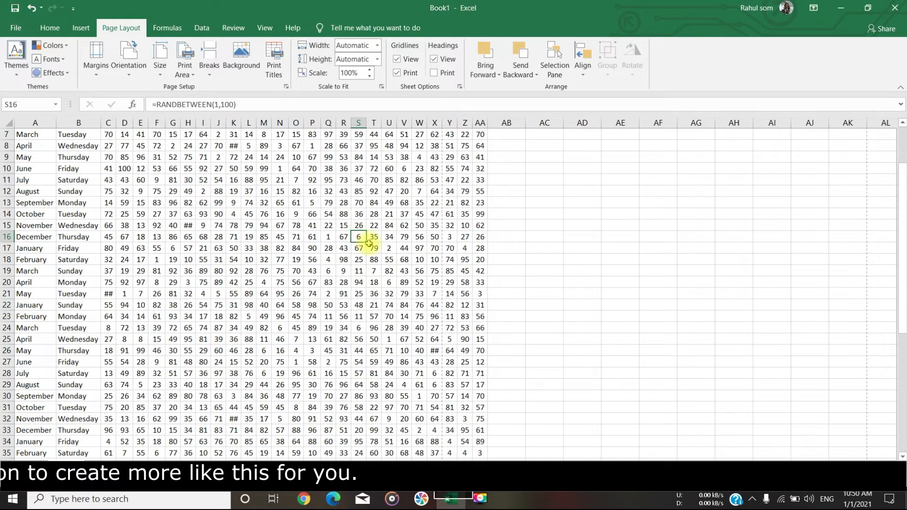
{"action": "key", "text": "ctrl+F2"}
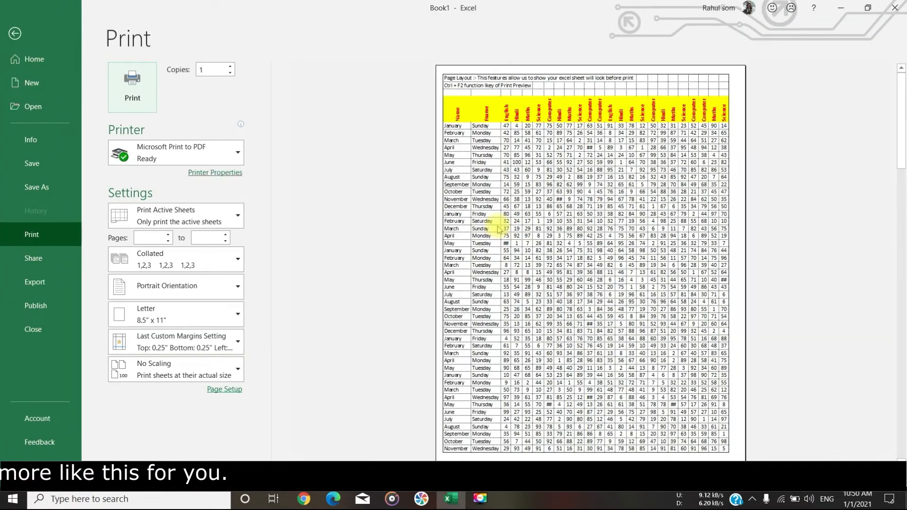
{"action": "scroll", "coordinate": [590, 263], "scroll_direction": "down", "scroll_amount": 1}
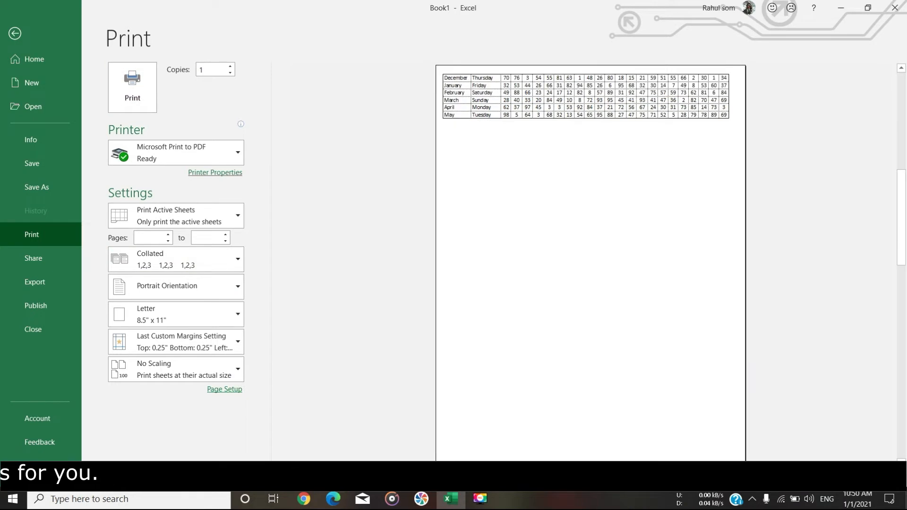
{"action": "scroll", "coordinate": [590, 263], "scroll_direction": "down", "scroll_amount": 1}
{"action": "scroll", "coordinate": [591, 263], "scroll_direction": "down", "scroll_amount": 1}
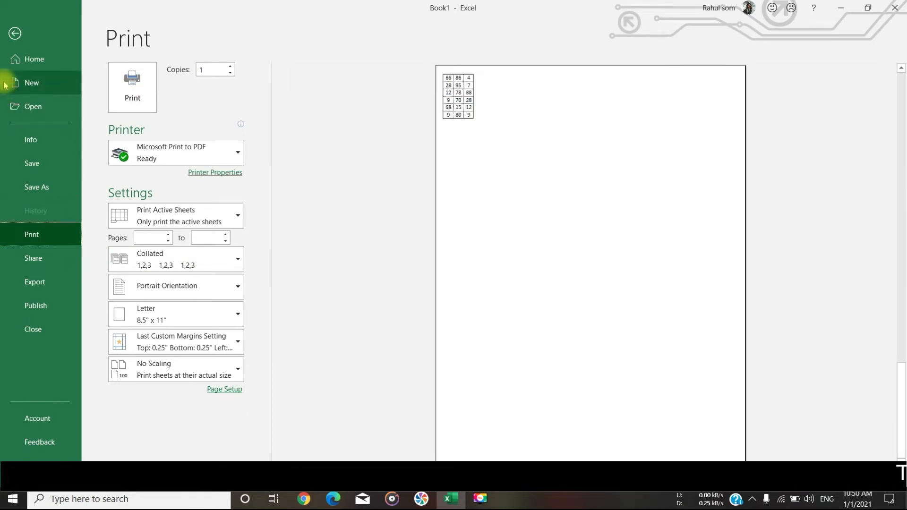
{"action": "left_click", "coordinate": [13, 34]}
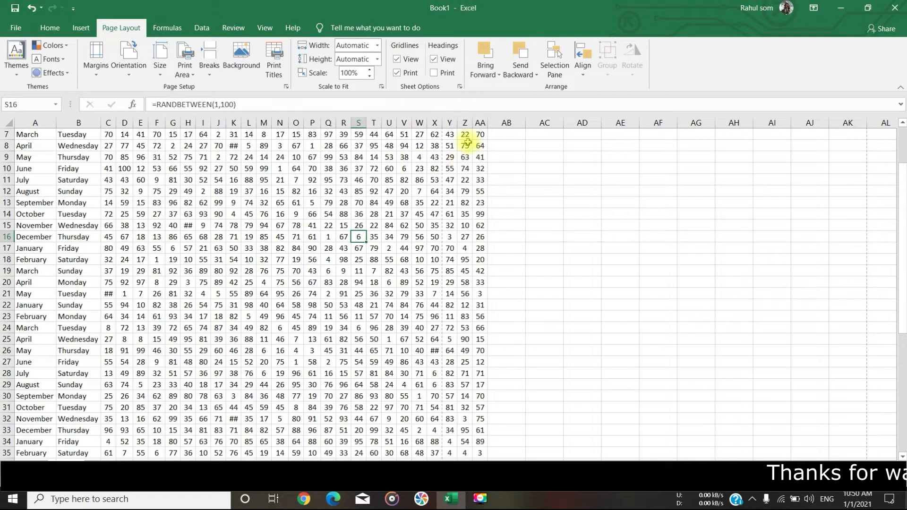
- Set the paper size to A4 for the widened marks table
{"action": "left_click", "coordinate": [152, 79]}
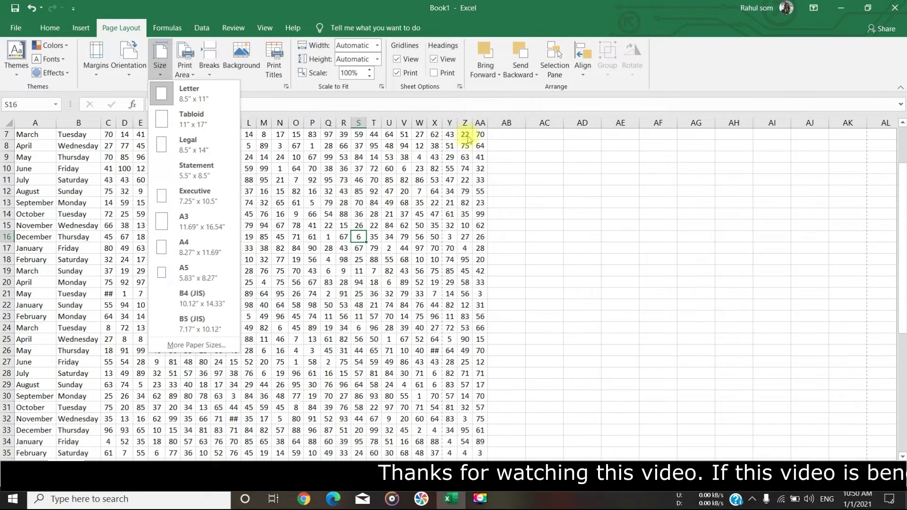
{"action": "left_click", "coordinate": [206, 255]}
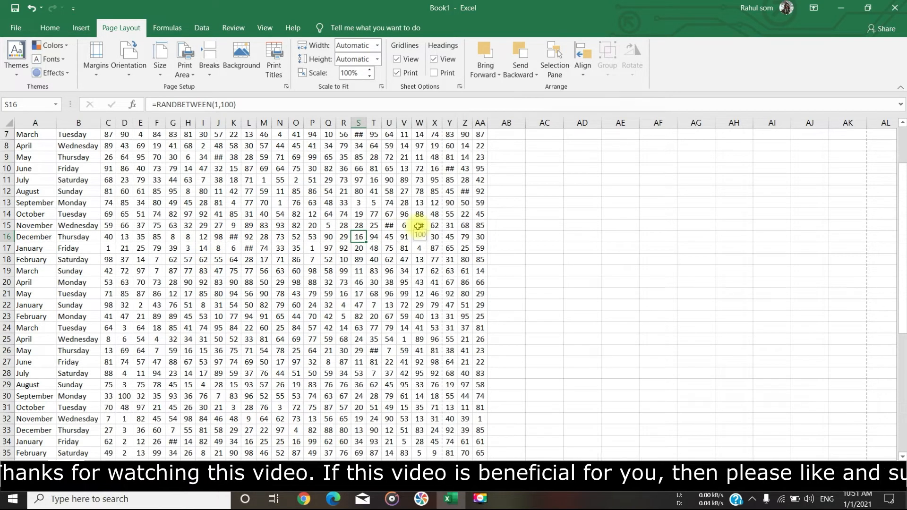
{"action": "scroll", "coordinate": [415, 227], "scroll_direction": "up", "scroll_amount": 2}
{"action": "left_click", "coordinate": [359, 242]}
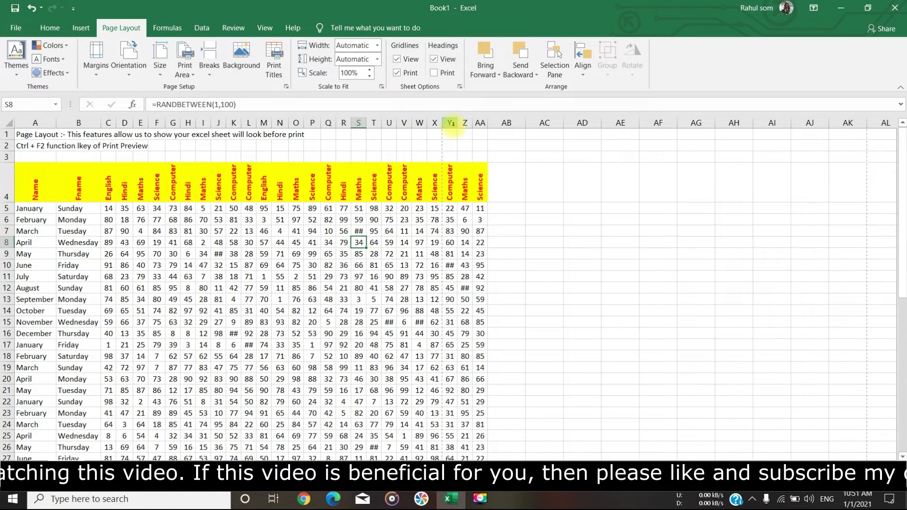
- Review the page options for fitting the print width and height, and set the print scale to 100%
{"action": "left_click", "coordinate": [377, 46]}
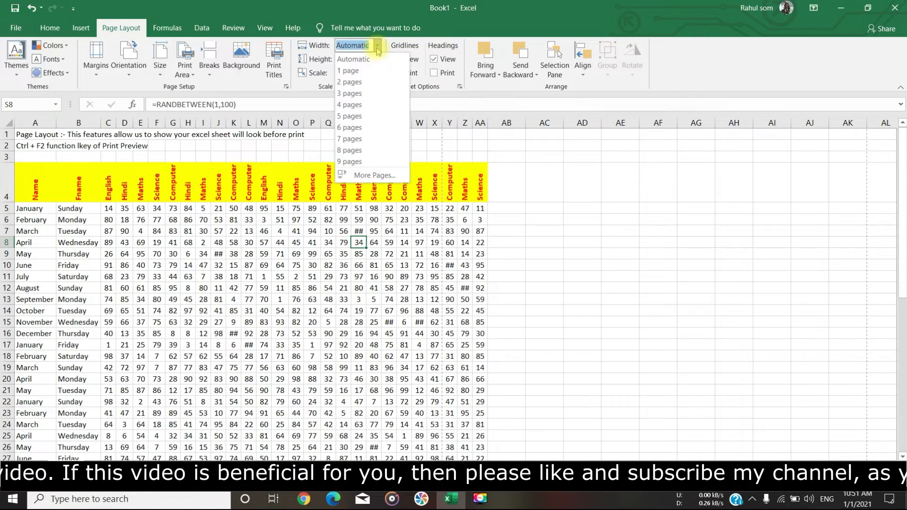
{"action": "left_click", "coordinate": [377, 60]}
{"action": "left_click", "coordinate": [377, 59]}
{"action": "left_click", "coordinate": [372, 82]}
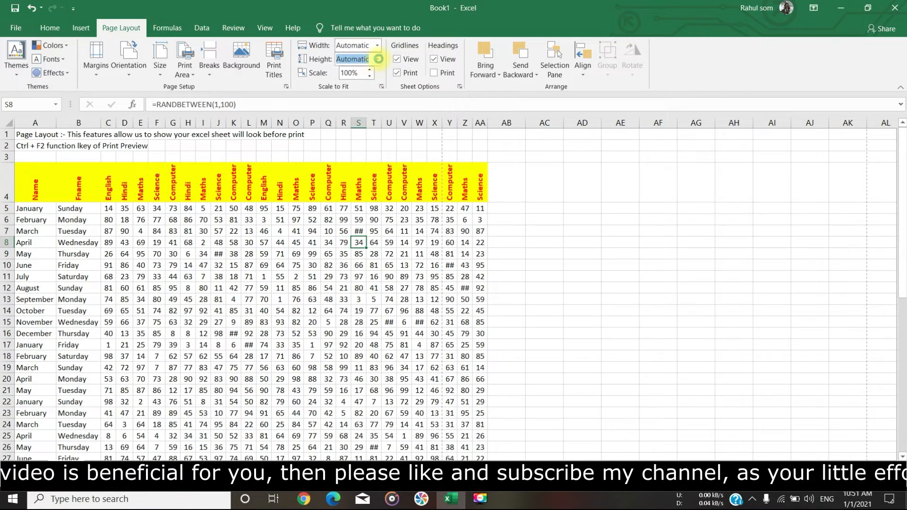
{"action": "left_click", "coordinate": [377, 60]}
{"action": "left_click", "coordinate": [374, 72]}
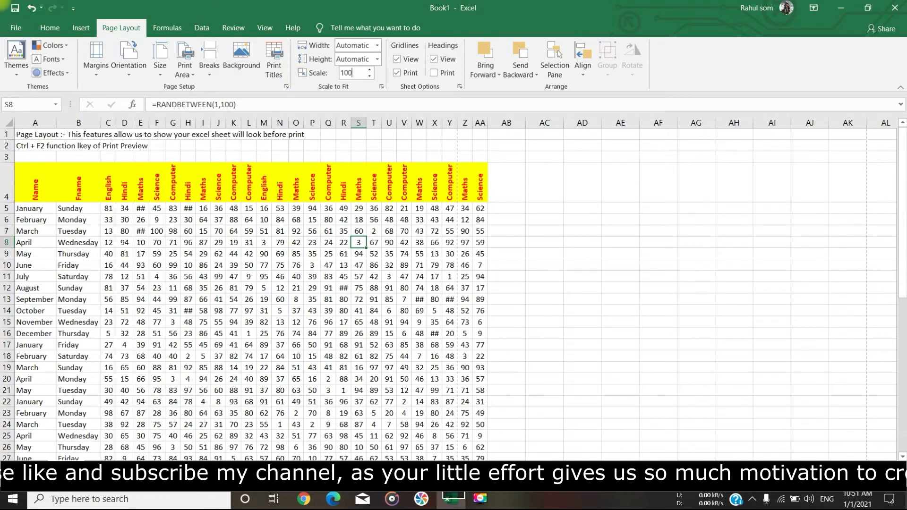
{"action": "key", "text": "Return"}
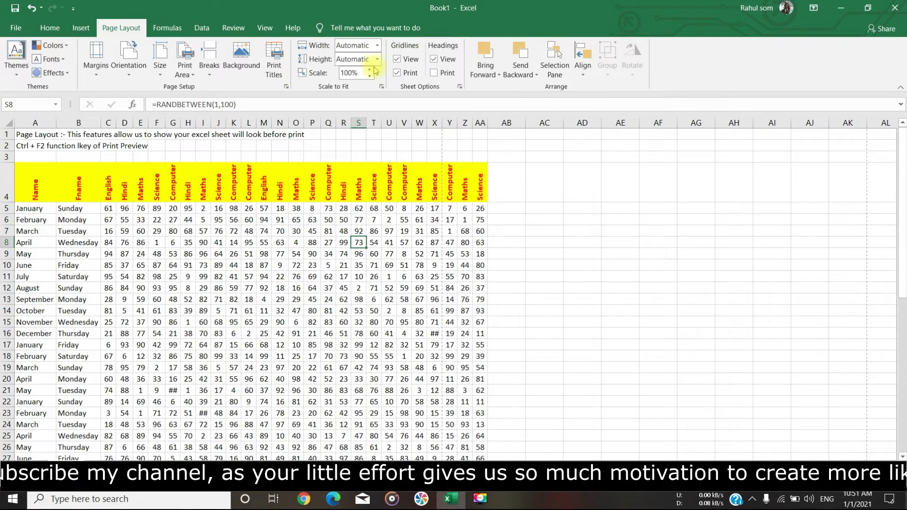
- Set the paper size to Executive and select columns U to AA beyond the page break
{"action": "left_click", "coordinate": [164, 81]}
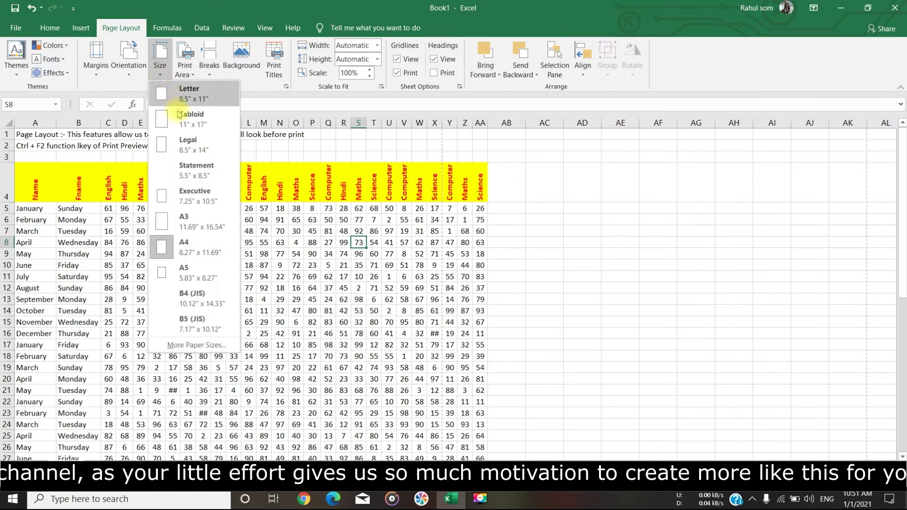
{"action": "left_click", "coordinate": [195, 197]}
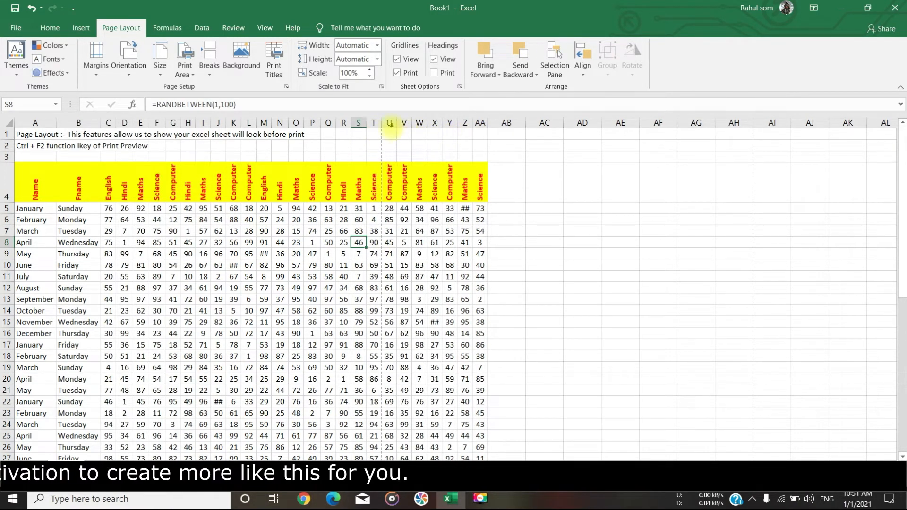
{"action": "left_click_drag", "start_coordinate": [389, 122], "coordinate": [480, 124]}
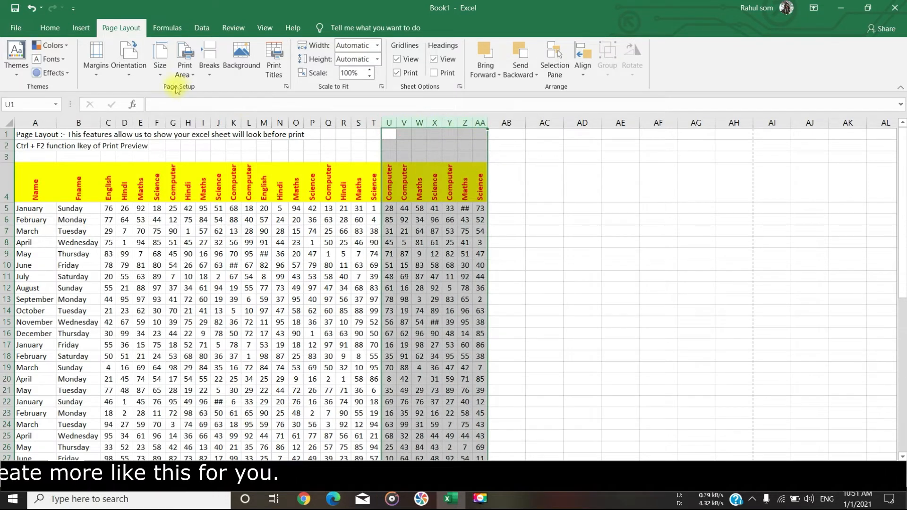
- Set the paper size to Letter and deselect columns U to AA
{"action": "left_click", "coordinate": [159, 78]}
{"action": "left_click", "coordinate": [170, 94]}
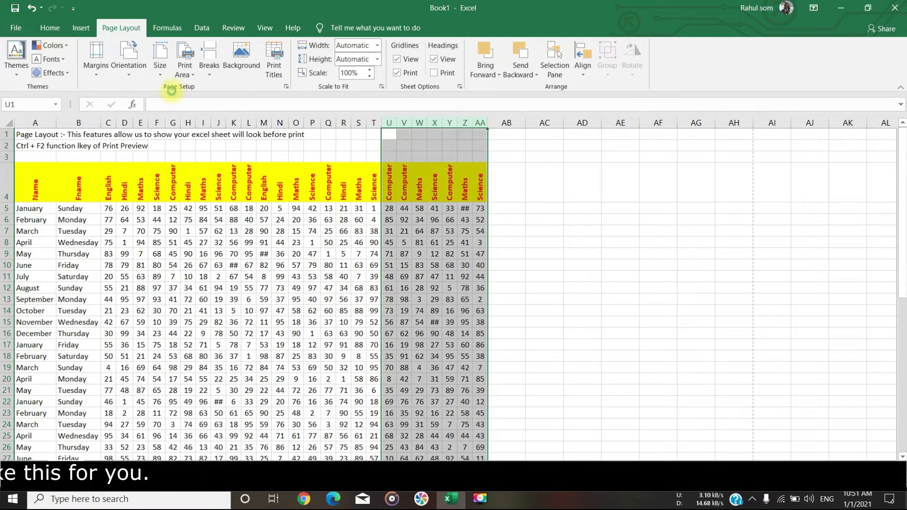
{"action": "left_click", "coordinate": [496, 170]}
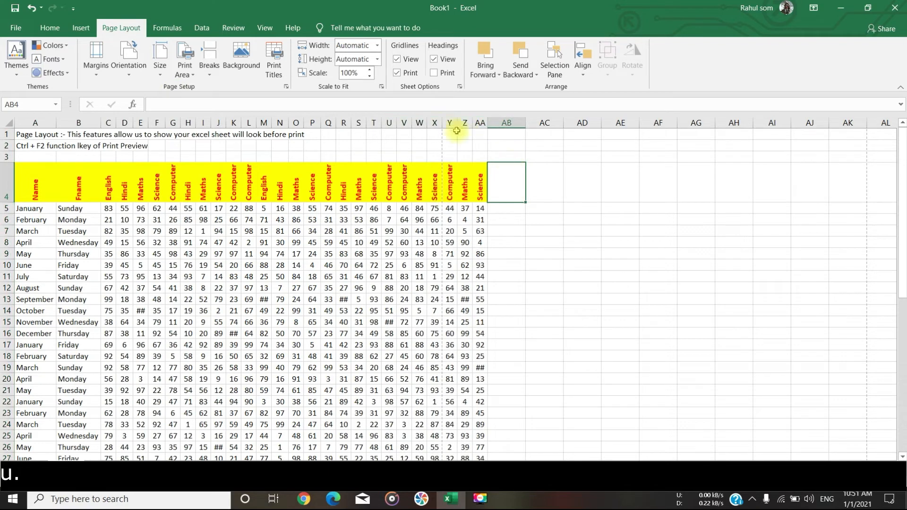
- Set the paper size back to A4
{"action": "left_click", "coordinate": [159, 71]}
{"action": "left_click", "coordinate": [203, 255]}
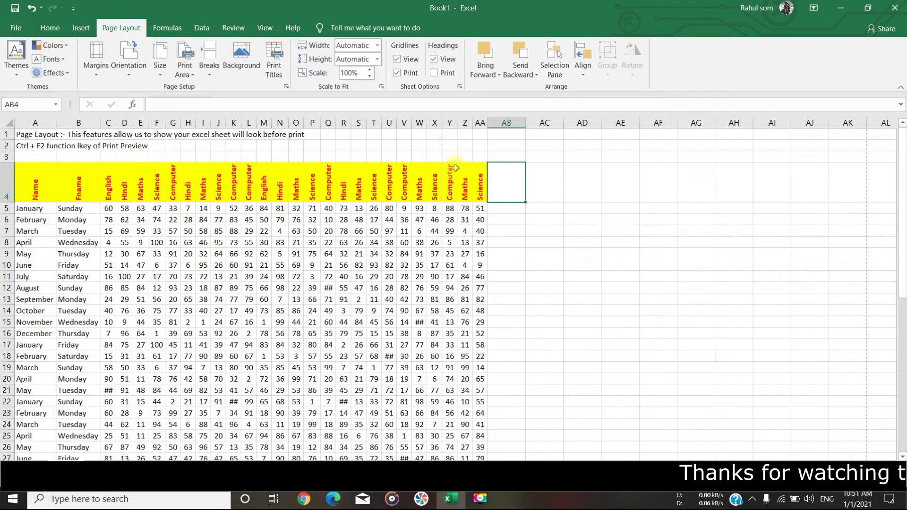
{"action": "left_click", "coordinate": [156, 77]}
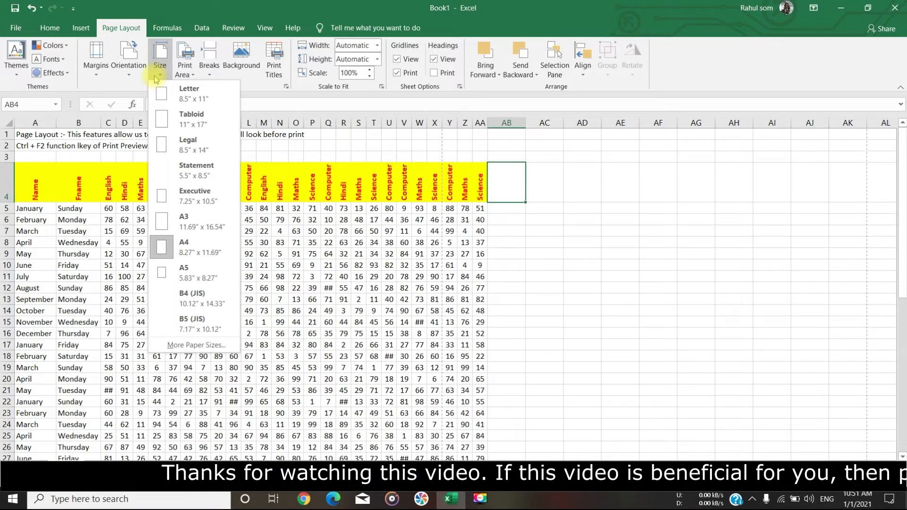
{"action": "left_click", "coordinate": [192, 248]}
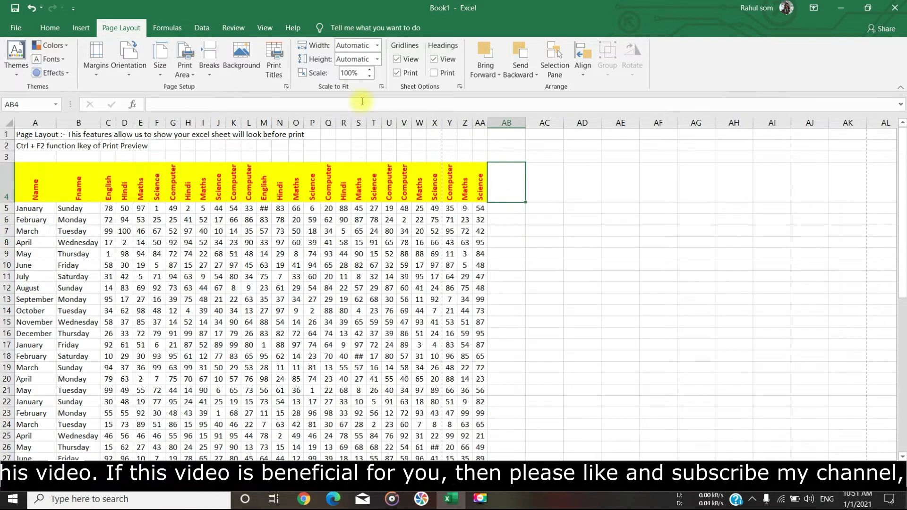
- Fit the printout's width to 1 page, check the sheet in print preview, and return to the worksheet
{"action": "left_click", "coordinate": [377, 47]}
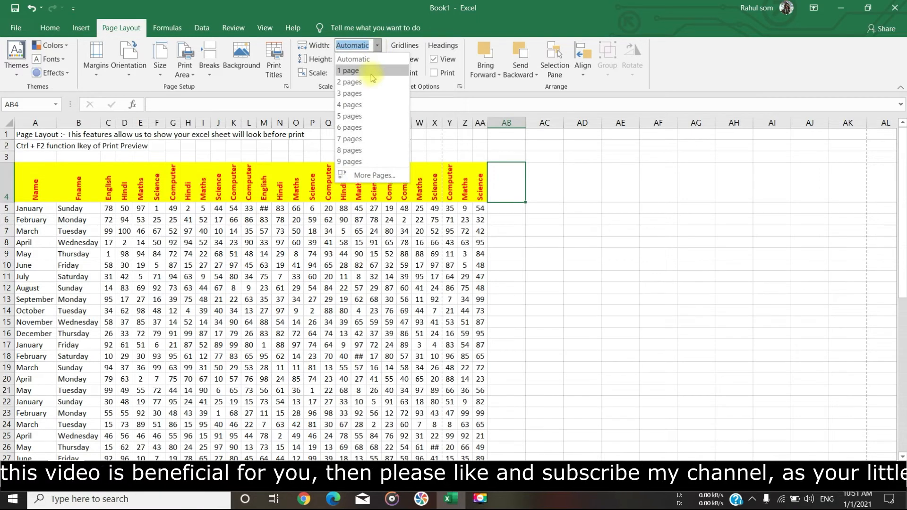
{"action": "left_click", "coordinate": [363, 62]}
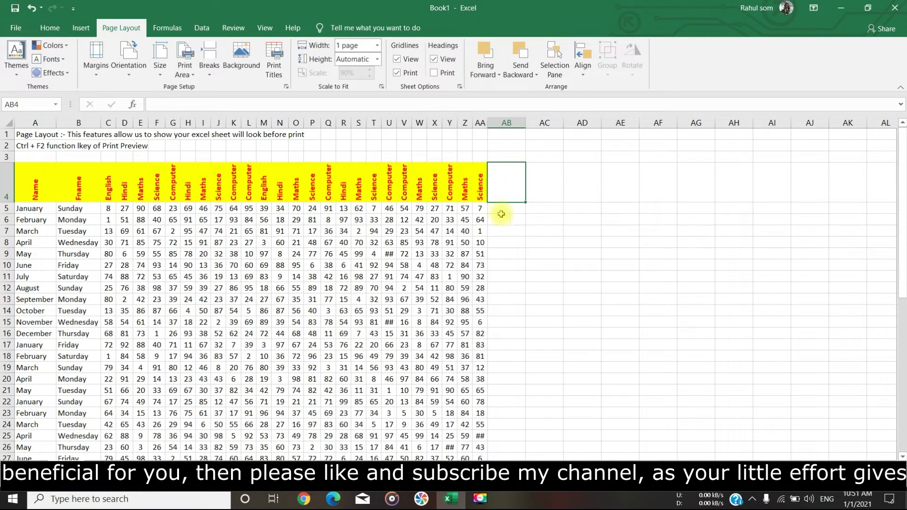
{"action": "scroll", "coordinate": [517, 269], "scroll_direction": "down", "scroll_amount": 14}
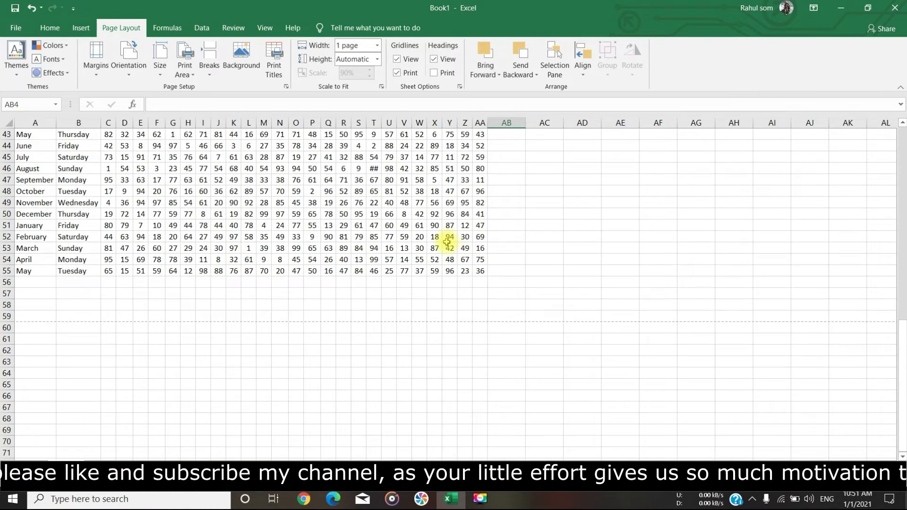
{"action": "key", "text": "ctrl+F2"}
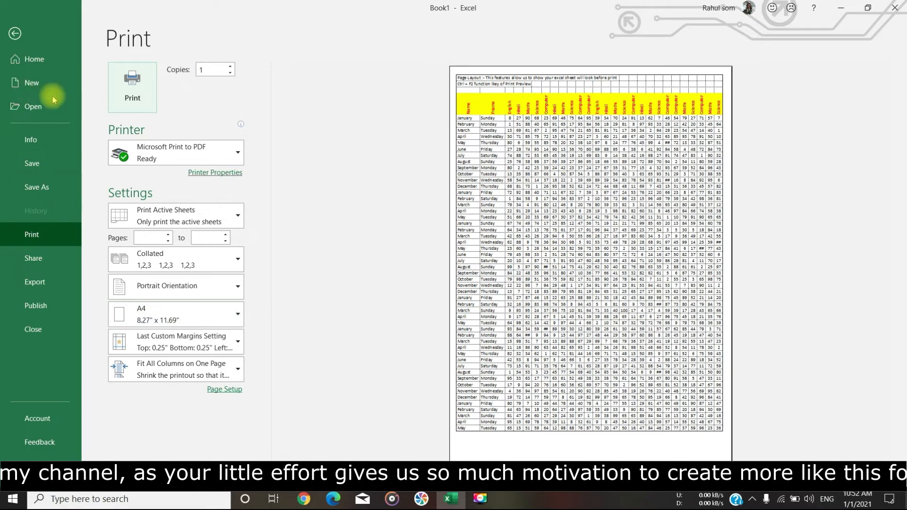
{"action": "left_click", "coordinate": [14, 33]}
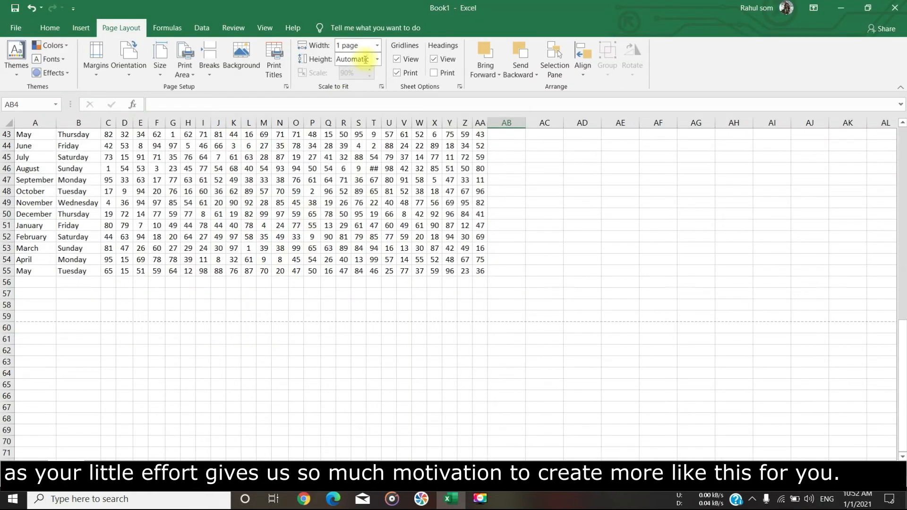
- Lengthen the marks table by copying rows 45 to 55 into rows 56 to 66
{"action": "left_click_drag", "start_coordinate": [4, 155], "coordinate": [4, 273]}
{"action": "key", "text": "ctrl+c"}
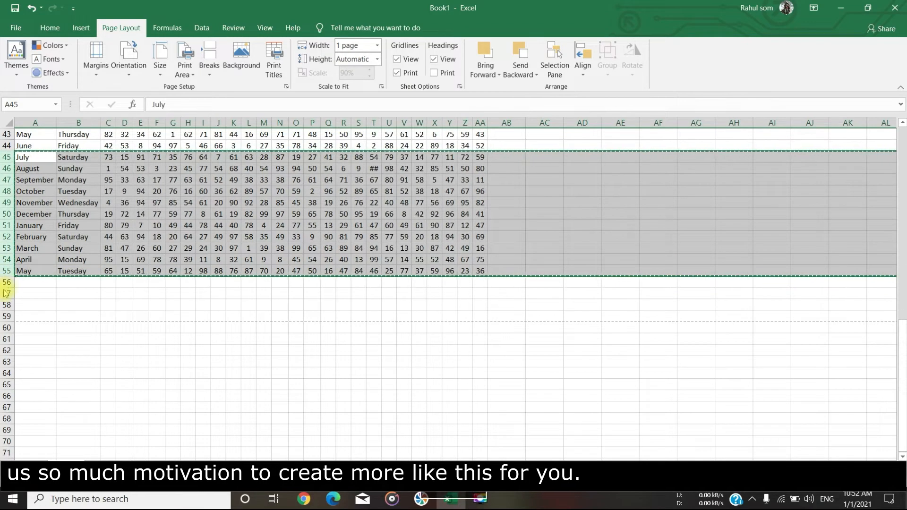
{"action": "left_click", "coordinate": [4, 283]}
{"action": "key", "text": "ctrl+v"}
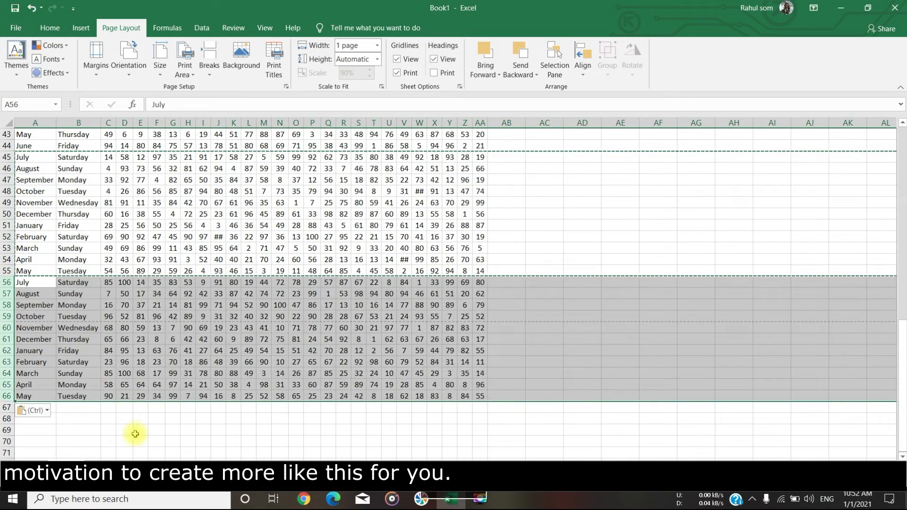
{"action": "left_click", "coordinate": [140, 431]}
- Examine in print preview how the lengthened table splits across pages, and return to the worksheet
{"action": "key", "text": "ctrl+F2"}
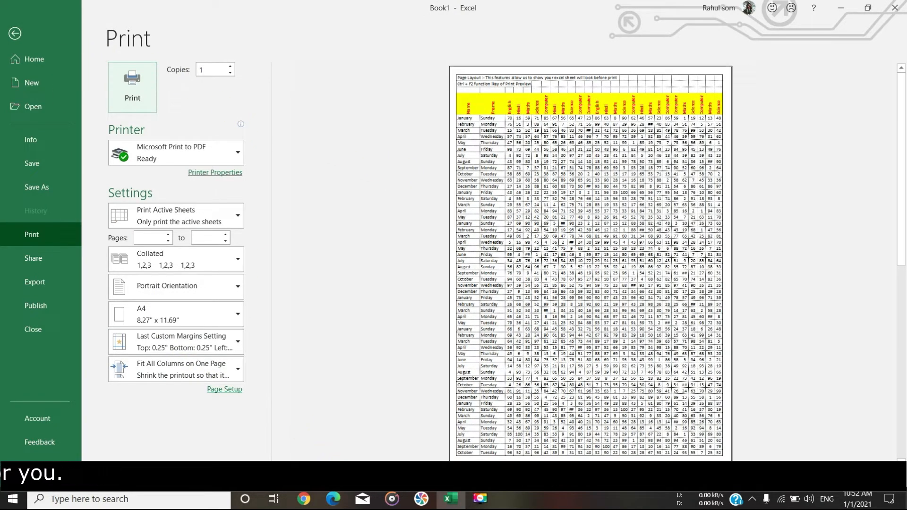
{"action": "scroll", "coordinate": [466, 456], "scroll_direction": "down", "scroll_amount": 3}
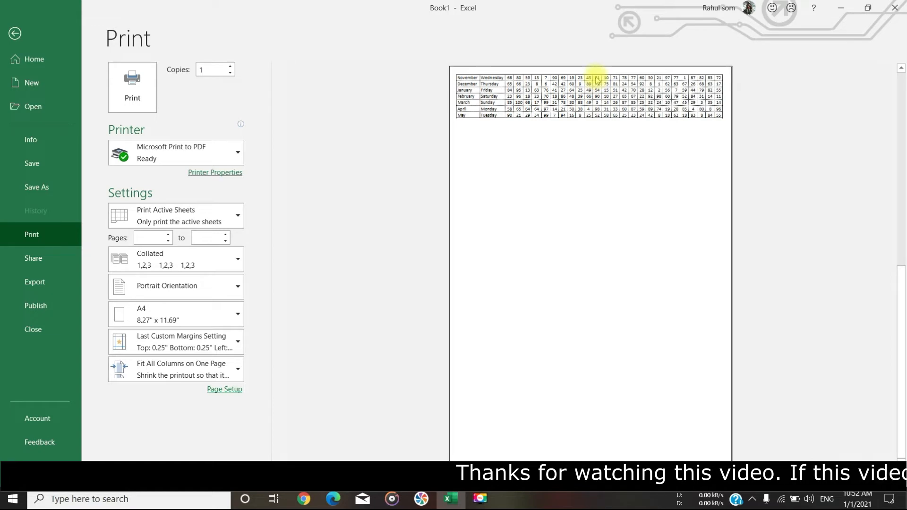
{"action": "left_click", "coordinate": [14, 35]}
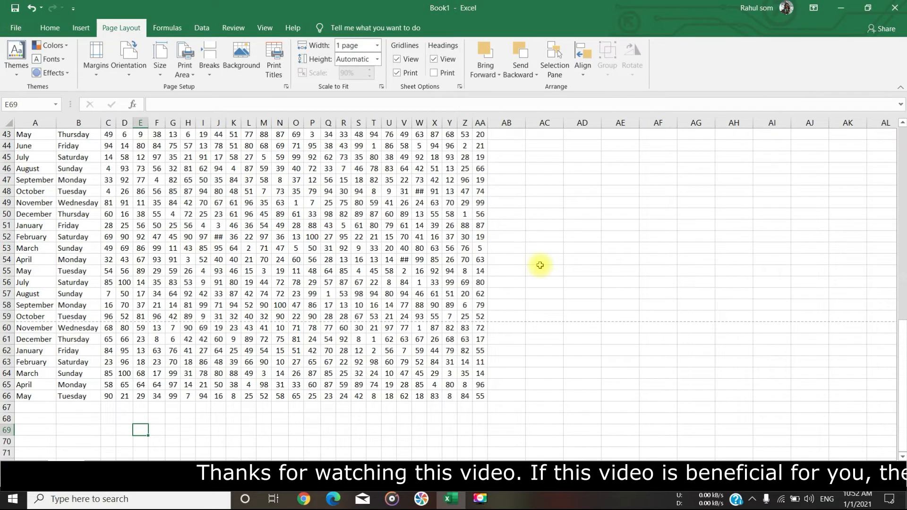
- Set the print area to $A$4:$AA$66 through the Print Titles settings
{"action": "scroll", "coordinate": [540, 264], "scroll_direction": "up", "scroll_amount": 6}
{"action": "scroll", "coordinate": [540, 265], "scroll_direction": "up", "scroll_amount": 8}
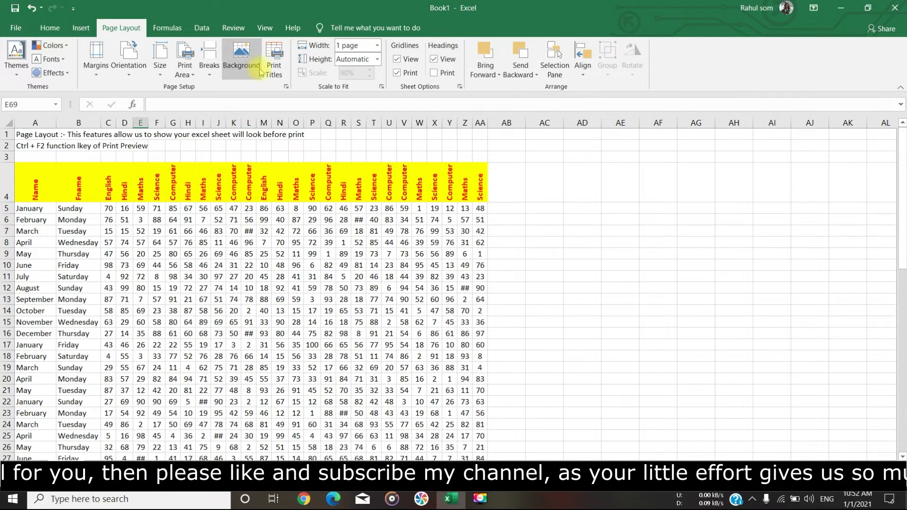
{"action": "left_click", "coordinate": [276, 66]}
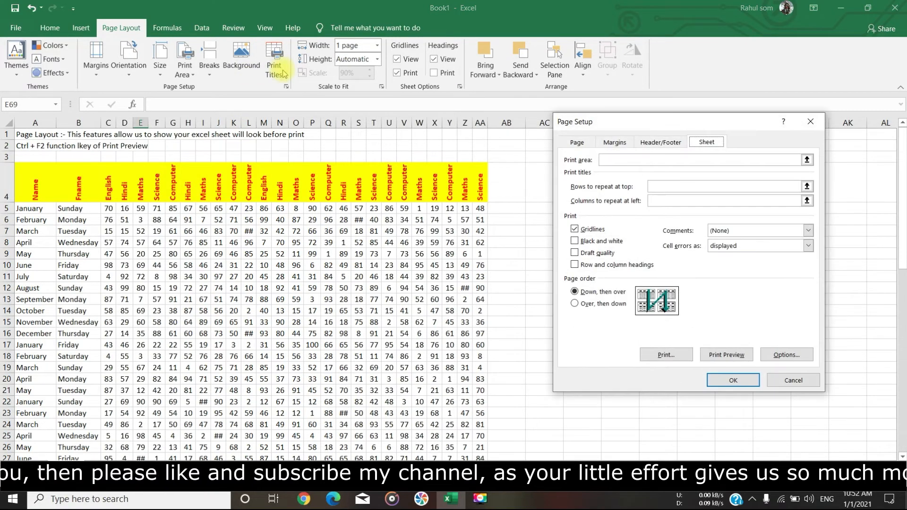
{"action": "left_click", "coordinate": [619, 160]}
{"action": "left_click_drag", "start_coordinate": [29, 187], "coordinate": [486, 457]}
{"action": "left_click_drag", "start_coordinate": [476, 508], "coordinate": [477, 403]}
- Try setting column A as the column to repeat at left, and clear that entry
{"action": "left_click", "coordinate": [661, 186]}
{"action": "scroll", "coordinate": [335, 260], "scroll_direction": "up", "scroll_amount": 7}
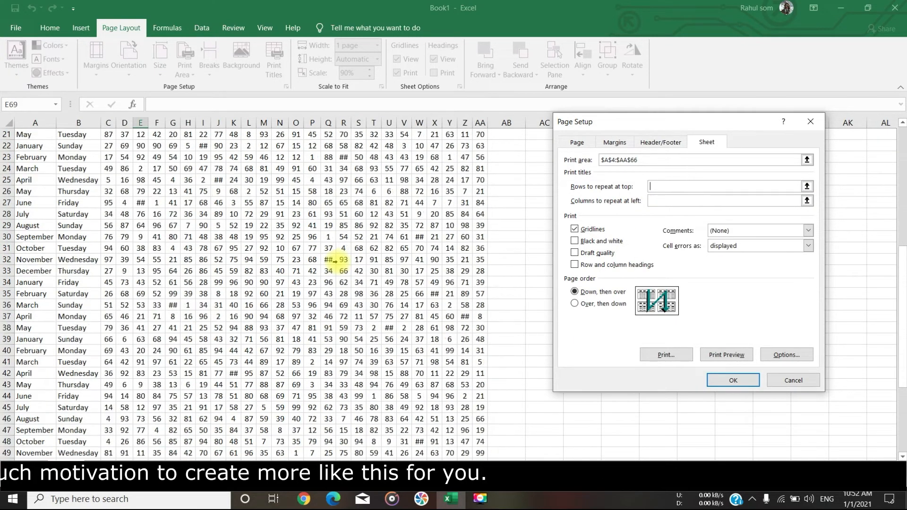
{"action": "scroll", "coordinate": [334, 260], "scroll_direction": "up", "scroll_amount": 7}
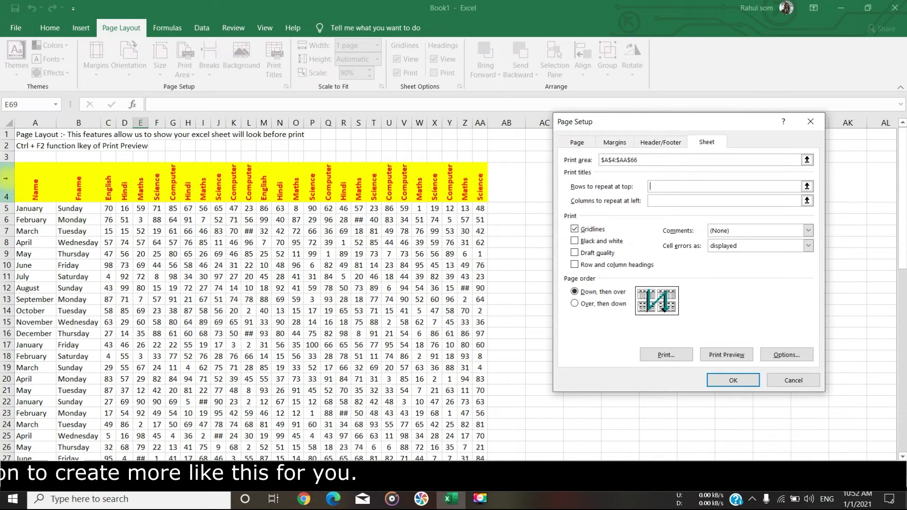
{"action": "left_click", "coordinate": [670, 201]}
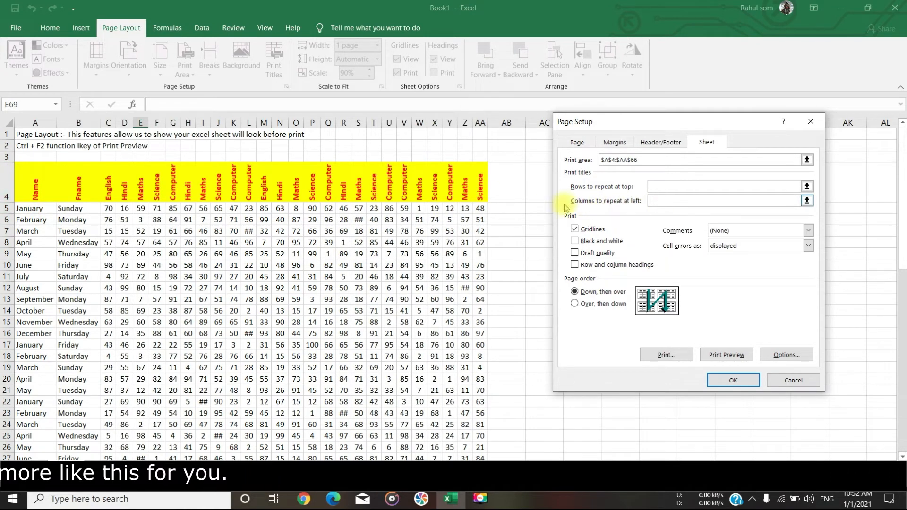
{"action": "left_click", "coordinate": [35, 122]}
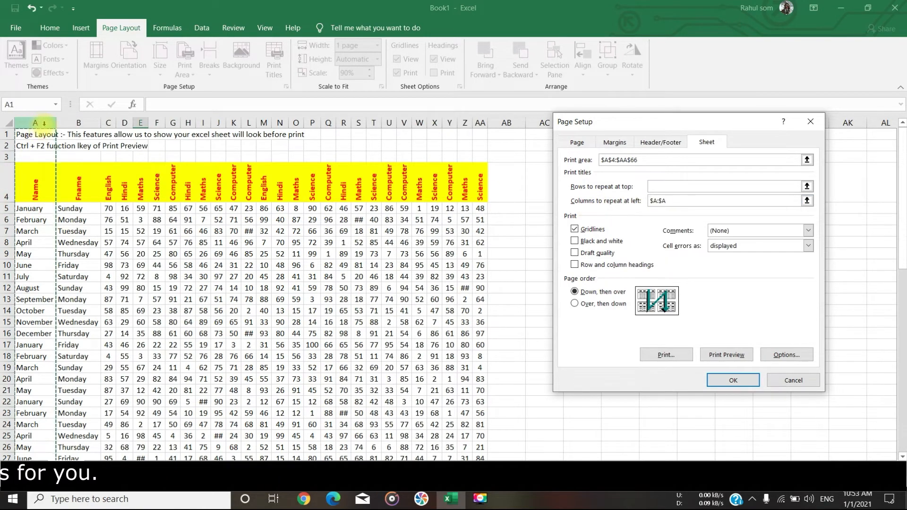
{"action": "left_click", "coordinate": [682, 200]}
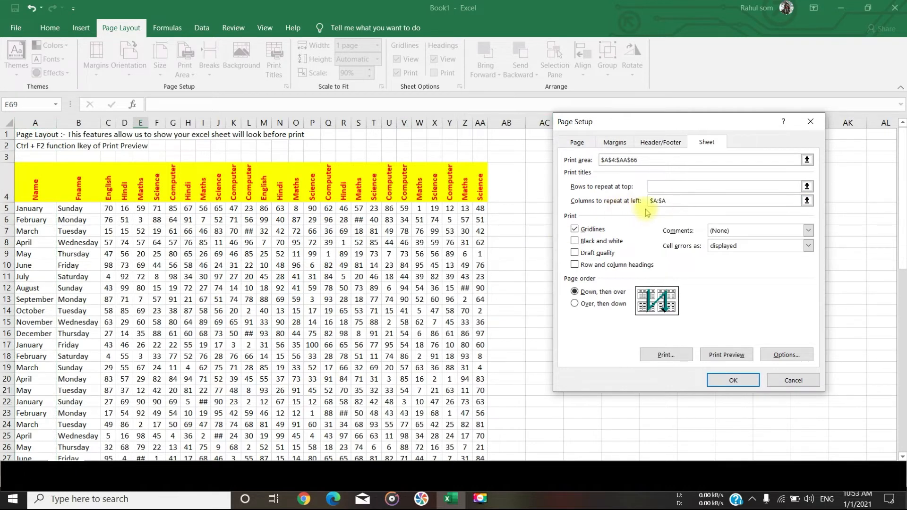
{"action": "key", "text": "BackSpace"}
{"action": "key", "text": "BackSpace"}
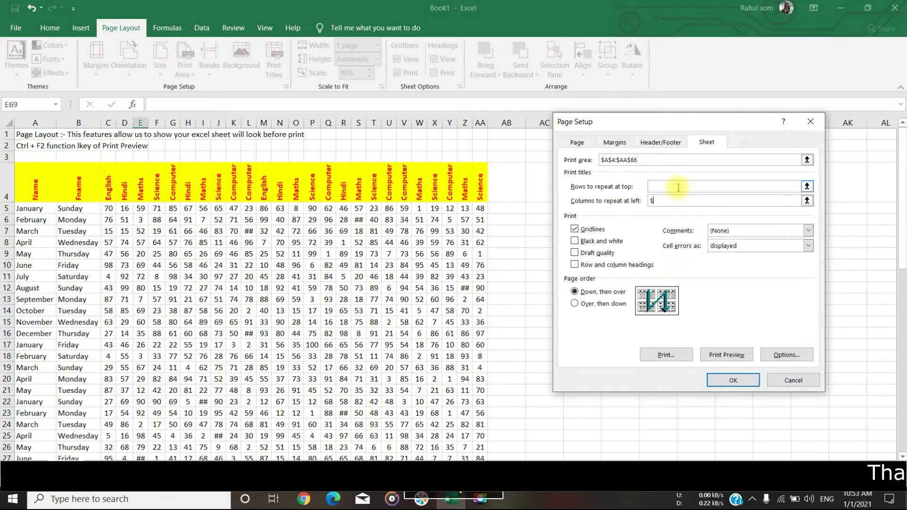
{"action": "key", "text": "BackSpace"}
- Set header row 4 to repeat at the top of each printed page, apply the setup, and open print preview
{"action": "left_click", "coordinate": [6, 180]}
{"action": "left_click", "coordinate": [727, 379]}
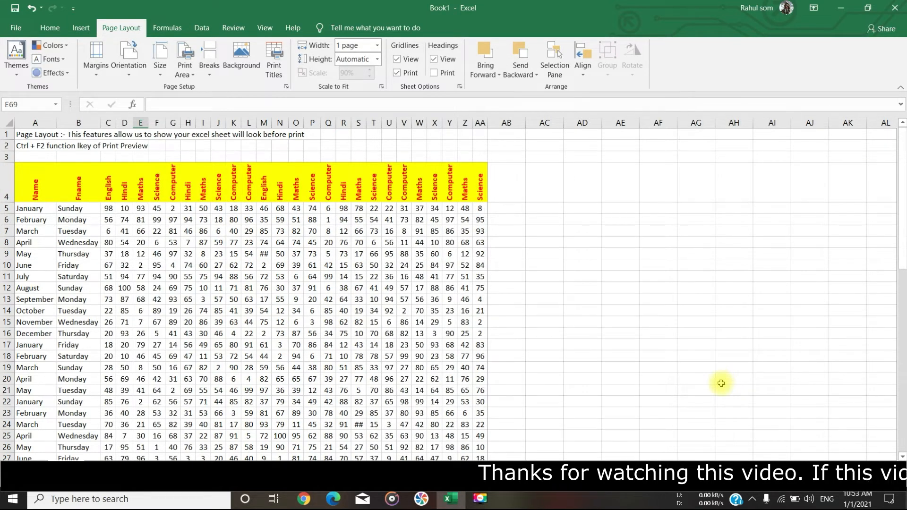
{"action": "key", "text": "ctrl+F2"}
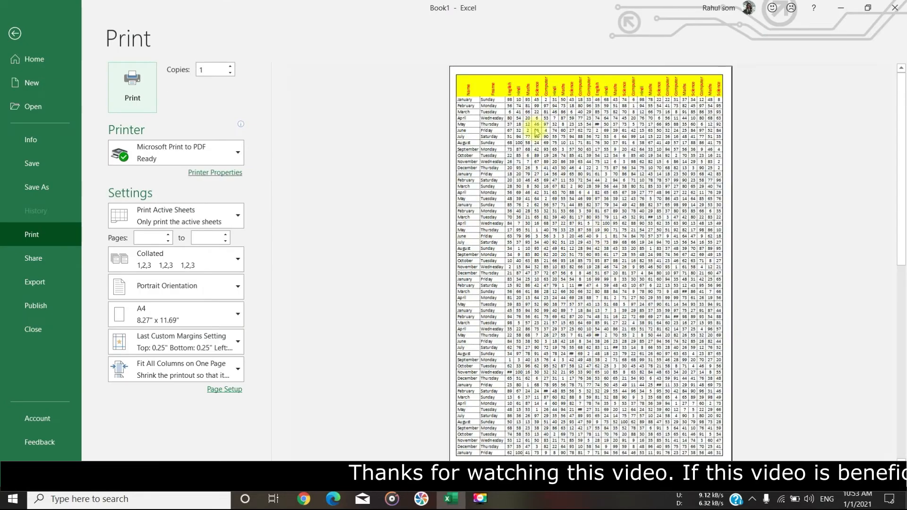
- Check the repeated header row on the last page in print preview, and return to the worksheet
{"action": "left_click", "coordinate": [901, 463]}
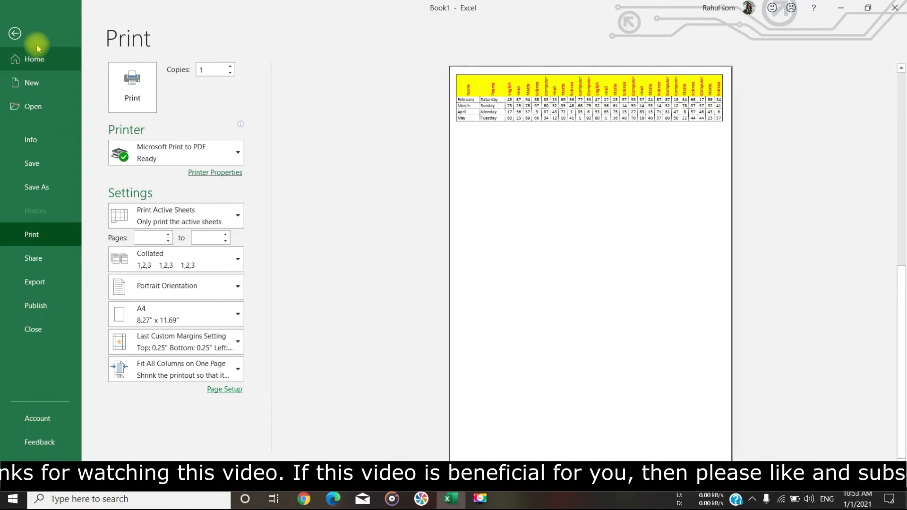
{"action": "left_click", "coordinate": [16, 34]}
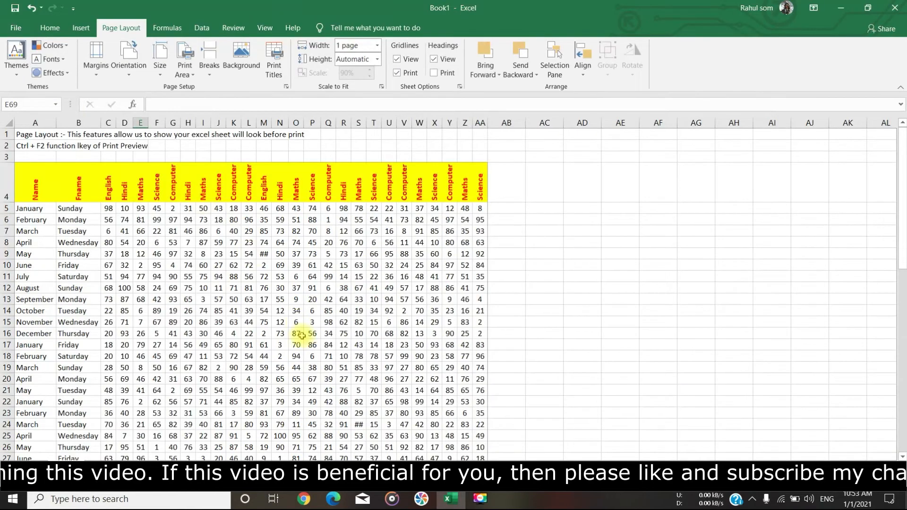
- Copy rows 41 to 66 and paste them directly below the table, starting at row 67
{"action": "scroll", "coordinate": [279, 333], "scroll_direction": "down", "scroll_amount": 14}
{"action": "scroll", "coordinate": [213, 312], "scroll_direction": "down", "scroll_amount": 5}
{"action": "scroll", "coordinate": [65, 203], "scroll_direction": "up", "scroll_amount": 4}
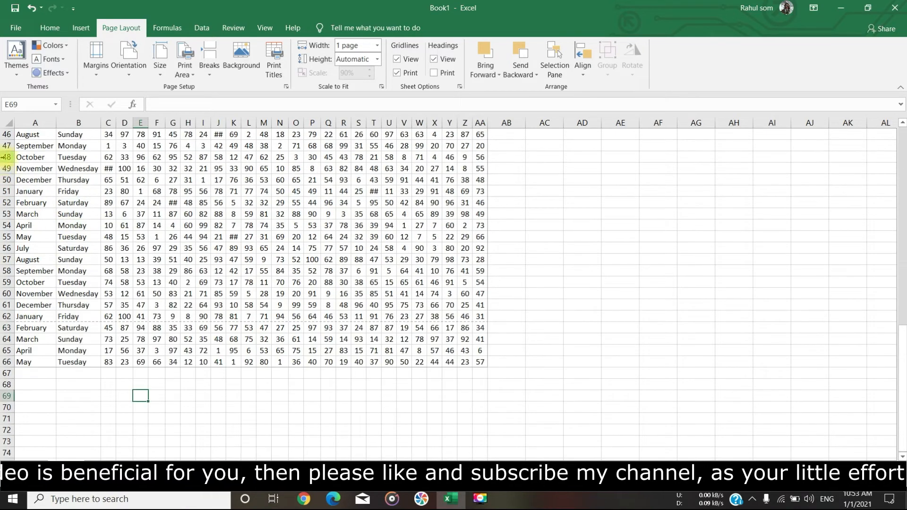
{"action": "scroll", "coordinate": [6, 157], "scroll_direction": "up", "scroll_amount": 2}
{"action": "left_click_drag", "start_coordinate": [7, 146], "coordinate": [14, 431]}
{"action": "key", "text": "ctrl+c"}
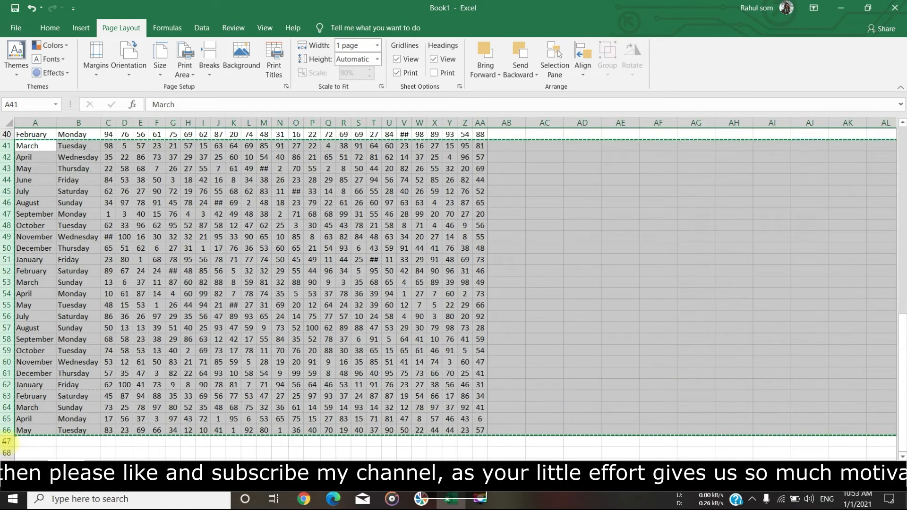
{"action": "left_click", "coordinate": [8, 442]}
{"action": "key", "text": "ctrl+v"}
{"action": "left_click", "coordinate": [527, 327]}
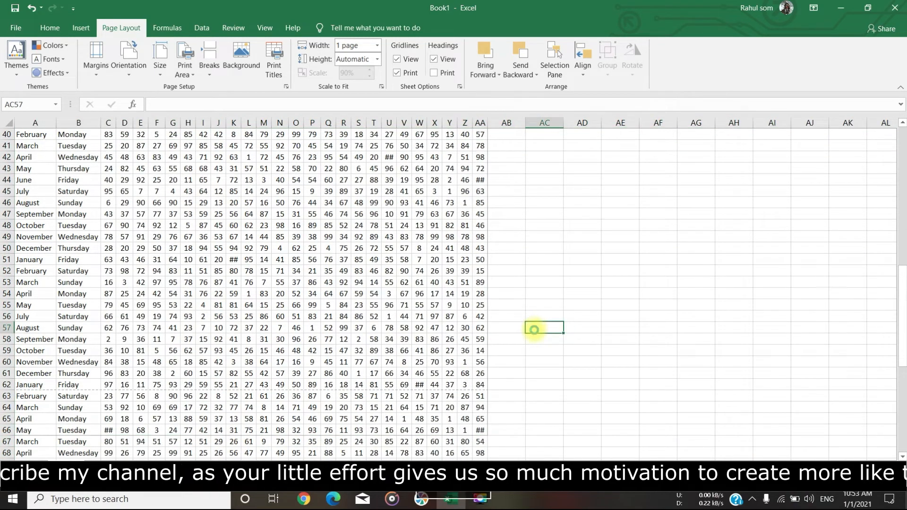
- Examine the lengthened table in print preview, and inspect its last rows in the worksheet
{"action": "key", "text": "ctrl+p"}
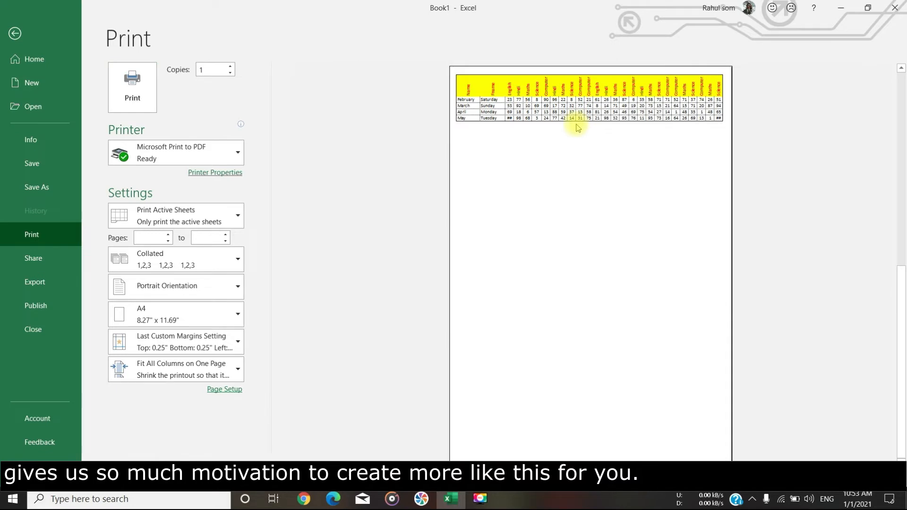
{"action": "left_click", "coordinate": [15, 35]}
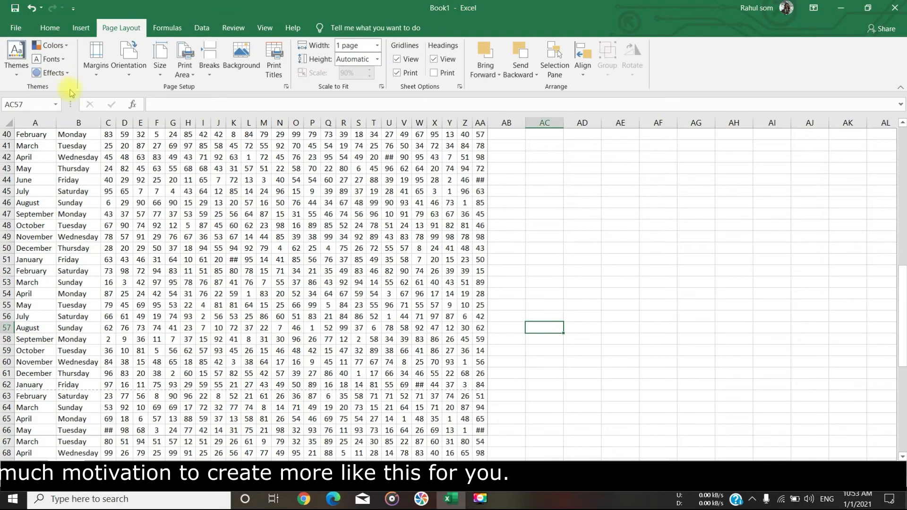
{"action": "scroll", "coordinate": [191, 272], "scroll_direction": "up", "scroll_amount": 6}
{"action": "scroll", "coordinate": [191, 272], "scroll_direction": "down", "scroll_amount": 14}
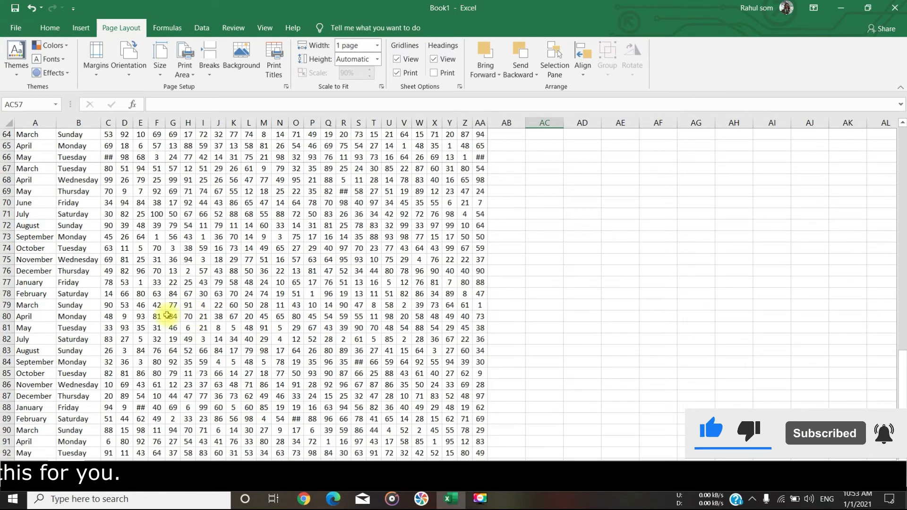
{"action": "scroll", "coordinate": [165, 314], "scroll_direction": "down", "scroll_amount": 2}
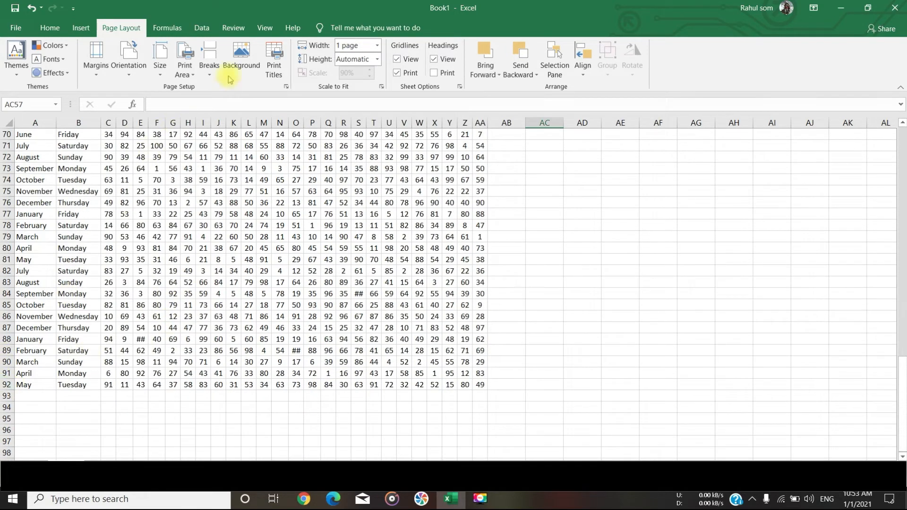
- Extend the print area to A4:AA92 through the Print Titles settings, and apply the setup
{"action": "left_click", "coordinate": [274, 66]}
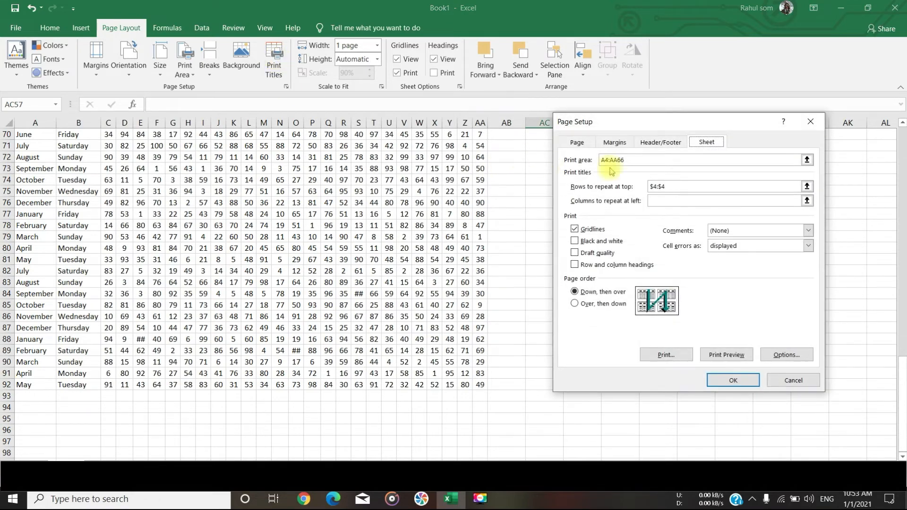
{"action": "left_click_drag", "start_coordinate": [619, 159], "coordinate": [625, 158]}
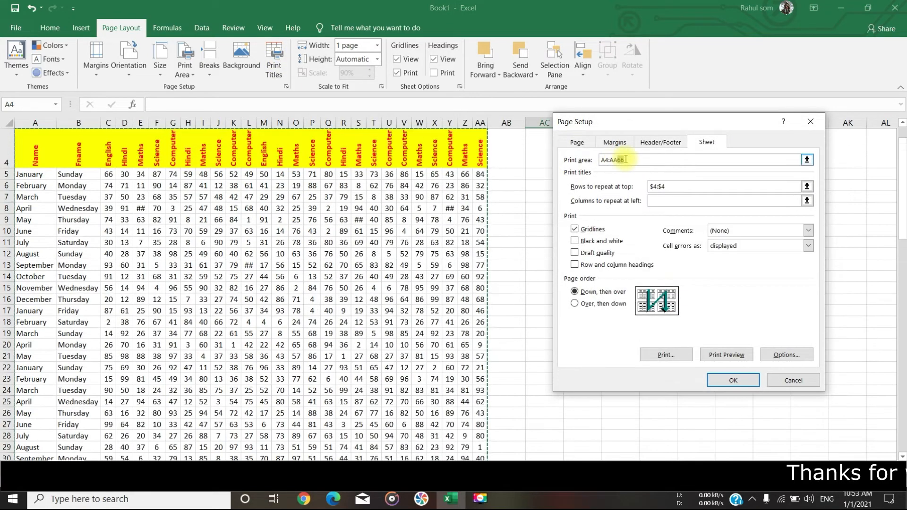
{"action": "scroll", "coordinate": [394, 260], "scroll_direction": "down", "scroll_amount": 10}
{"action": "scroll", "coordinate": [387, 261], "scroll_direction": "down", "scroll_amount": 11}
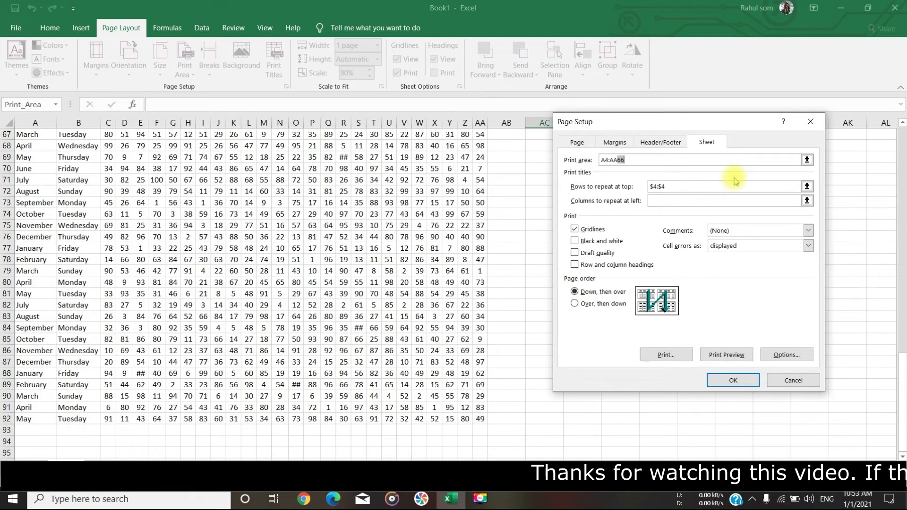
{"action": "type", "text": "92"}
{"action": "left_click_drag", "start_coordinate": [645, 160], "coordinate": [555, 160]}
{"action": "left_click_drag", "start_coordinate": [480, 419], "coordinate": [19, 176]}
{"action": "left_click", "coordinate": [732, 379]}
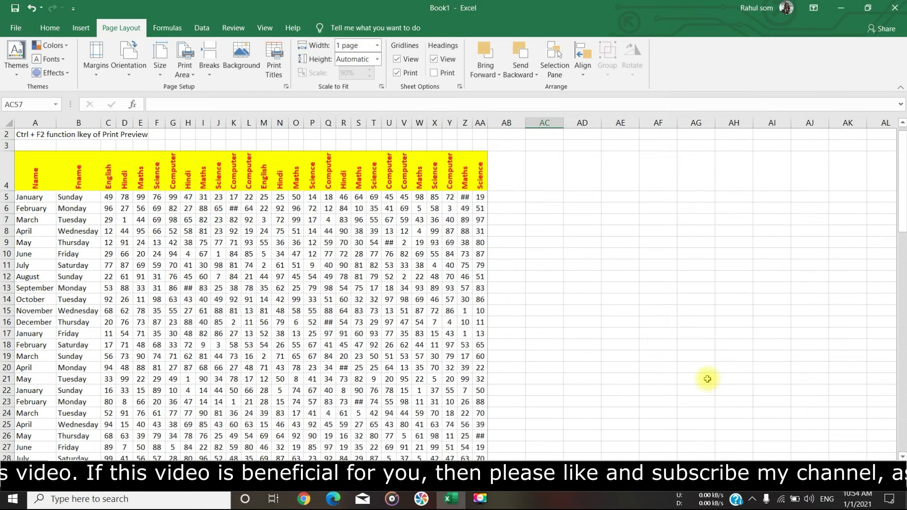
- Examine the extended print area and its repeated header in print preview, and review the table's end in the worksheet
{"action": "key", "text": "ctrl+F2"}
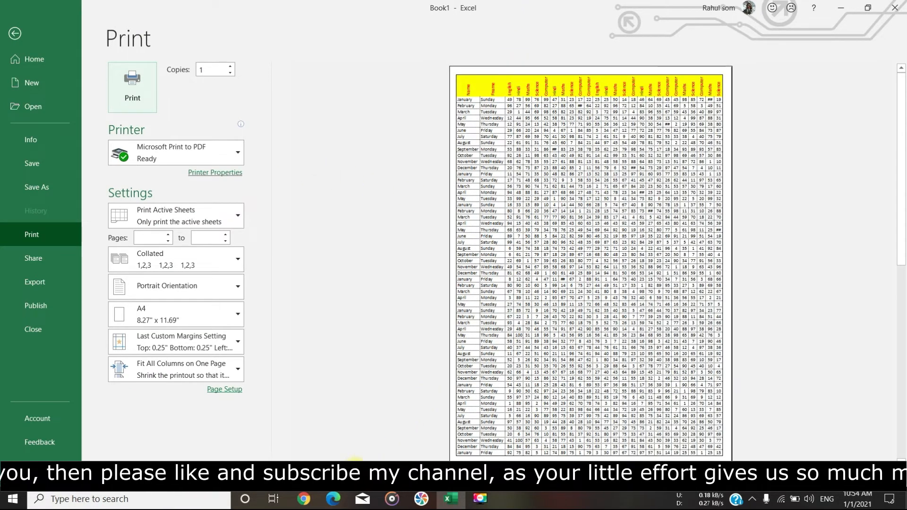
{"action": "scroll", "coordinate": [502, 217], "scroll_direction": "down", "scroll_amount": 1}
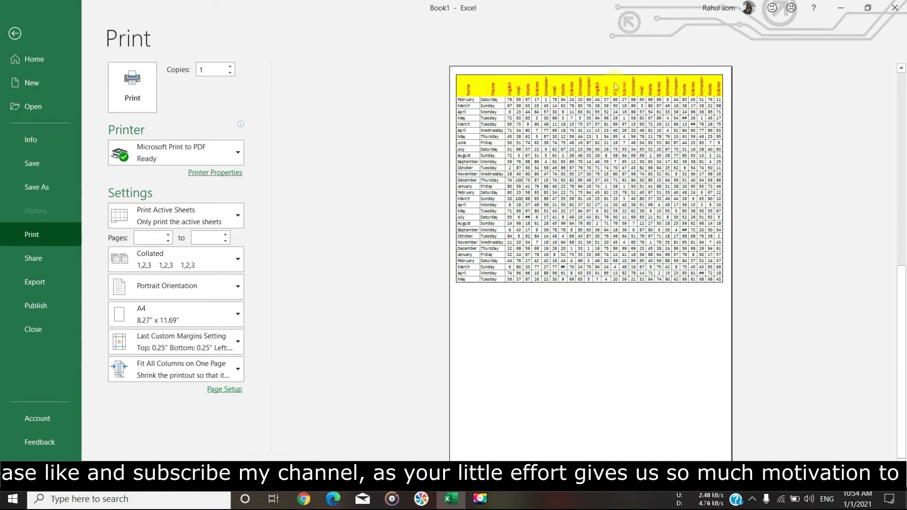
{"action": "left_click", "coordinate": [15, 36]}
{"action": "scroll", "coordinate": [296, 345], "scroll_direction": "down", "scroll_amount": 20}
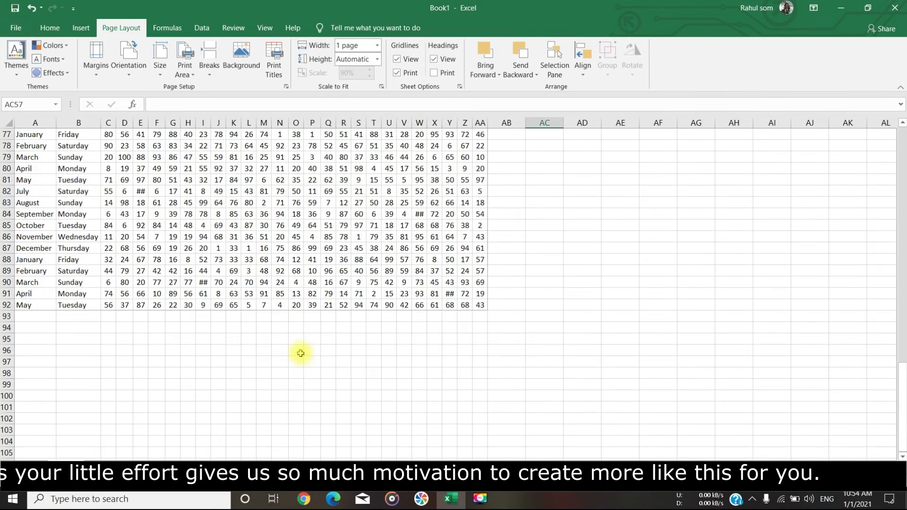
{"action": "scroll", "coordinate": [300, 349], "scroll_direction": "up", "scroll_amount": 5}
- Try the Over, then down page order in the page setup, and switch back to Down, then over
{"action": "left_click", "coordinate": [273, 69]}
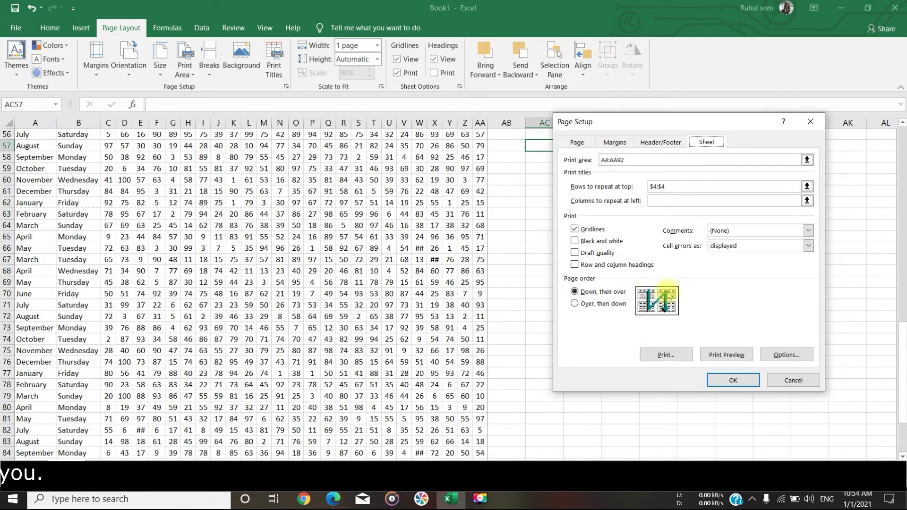
{"action": "left_click", "coordinate": [610, 305]}
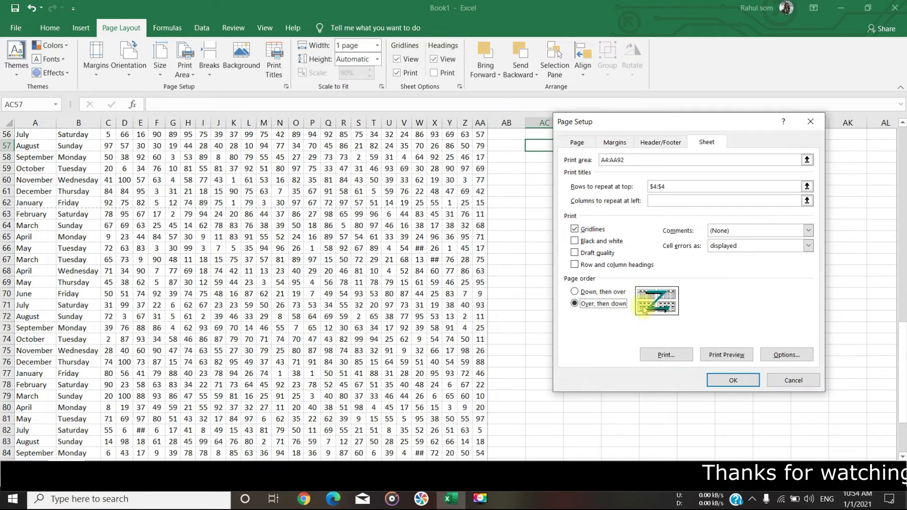
{"action": "left_click", "coordinate": [618, 293]}
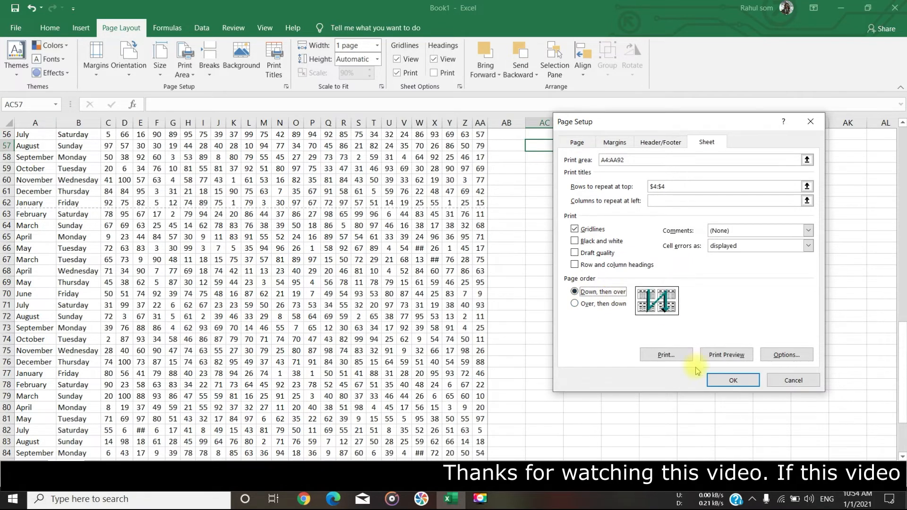
{"action": "left_click", "coordinate": [733, 380]}
- Search Bing images for "shimla" and insert the snowy church picture as the sheet background
{"action": "scroll", "coordinate": [530, 278], "scroll_direction": "up", "scroll_amount": 9}
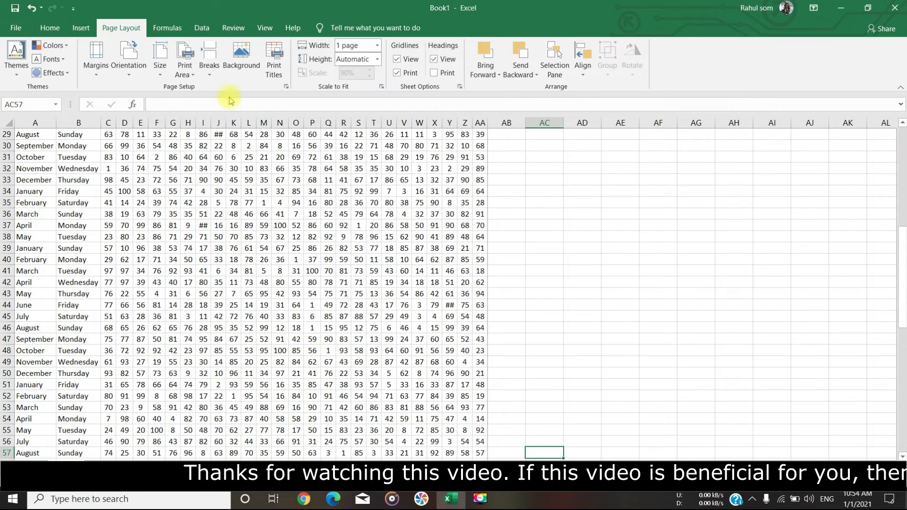
{"action": "left_click", "coordinate": [242, 61]}
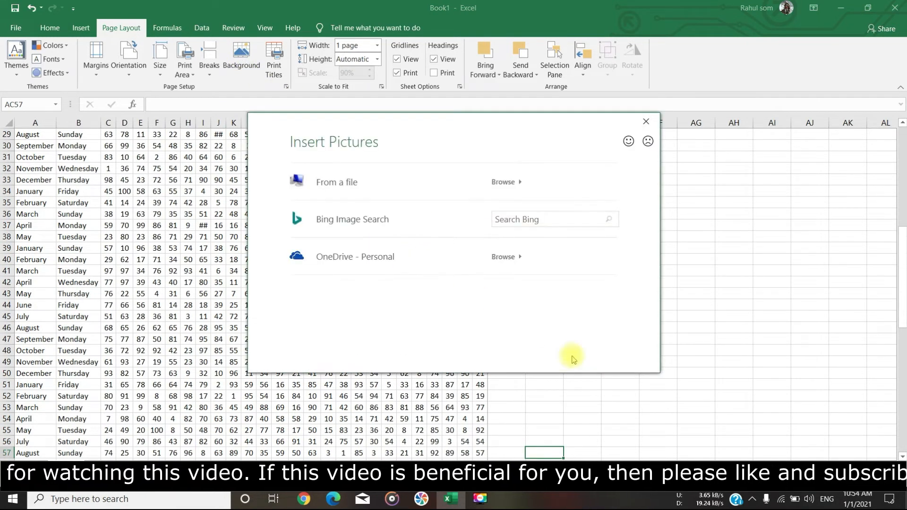
{"action": "left_click", "coordinate": [506, 219]}
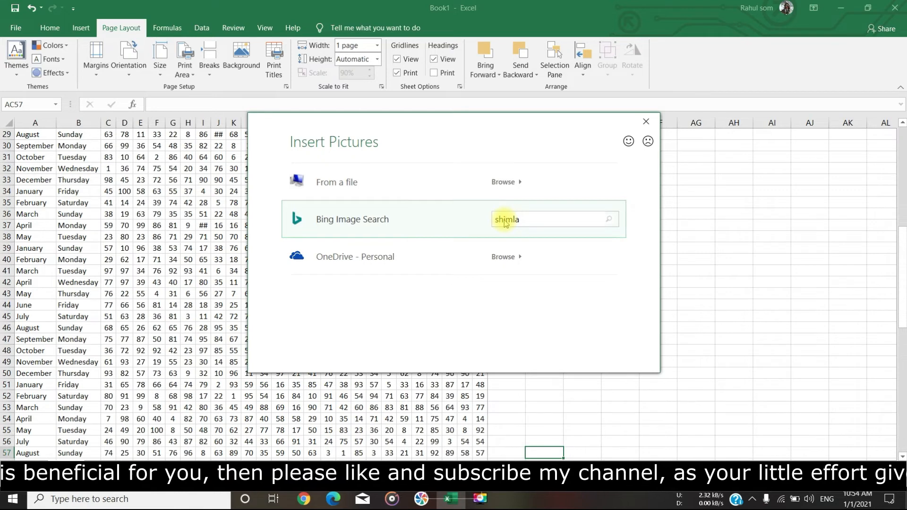
{"action": "key", "text": "Return"}
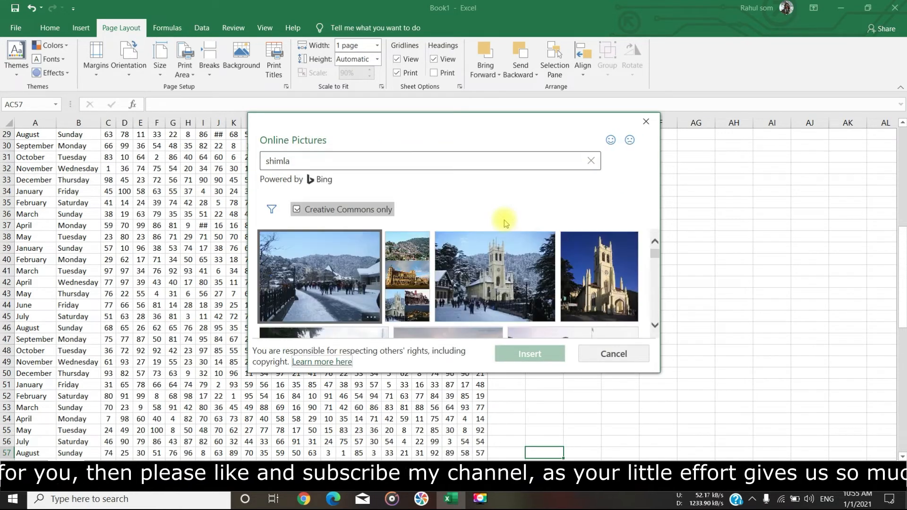
{"action": "left_click", "coordinate": [499, 288]}
{"action": "left_click", "coordinate": [537, 359]}
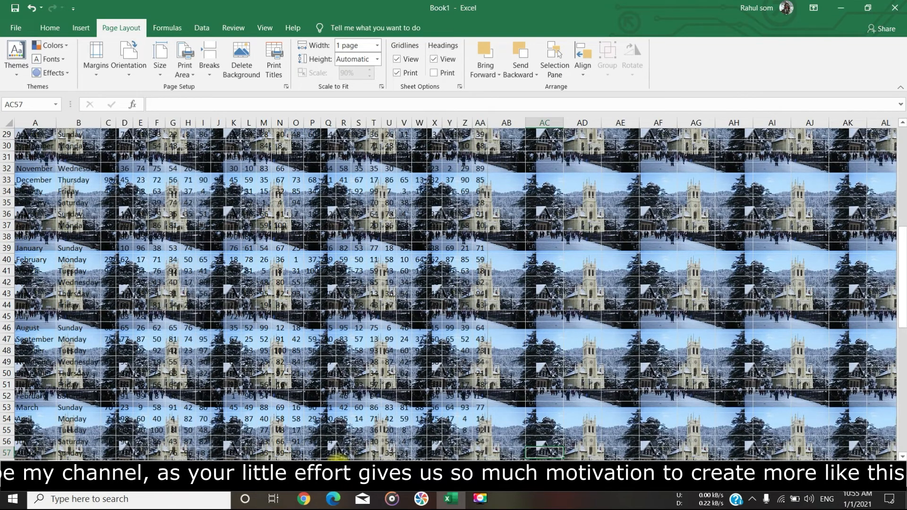
- Check in print preview whether the background picture prints, and delete the background from the sheet
{"action": "key", "text": "ctrl+p"}
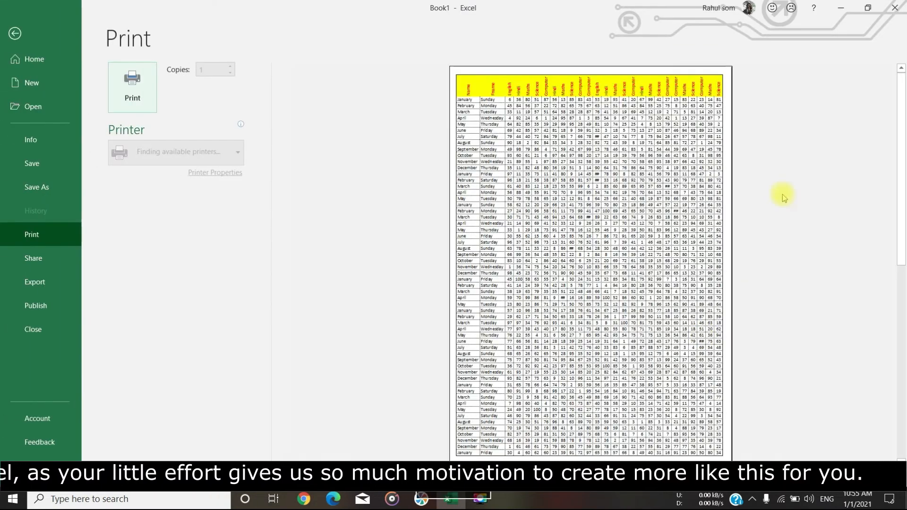
{"action": "left_click", "coordinate": [17, 34]}
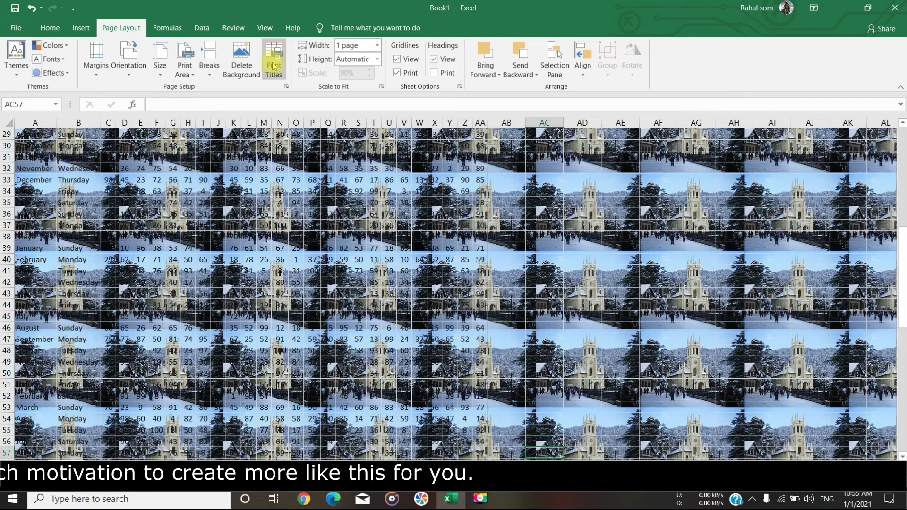
{"action": "left_click", "coordinate": [252, 67]}
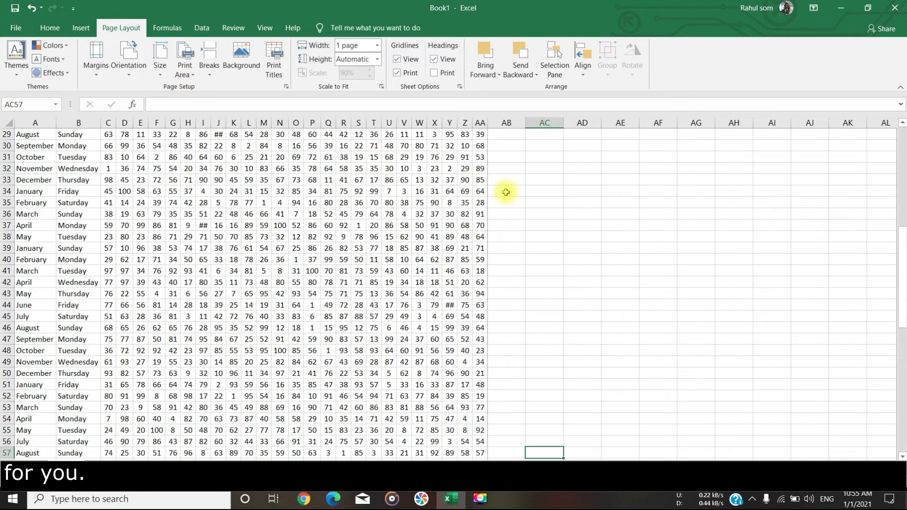
- Select columns A to M and set them as the print area
{"action": "scroll", "coordinate": [502, 189], "scroll_direction": "up", "scroll_amount": 10}
{"action": "left_click_drag", "start_coordinate": [30, 124], "coordinate": [263, 123]}
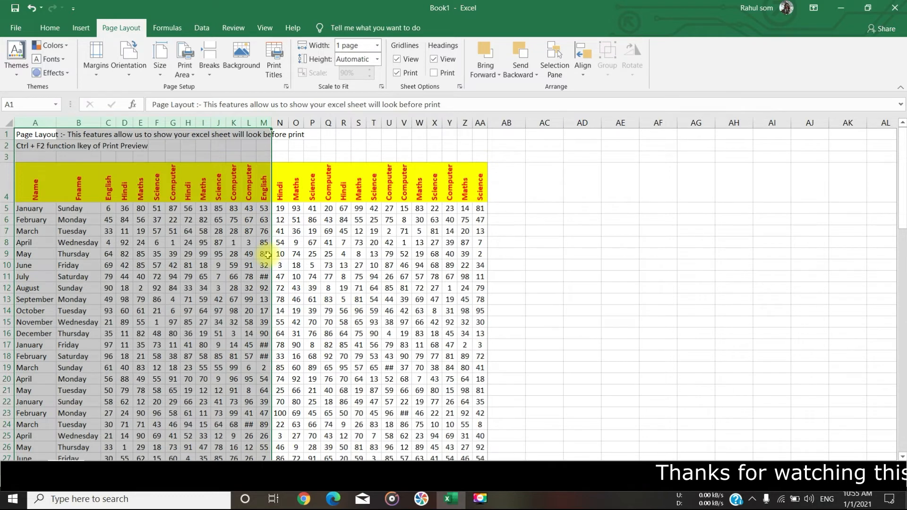
{"action": "left_click_drag", "start_coordinate": [280, 122], "coordinate": [483, 121]}
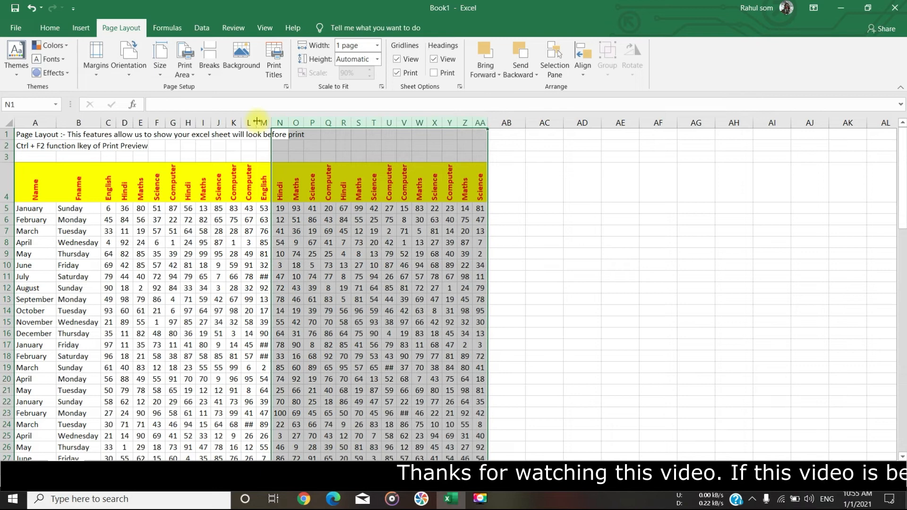
{"action": "left_click_drag", "start_coordinate": [263, 123], "coordinate": [21, 137]}
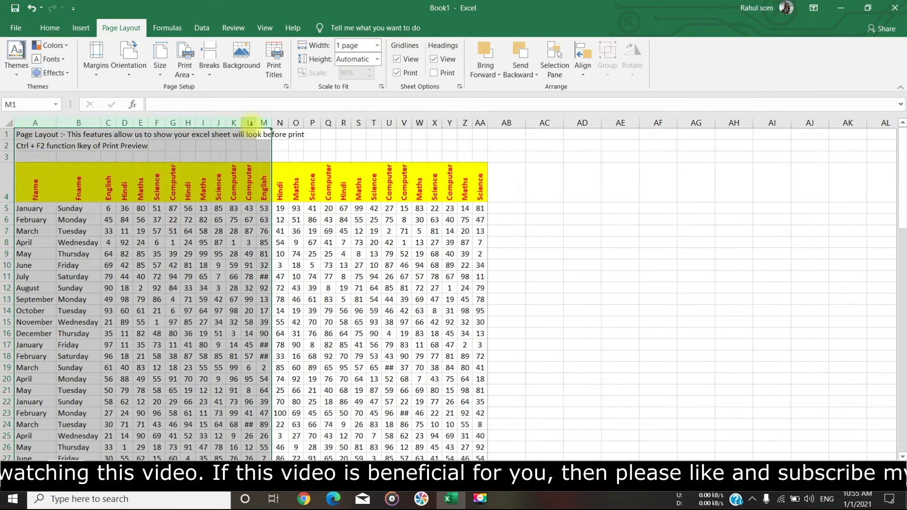
{"action": "left_click", "coordinate": [191, 77]}
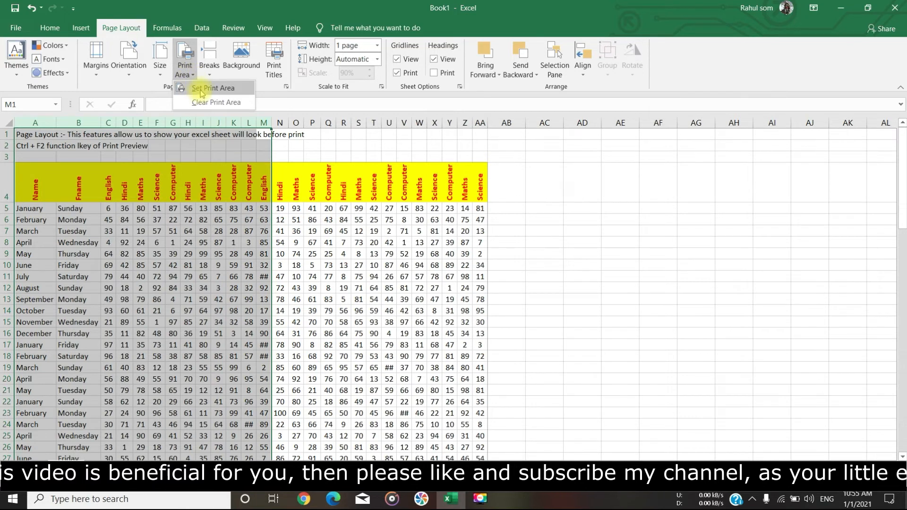
{"action": "left_click", "coordinate": [200, 89]}
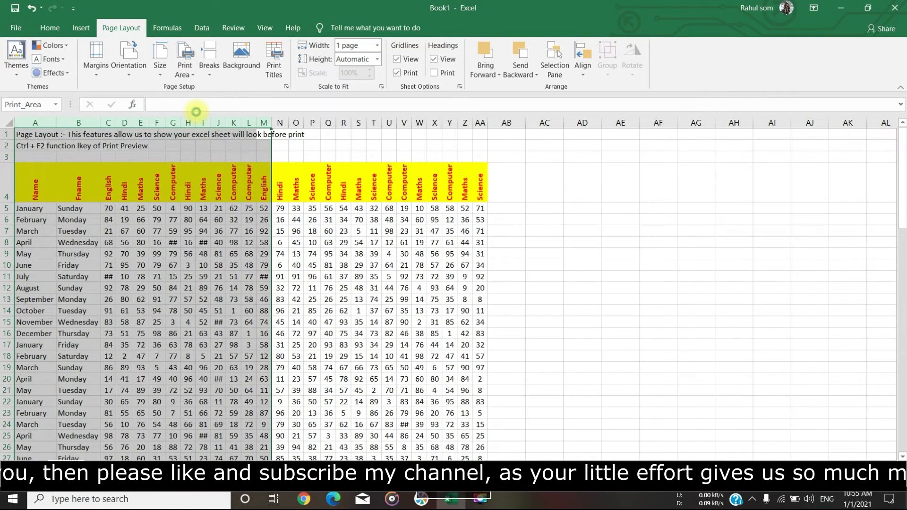
- Examine the pages for columns A to M in print preview, and return to the worksheet
{"action": "key", "text": "ctrl+F2"}
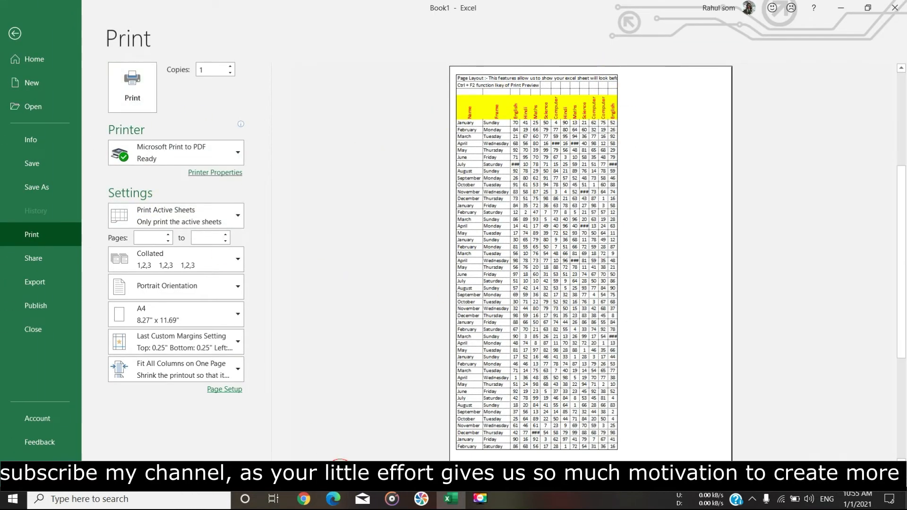
{"action": "scroll", "coordinate": [590, 264], "scroll_direction": "down", "scroll_amount": 2}
{"action": "scroll", "coordinate": [591, 265], "scroll_direction": "up", "scroll_amount": 2}
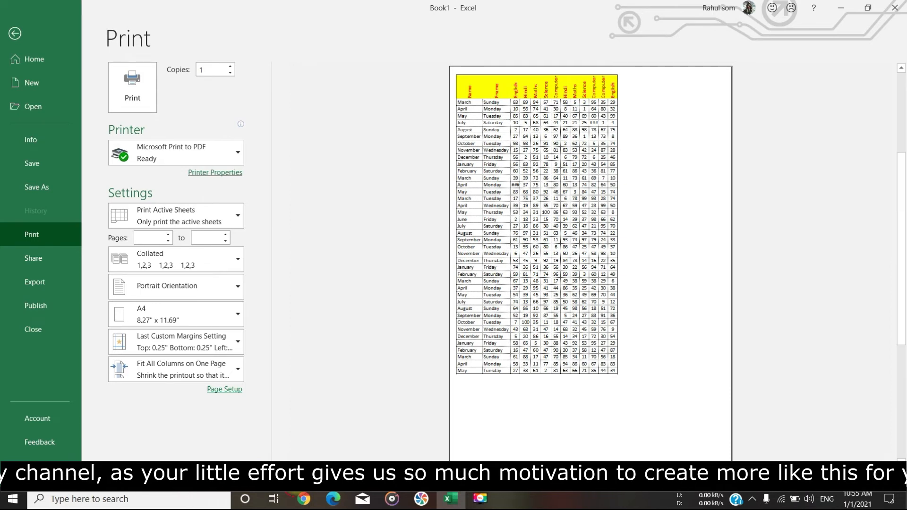
{"action": "left_click", "coordinate": [16, 34]}
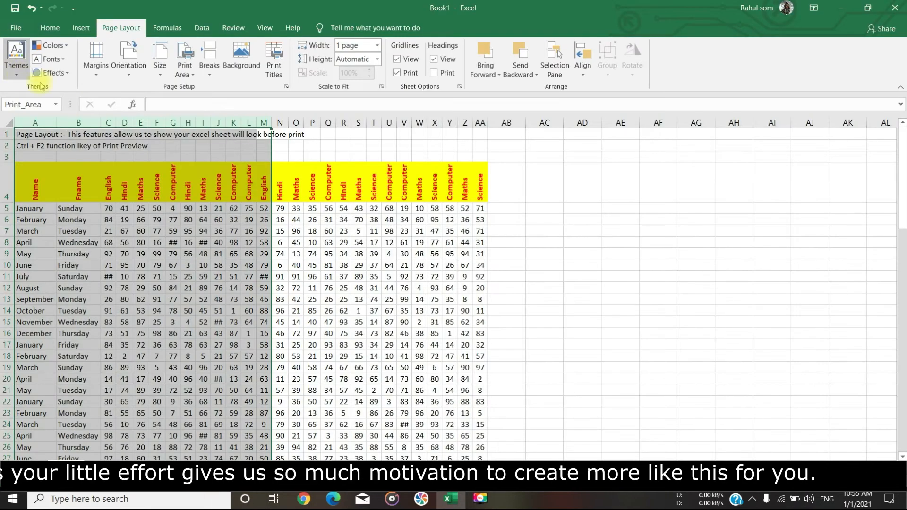
- Clear the sheet's print area and check the pages in print preview before returning to the worksheet
{"action": "left_click", "coordinate": [184, 68]}
{"action": "left_click", "coordinate": [194, 102]}
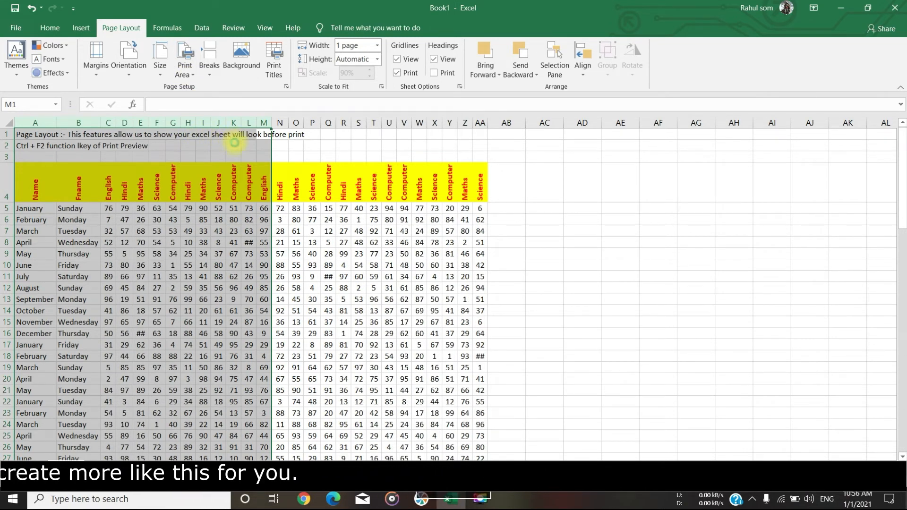
{"action": "key", "text": "ctrl+F2"}
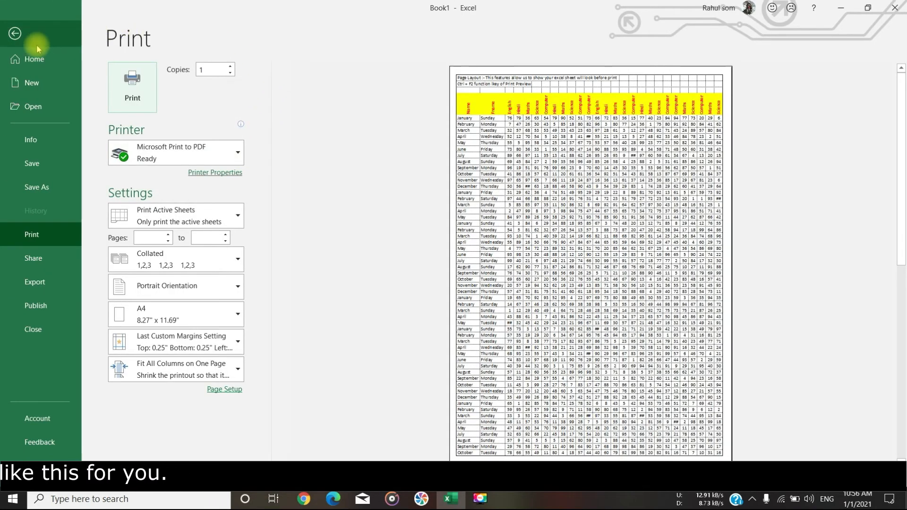
{"action": "left_click", "coordinate": [16, 34]}
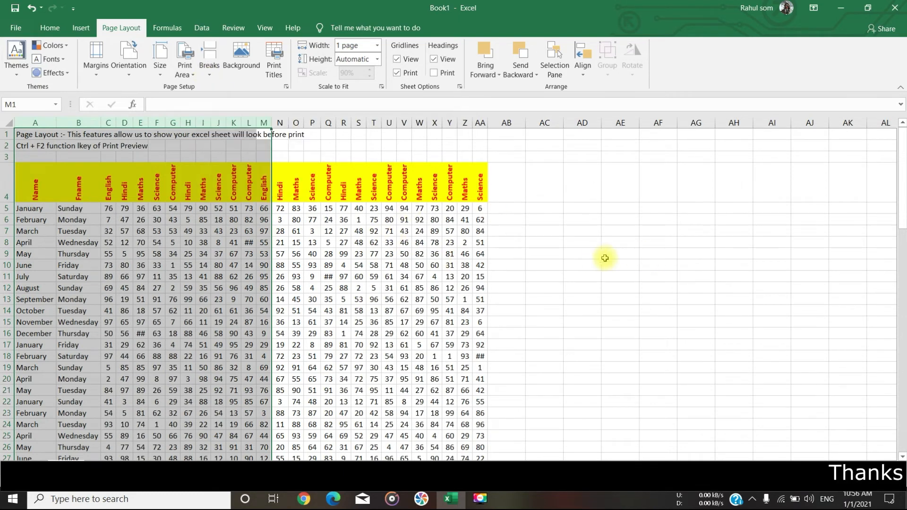
{"action": "left_click", "coordinate": [586, 254]}
- Insert a page break before column F so that columns A to E form their own page
{"action": "left_click_drag", "start_coordinate": [35, 122], "coordinate": [142, 123]}
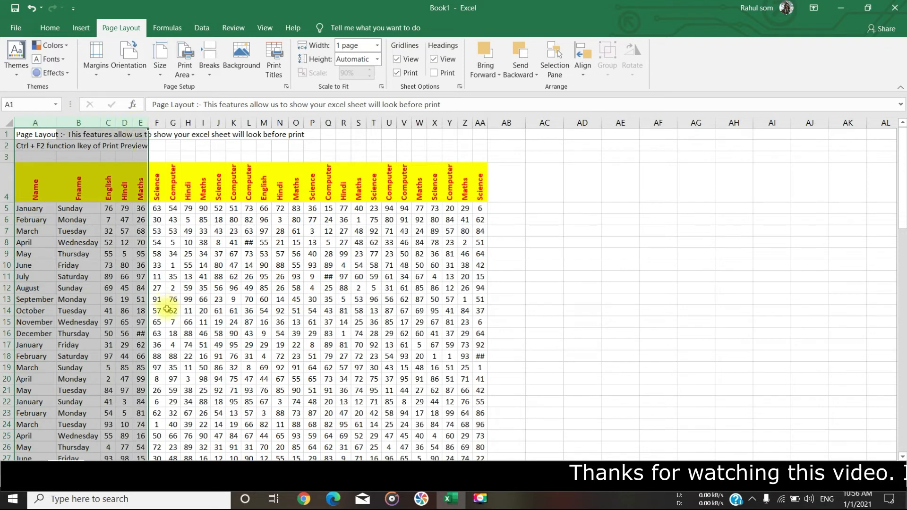
{"action": "left_click", "coordinate": [156, 122]}
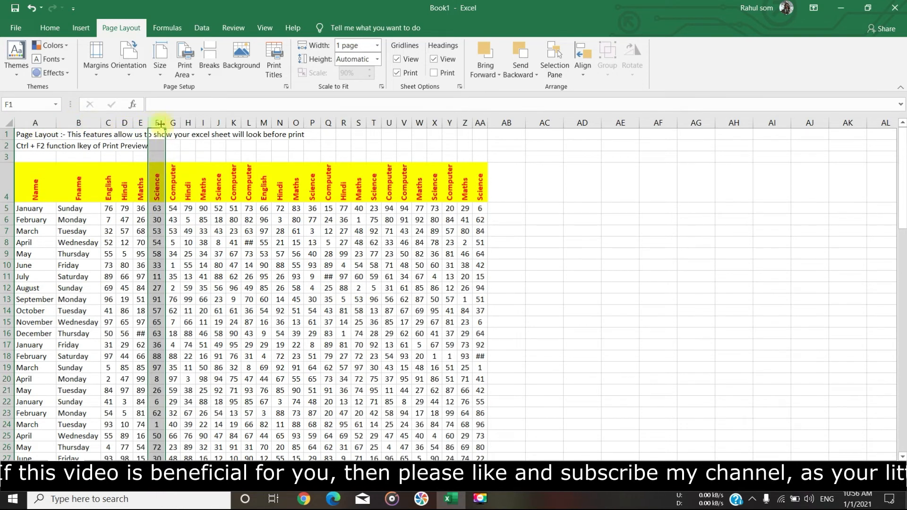
{"action": "left_click", "coordinate": [208, 78]}
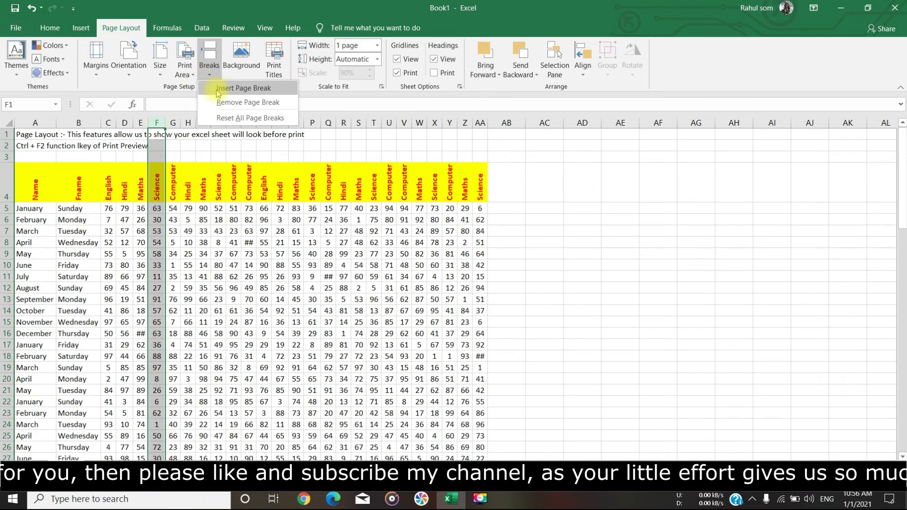
{"action": "left_click", "coordinate": [217, 90]}
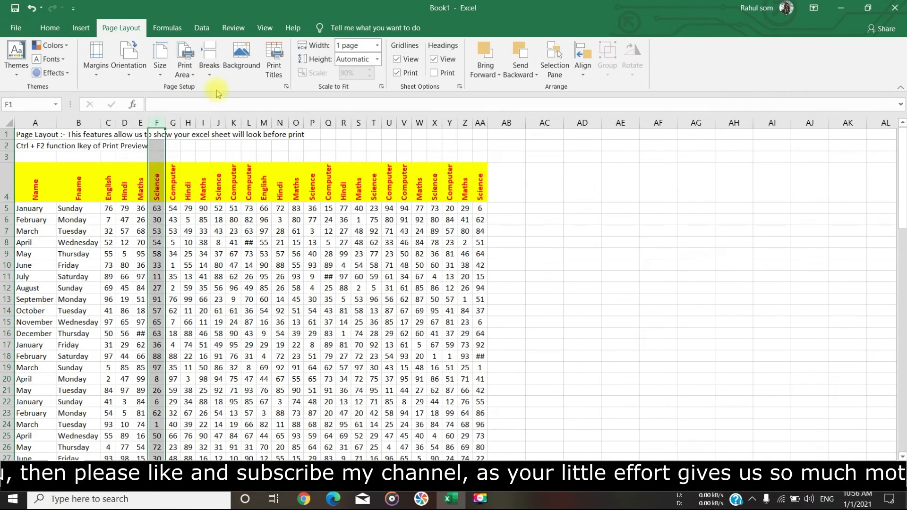
{"action": "left_click", "coordinate": [218, 265]}
{"action": "left_click", "coordinate": [173, 123]}
{"action": "left_click", "coordinate": [157, 122]}
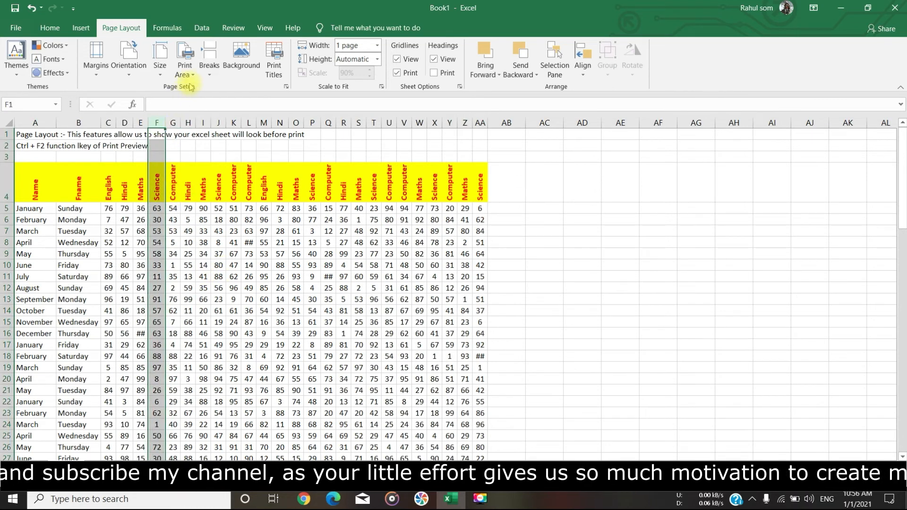
{"action": "left_click", "coordinate": [208, 76]}
{"action": "left_click", "coordinate": [215, 90]}
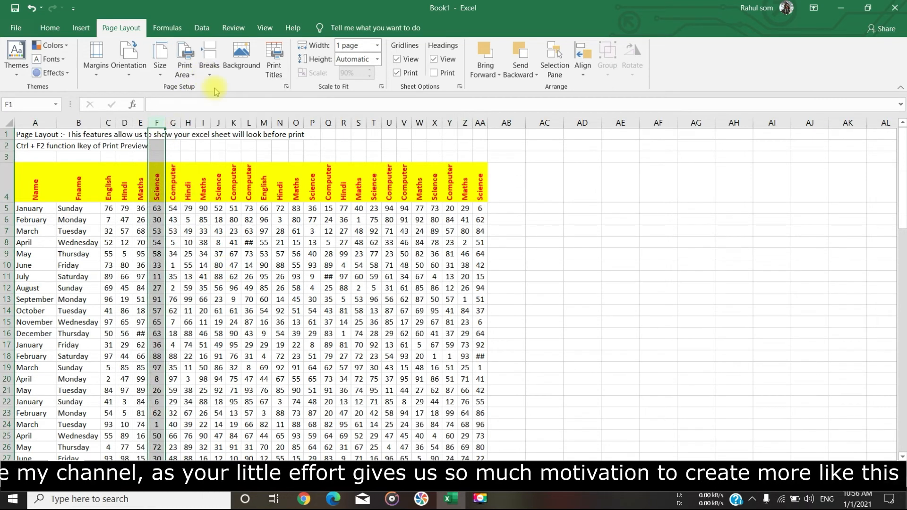
- Insert a page break before column R and check the page division in print preview
{"action": "left_click", "coordinate": [342, 124]}
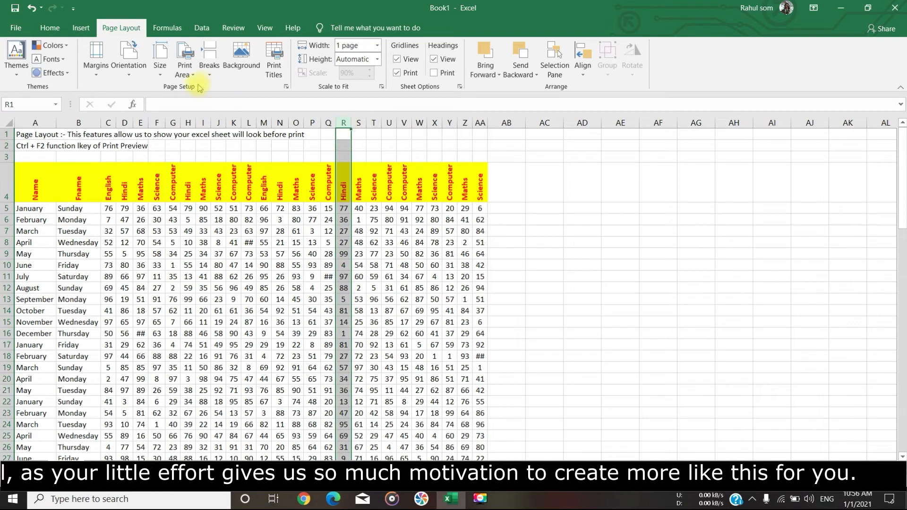
{"action": "left_click", "coordinate": [209, 73]}
{"action": "left_click", "coordinate": [219, 89]}
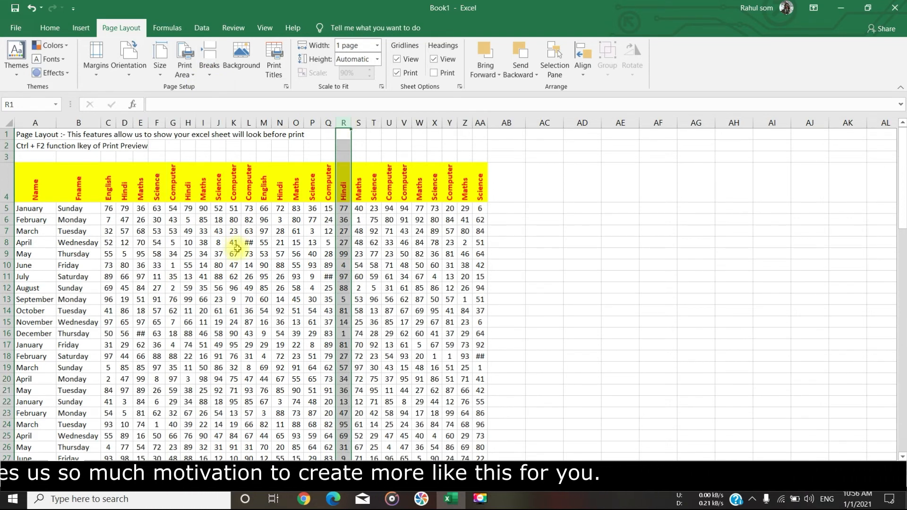
{"action": "key", "text": "ctrl+F2"}
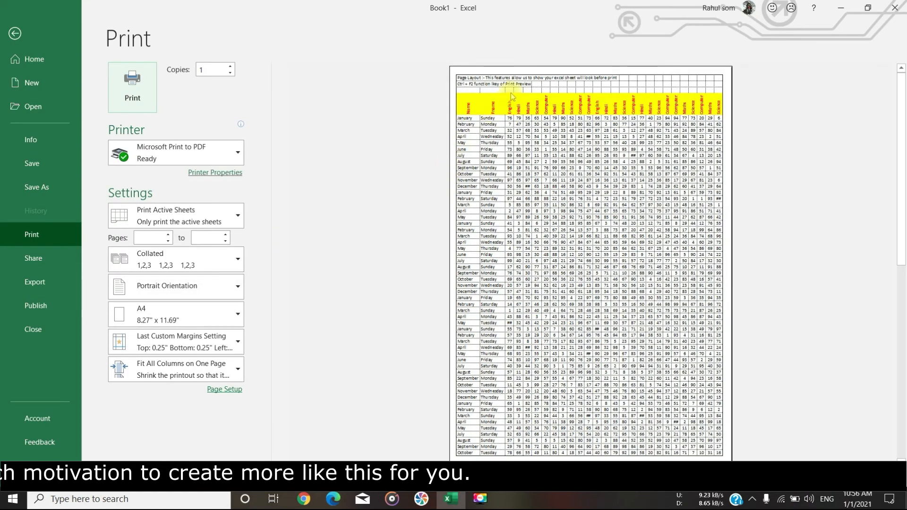
{"action": "left_click", "coordinate": [348, 483]}
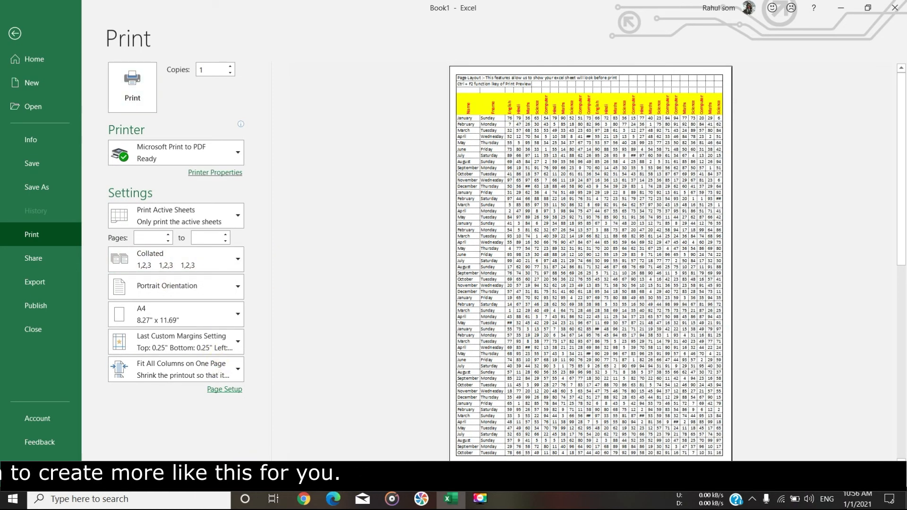
{"action": "left_click", "coordinate": [17, 34]}
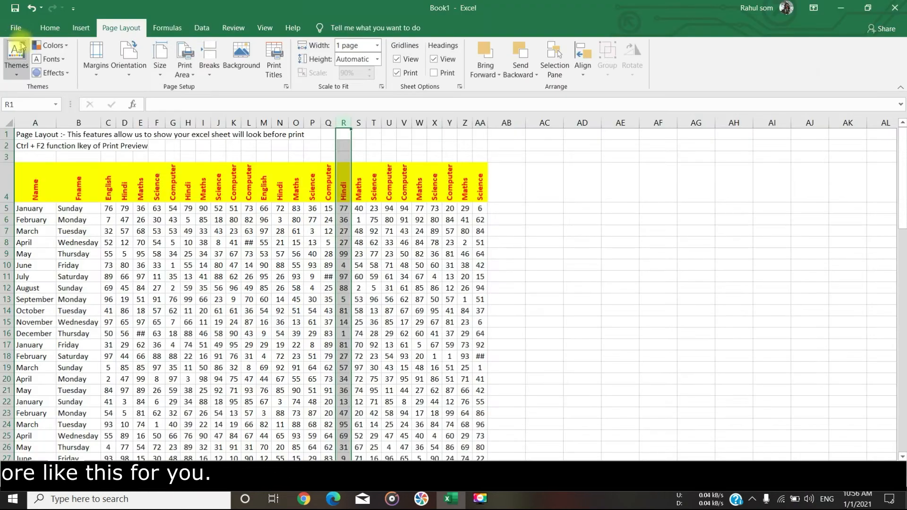
- Clear the print area again and insert a page break before column H
{"action": "left_click", "coordinate": [188, 123]}
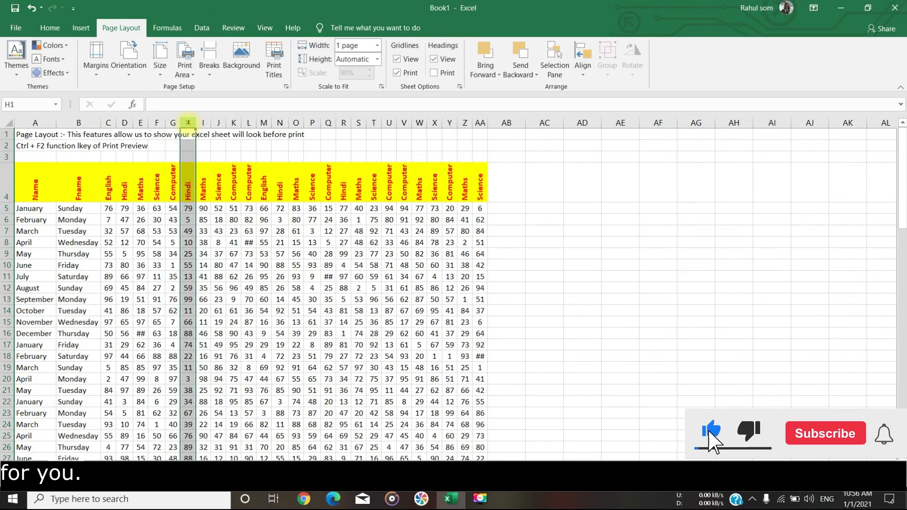
{"action": "left_click", "coordinate": [185, 74]}
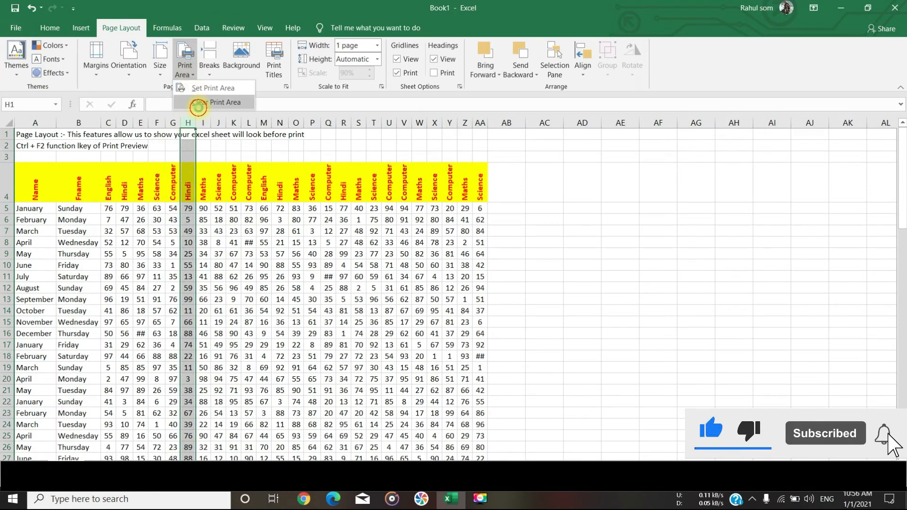
{"action": "left_click", "coordinate": [192, 100]}
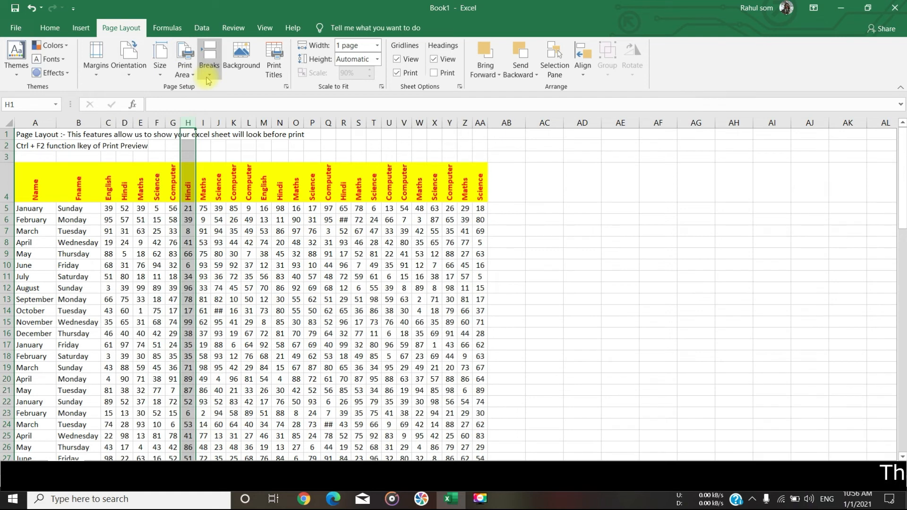
{"action": "left_click", "coordinate": [209, 76]}
{"action": "left_click", "coordinate": [218, 88]}
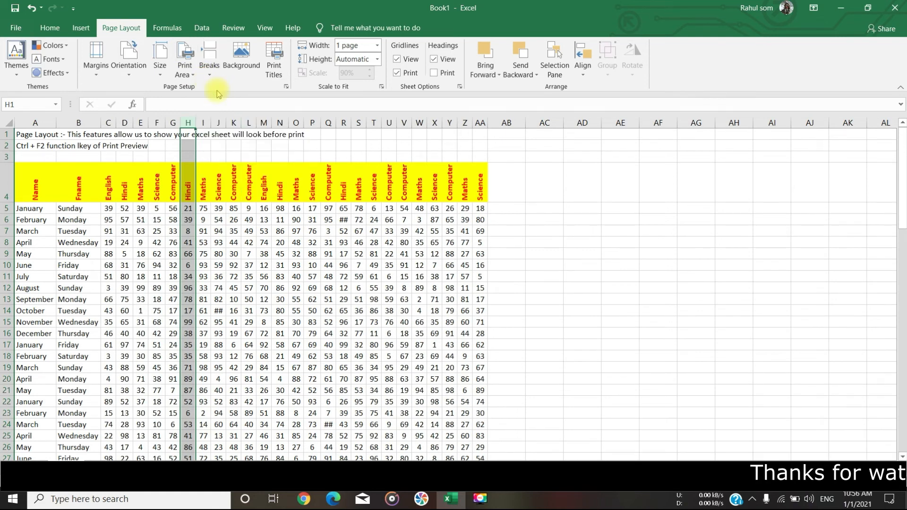
{"action": "left_click", "coordinate": [218, 242]}
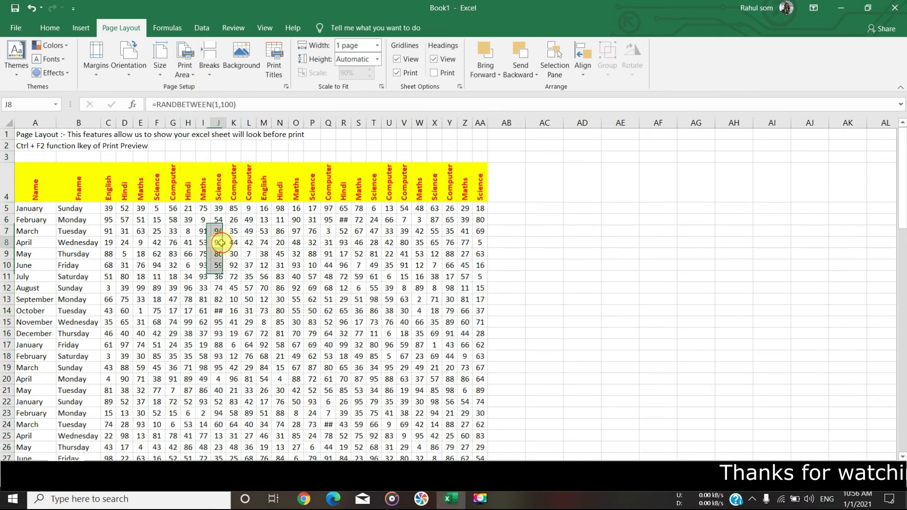
{"action": "left_click", "coordinate": [185, 124]}
{"action": "left_click", "coordinate": [210, 78]}
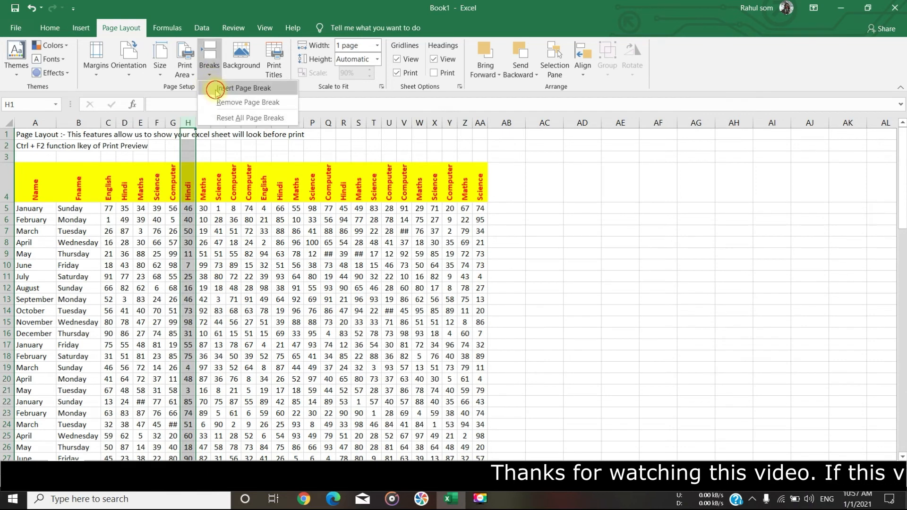
{"action": "left_click", "coordinate": [218, 89]}
- Insert the page break before column R again and check the pages in print preview
{"action": "left_click", "coordinate": [346, 123]}
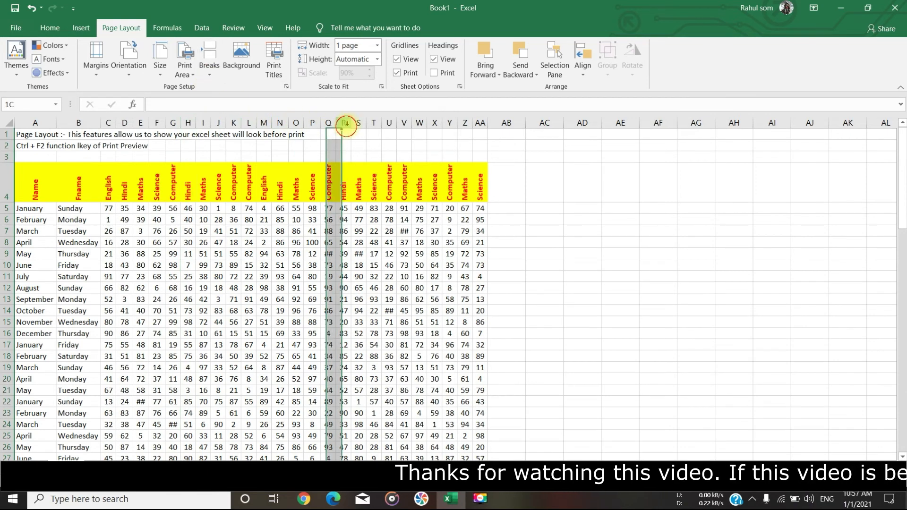
{"action": "left_click", "coordinate": [209, 76]}
{"action": "left_click", "coordinate": [194, 90]}
{"action": "left_click", "coordinate": [220, 90]}
{"action": "key", "text": "ctrl+F2"}
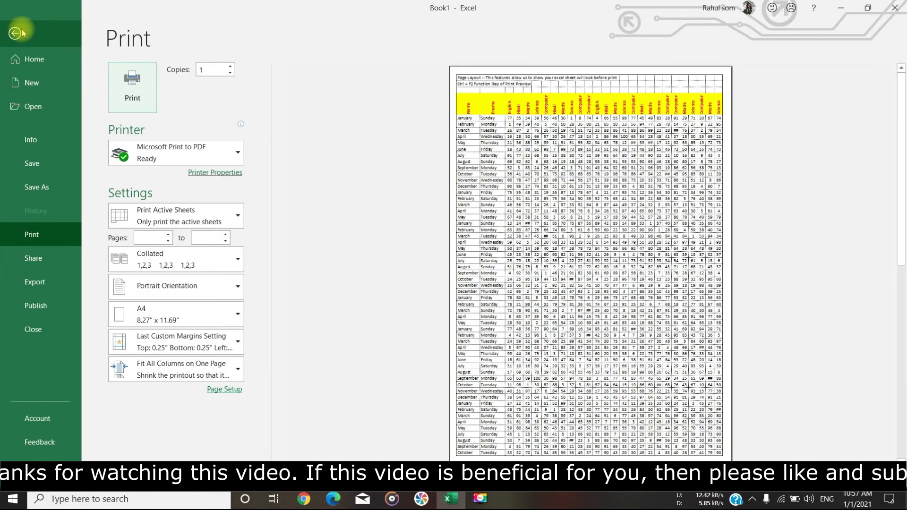
{"action": "left_click", "coordinate": [15, 33]}
- Reset all page breaks in the worksheet
{"action": "left_click", "coordinate": [263, 243]}
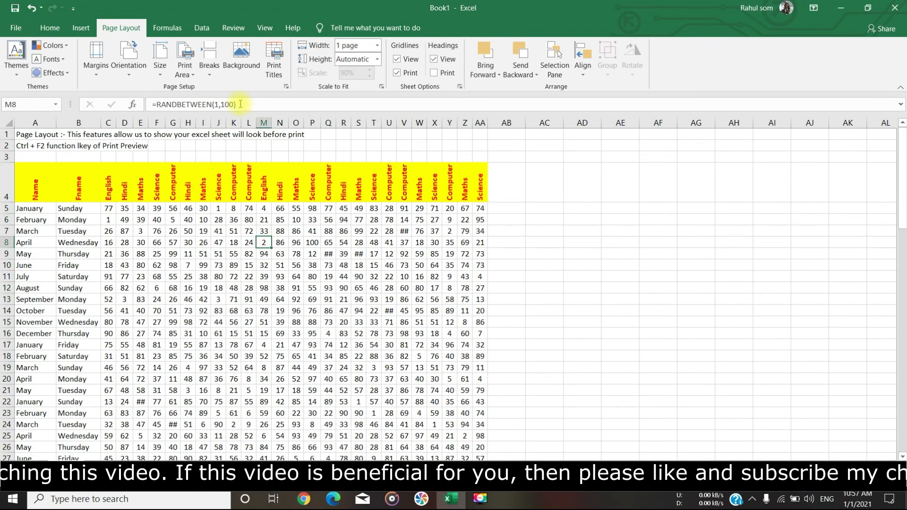
{"action": "left_click", "coordinate": [210, 66]}
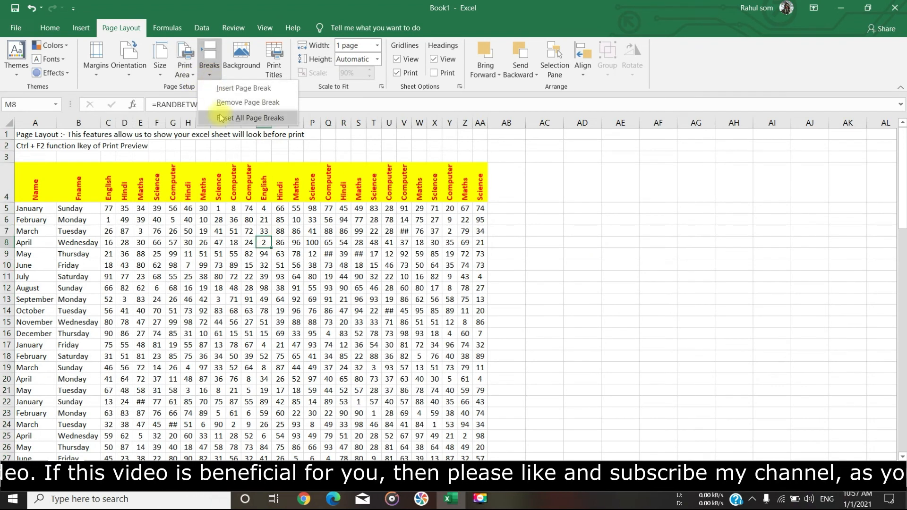
{"action": "left_click", "coordinate": [220, 118]}
{"action": "left_click", "coordinate": [209, 68]}
{"action": "left_click", "coordinate": [218, 102]}
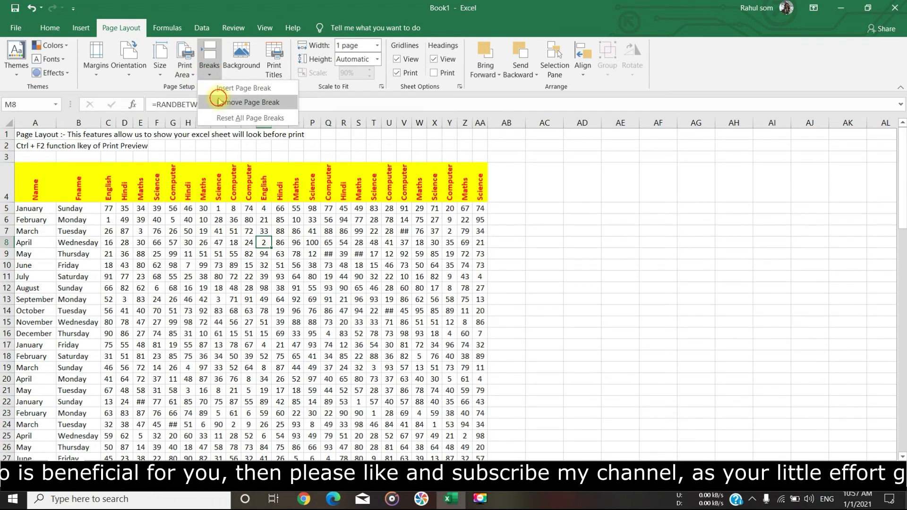
- Insert one page break before column G and another before column T
{"action": "left_click", "coordinate": [173, 122]}
{"action": "left_click", "coordinate": [209, 71]}
{"action": "left_click", "coordinate": [213, 93]}
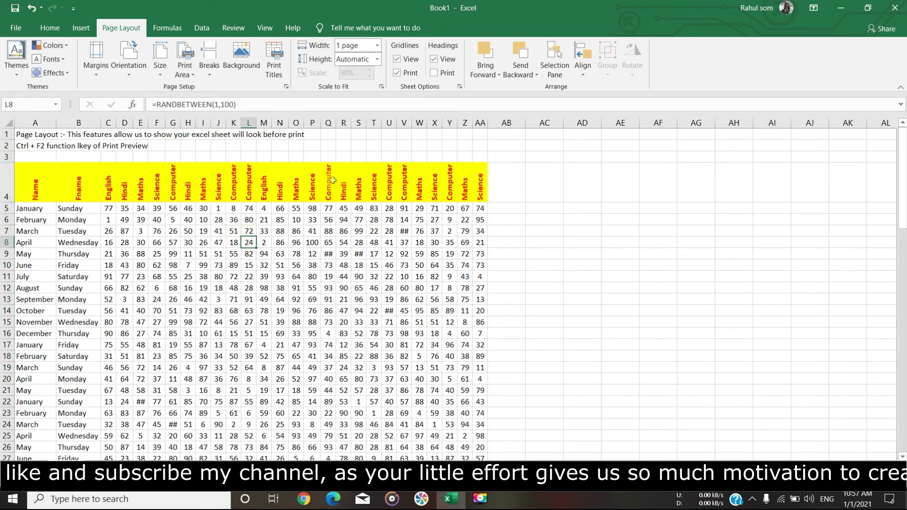
{"action": "left_click", "coordinate": [374, 123]}
{"action": "left_click", "coordinate": [210, 70]}
{"action": "left_click", "coordinate": [213, 93]}
- Check in print preview whether the breaks at columns G and T divide the pages, and return to the worksheet
{"action": "left_click", "coordinate": [248, 242]}
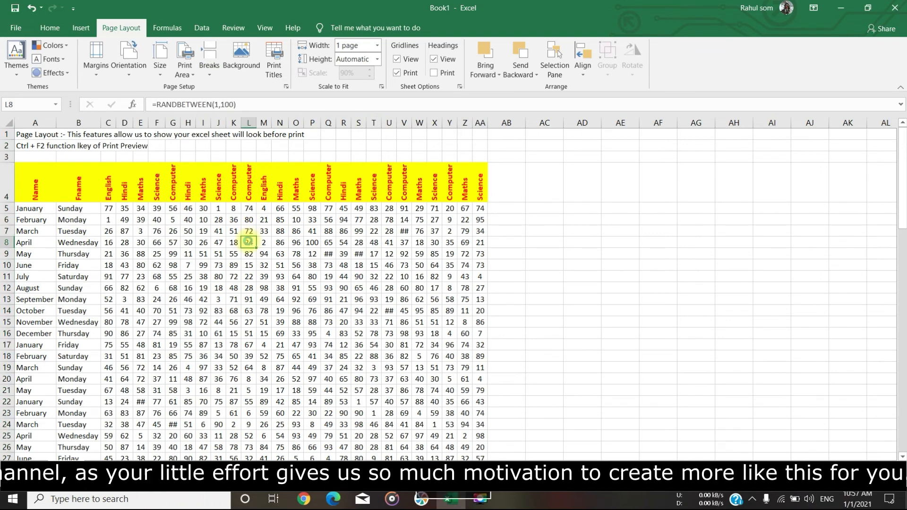
{"action": "key", "text": "ctrl+F2"}
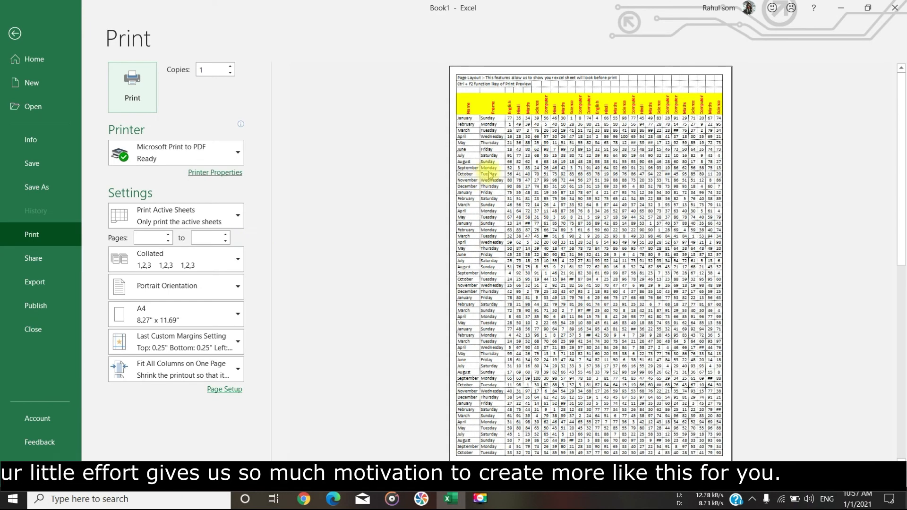
{"action": "left_click", "coordinate": [15, 33]}
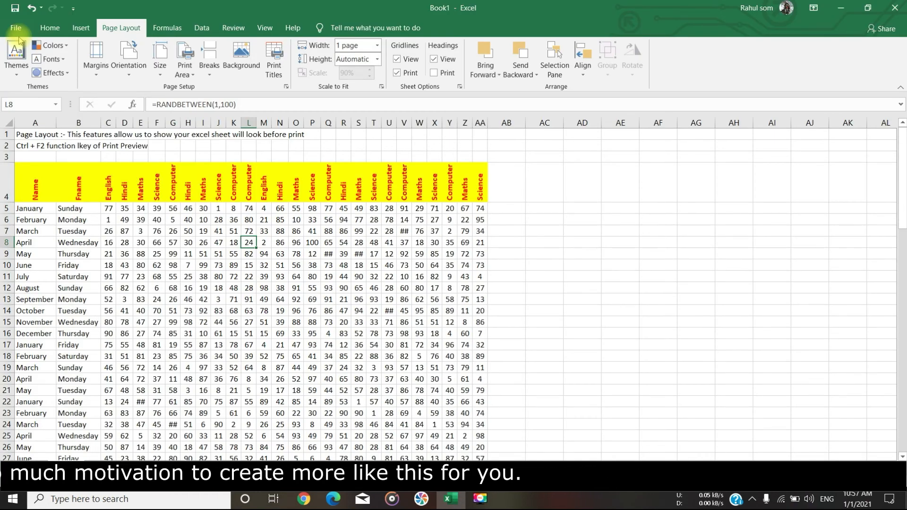
- Set the print width to Automatic and the scale to 100%, and check the pages in print preview
{"action": "left_click", "coordinate": [376, 60]}
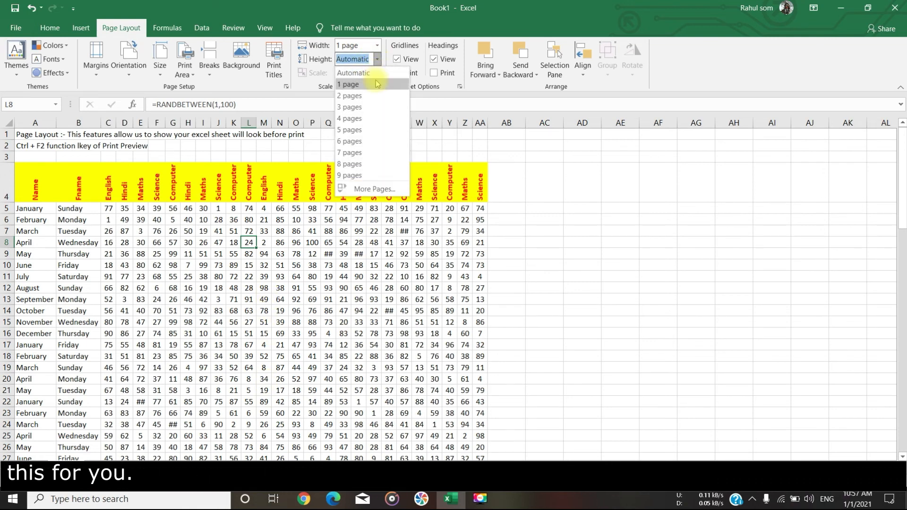
{"action": "left_click", "coordinate": [378, 46]}
{"action": "left_click", "coordinate": [379, 46]}
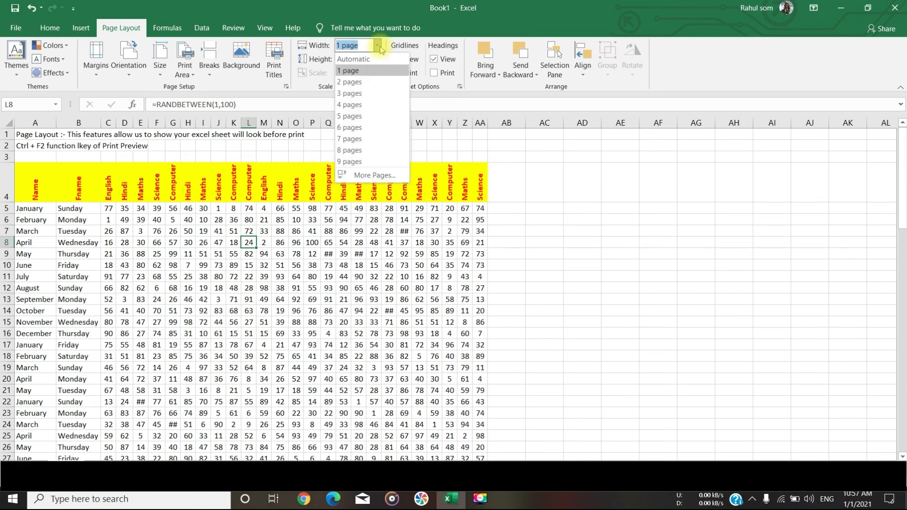
{"action": "left_click", "coordinate": [375, 59]}
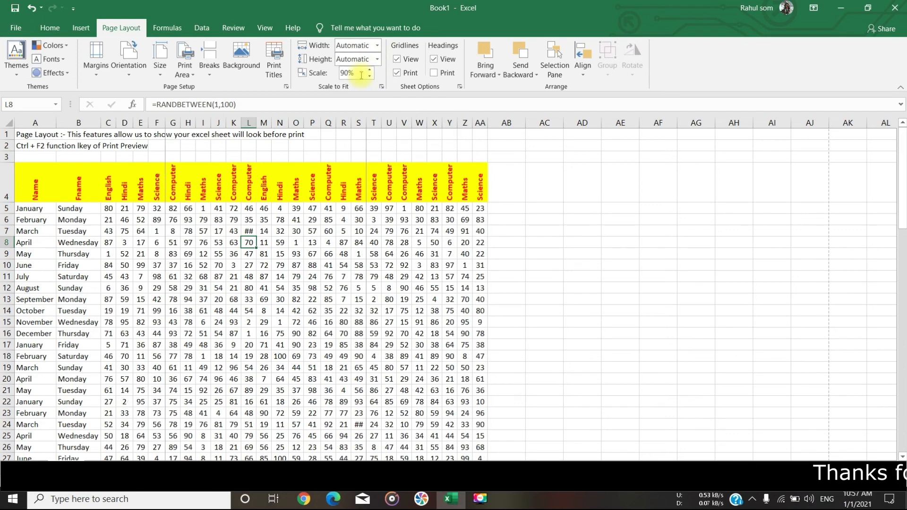
{"action": "type", "text": "100"}
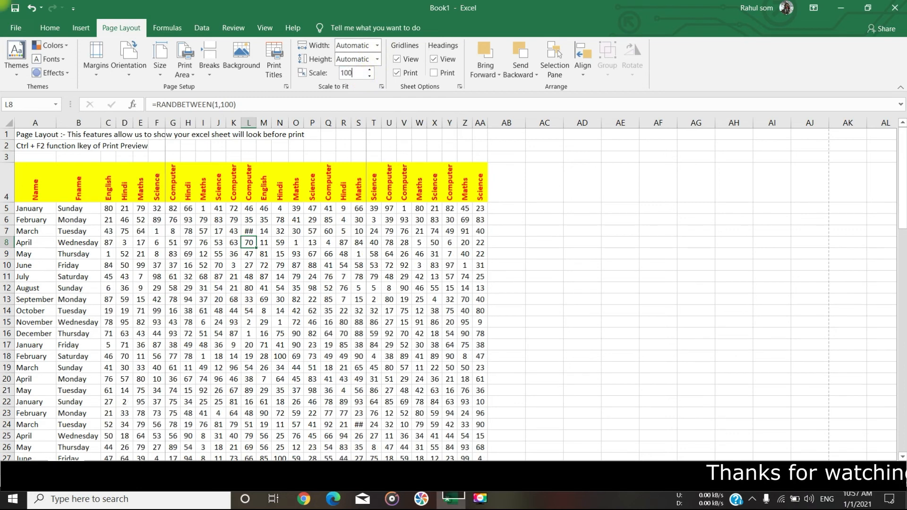
{"action": "key", "text": "Return"}
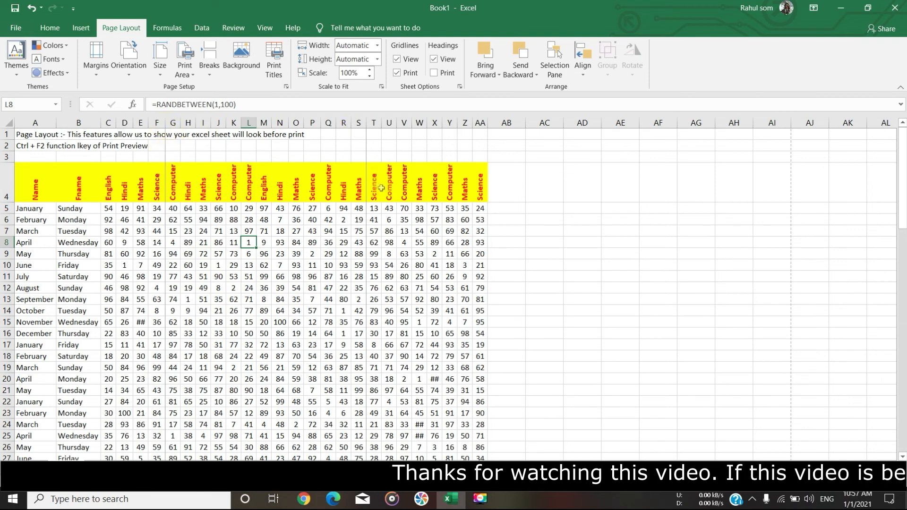
{"action": "key", "text": "ctrl+F2"}
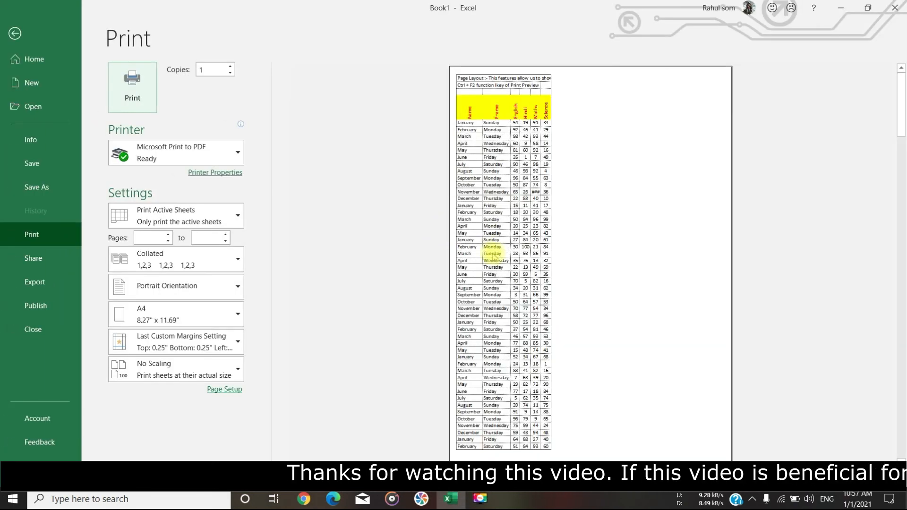
- Look through all the pages in print preview to see how the columns are divided, and return to the worksheet
{"action": "scroll", "coordinate": [591, 264], "scroll_direction": "down", "scroll_amount": 1}
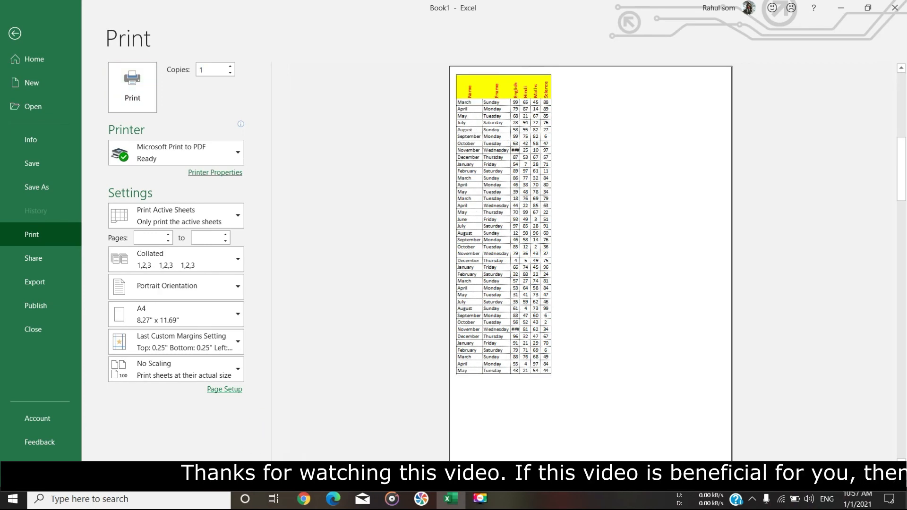
{"action": "scroll", "coordinate": [590, 265], "scroll_direction": "down", "scroll_amount": 1}
{"action": "scroll", "coordinate": [591, 265], "scroll_direction": "down", "scroll_amount": 1}
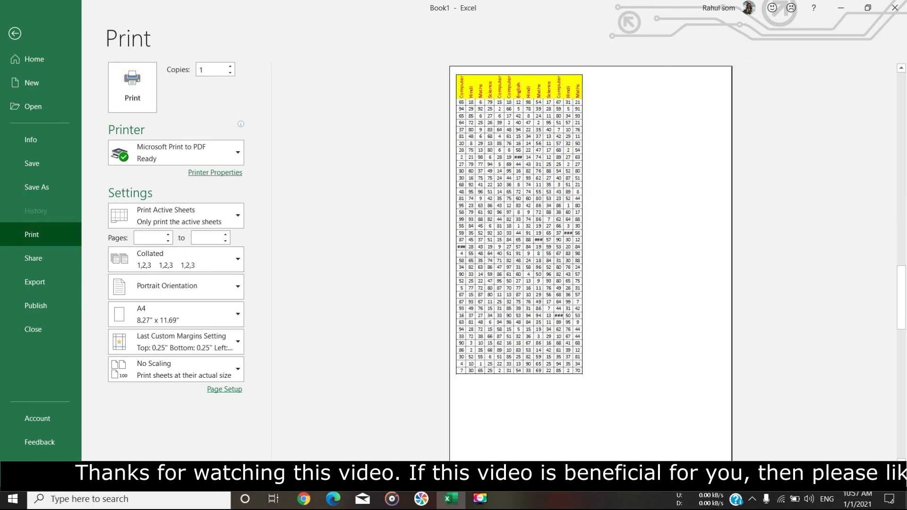
{"action": "scroll", "coordinate": [591, 265], "scroll_direction": "down", "scroll_amount": 1}
{"action": "scroll", "coordinate": [591, 264], "scroll_direction": "down", "scroll_amount": 1}
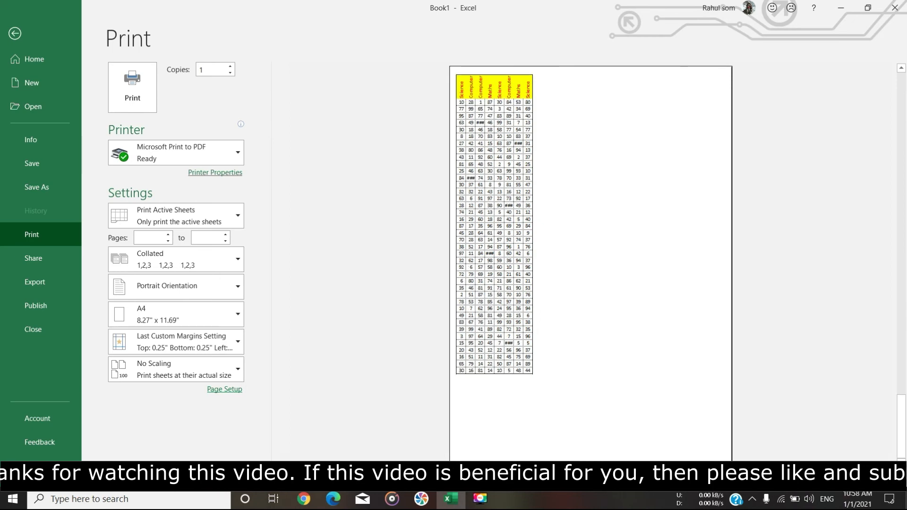
{"action": "left_click", "coordinate": [15, 33]}
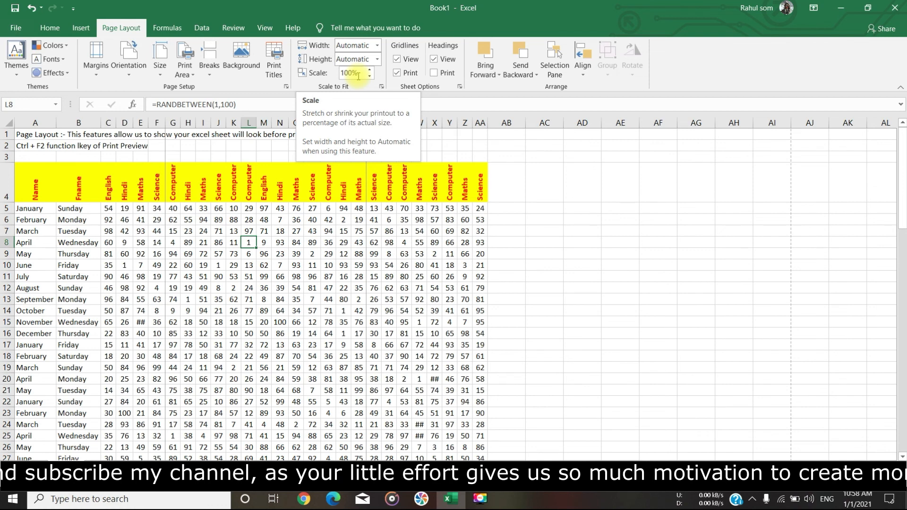
- Remove all manual page breaks from the marks sheet at once and check the resulting pages in print preview
{"action": "left_click", "coordinate": [209, 66]}
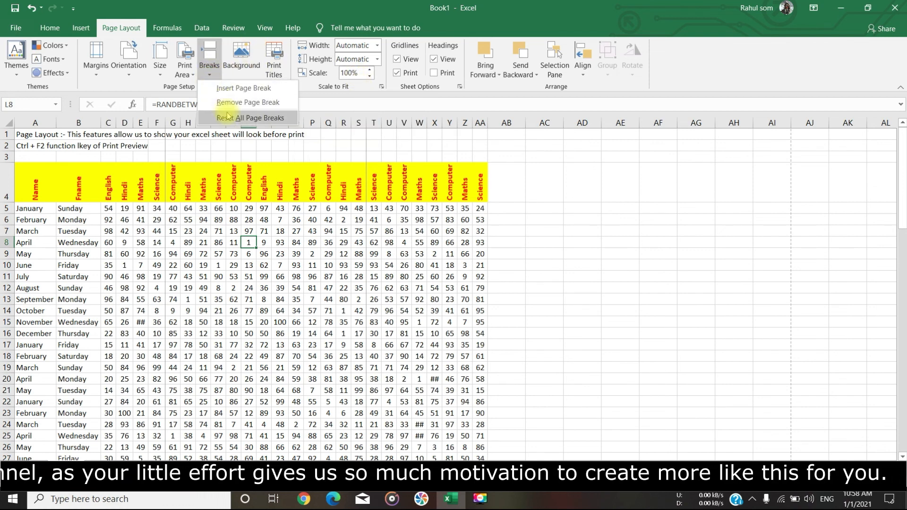
{"action": "left_click", "coordinate": [228, 119]}
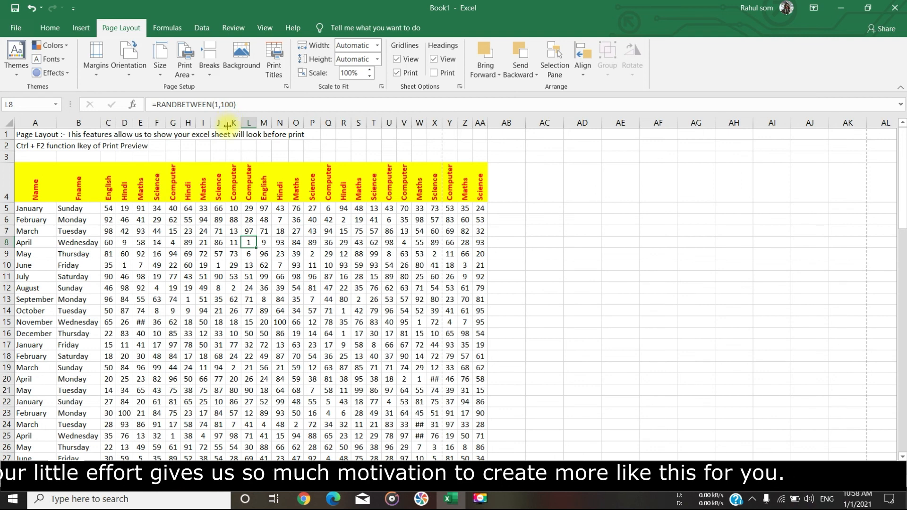
{"action": "key", "text": "ctrl+F2"}
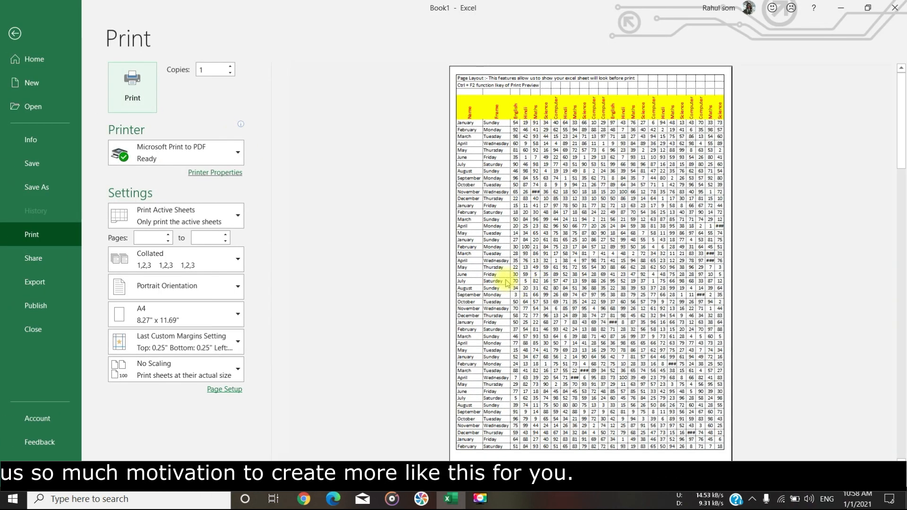
{"action": "left_click", "coordinate": [15, 34]}
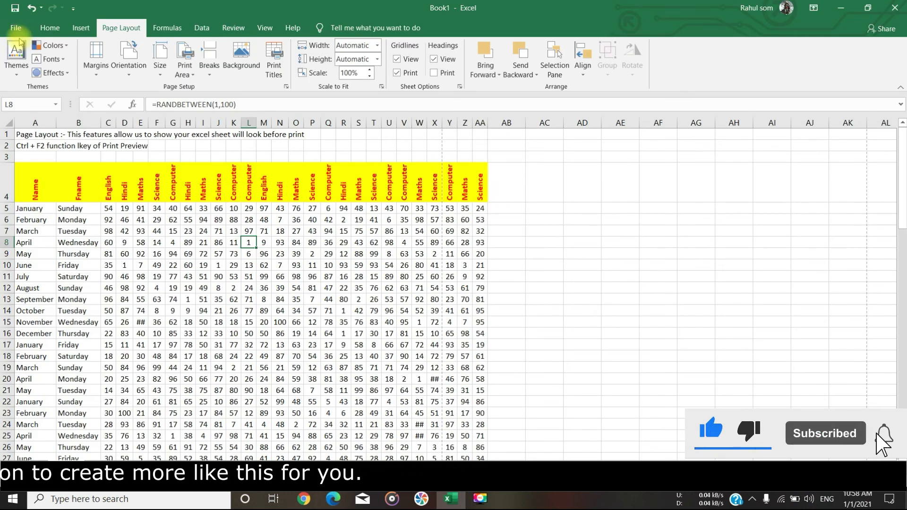